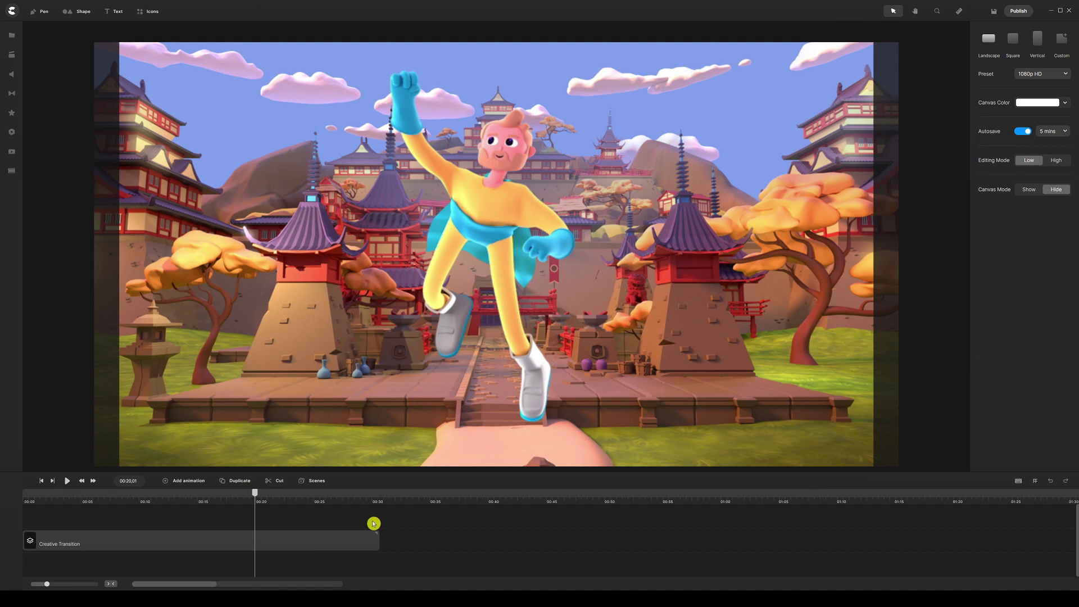
# - Delete the Creative Transition group from the timeline
pyautogui.moveTo(265, 524); pyautogui.dragTo(217, 561)
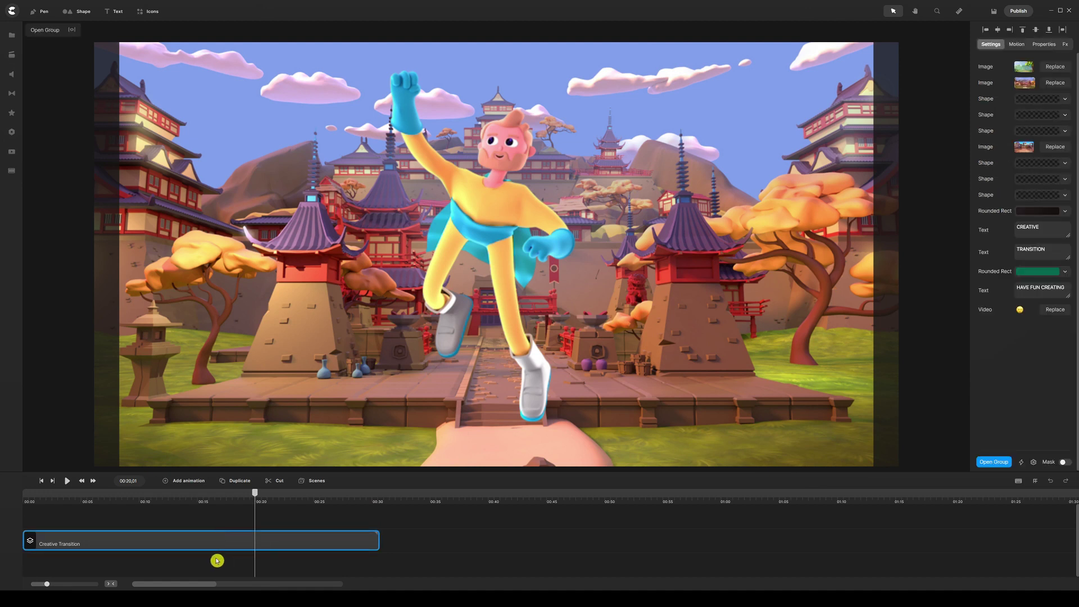
pyautogui.press('Delete')
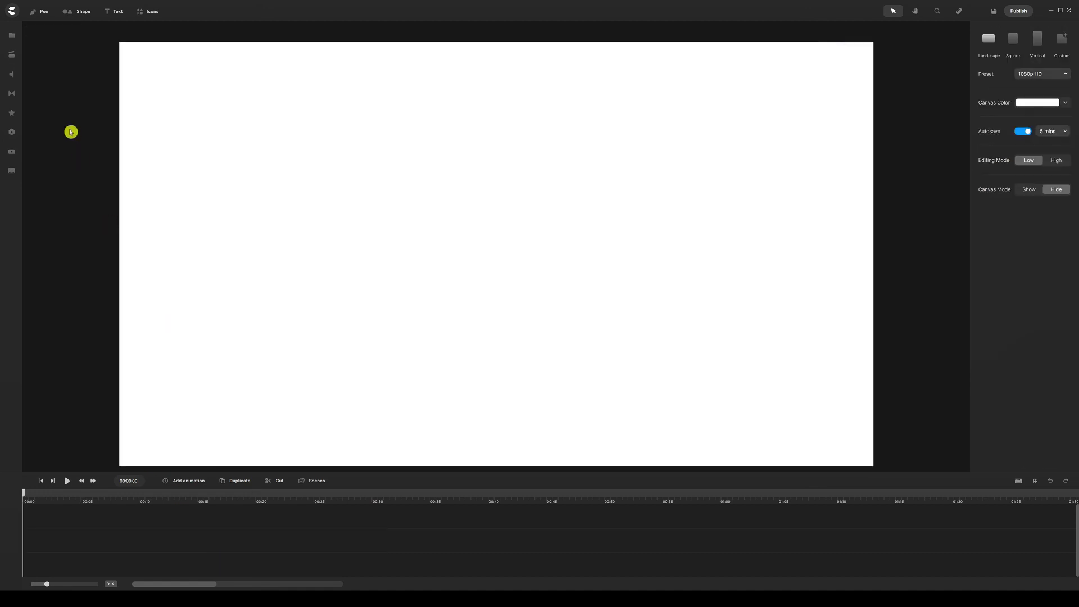
# - Add the warmly lit office exterior from the 3D backgrounds and scale it to fill the canvas
pyautogui.click(11, 55)
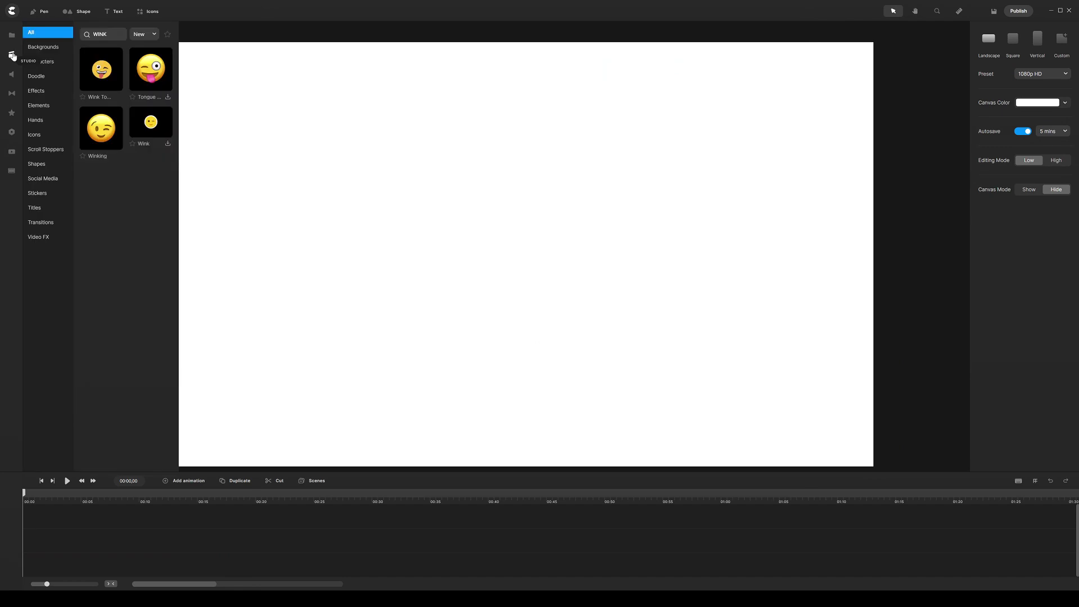
pyautogui.click(42, 46)
pyautogui.doubleClick(98, 39)
pyautogui.press('BackSpace')
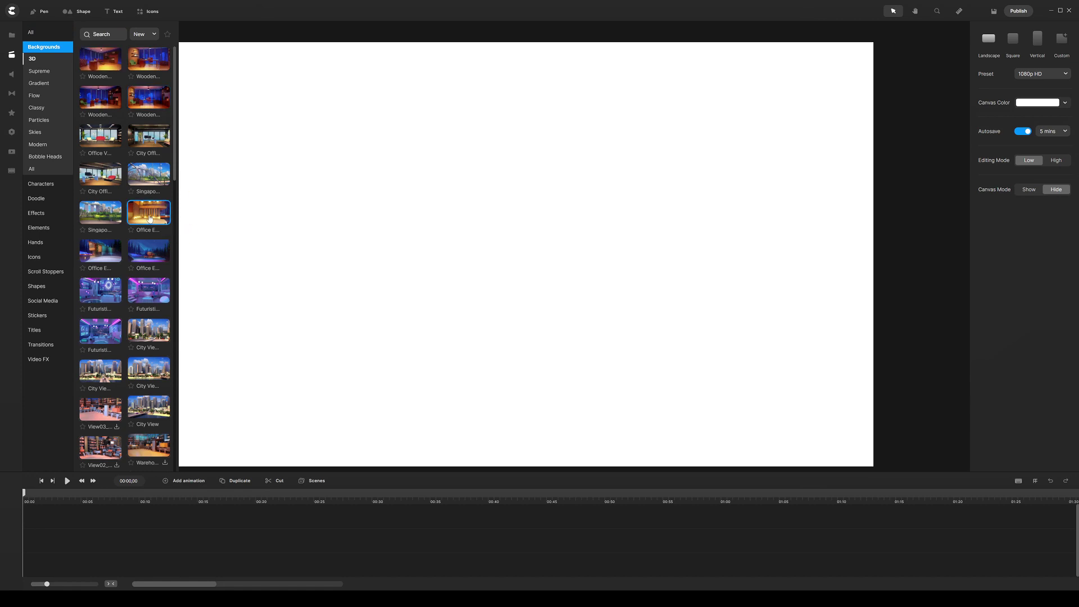
pyautogui.moveTo(146, 216); pyautogui.dragTo(241, 150)
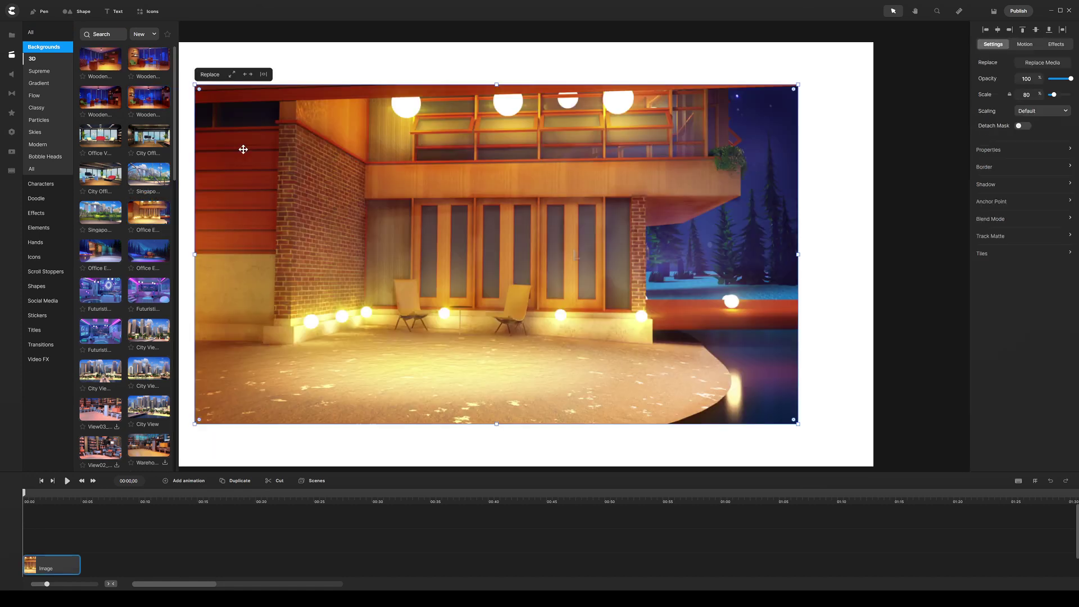
pyautogui.click(233, 75)
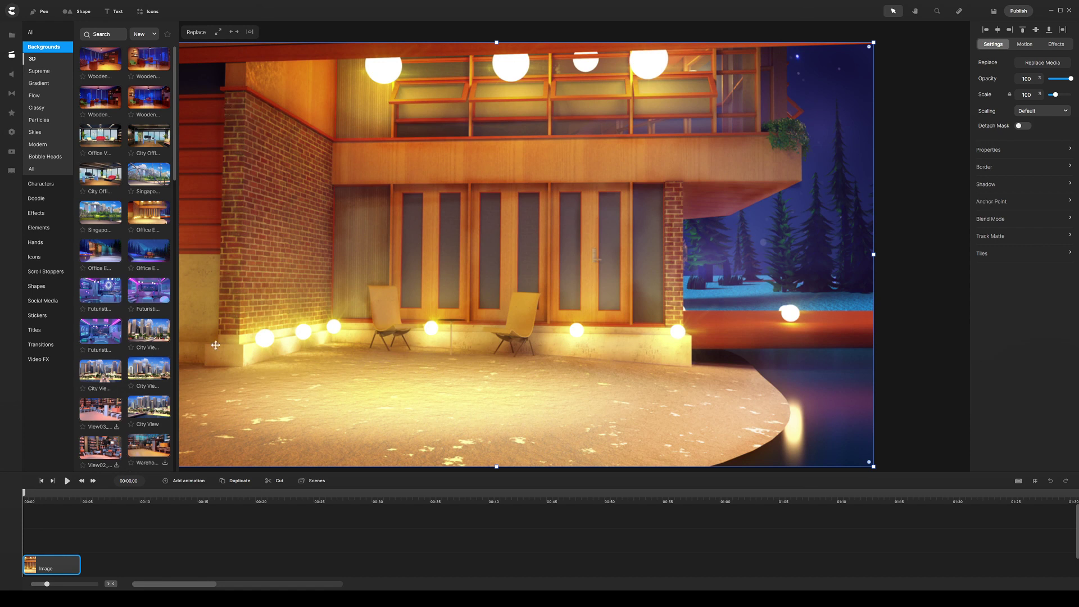
# - Enlarge the timeline area and extend the office exterior image clip to end at about 8 seconds
pyautogui.moveTo(142, 544); pyautogui.dragTo(138, 510)
pyautogui.moveTo(427, 472); pyautogui.dragTo(433, 416)
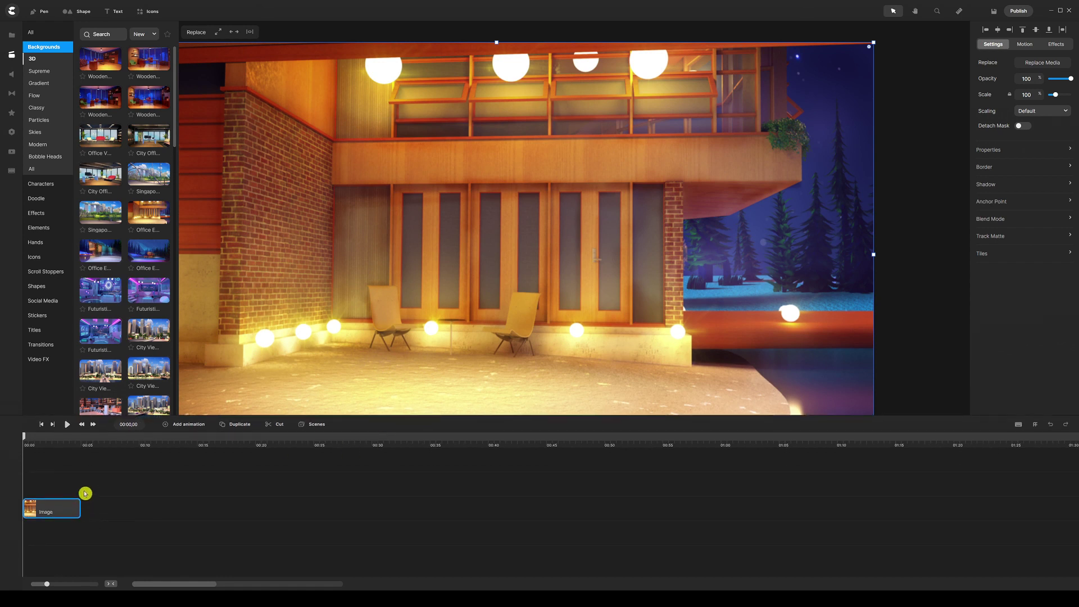
pyautogui.moveTo(79, 508); pyautogui.dragTo(159, 505)
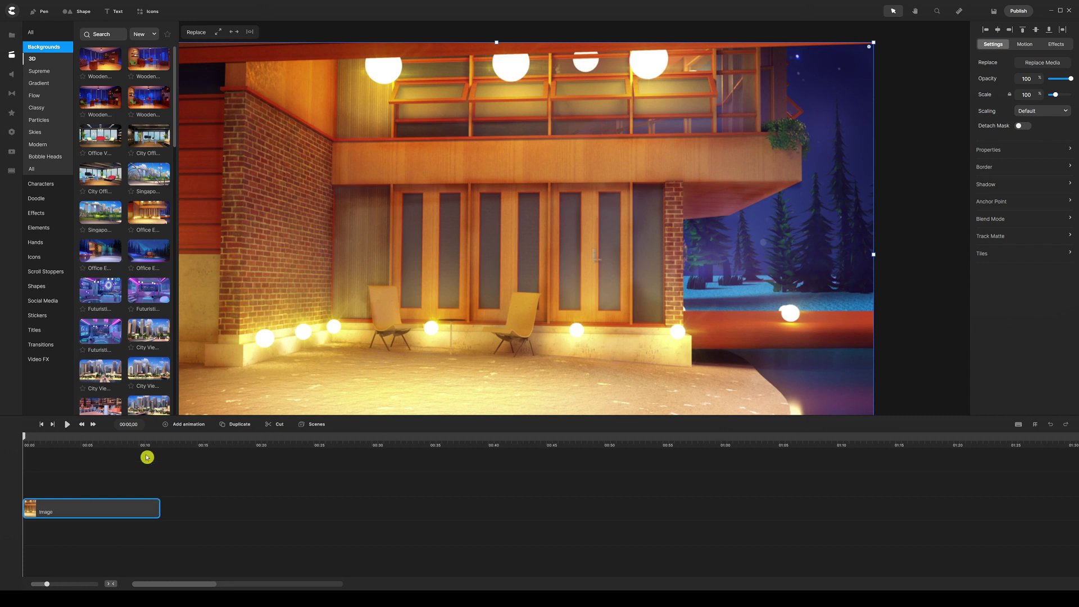
pyautogui.moveTo(140, 446); pyautogui.dragTo(393, 444)
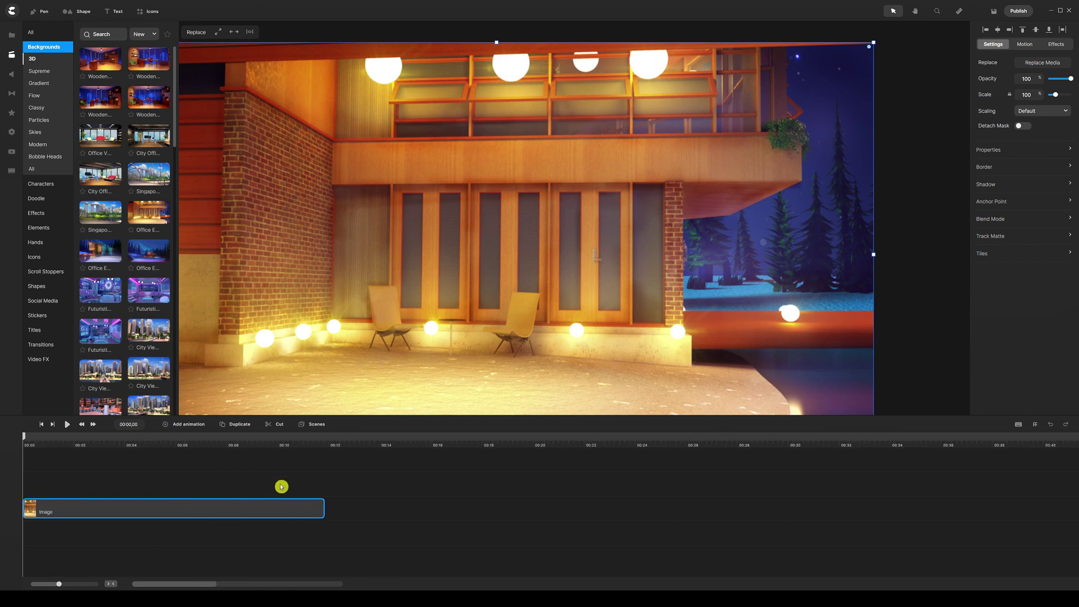
pyautogui.moveTo(323, 509); pyautogui.dragTo(238, 503)
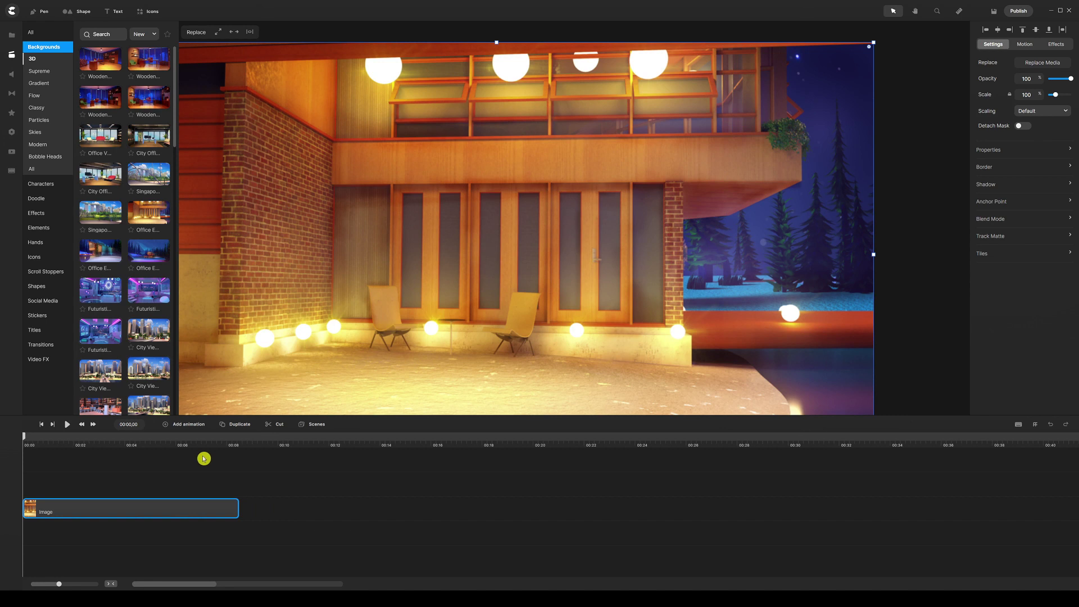
# - Add the night lake cabin 3D background at about 6 seconds and scale it to fill the canvas
pyautogui.click(181, 444)
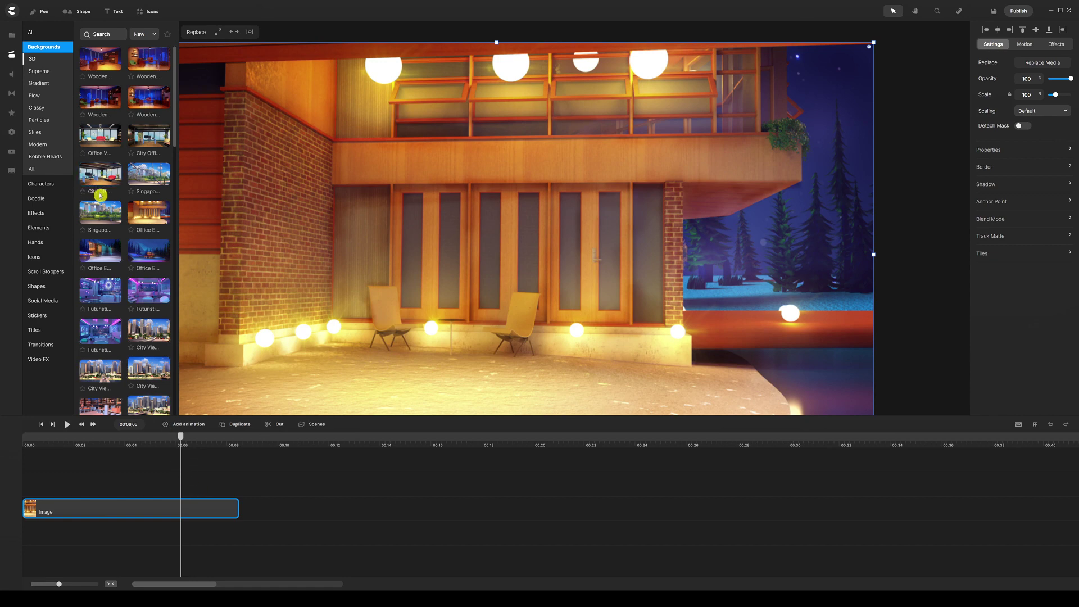
pyautogui.moveTo(149, 256); pyautogui.dragTo(263, 193)
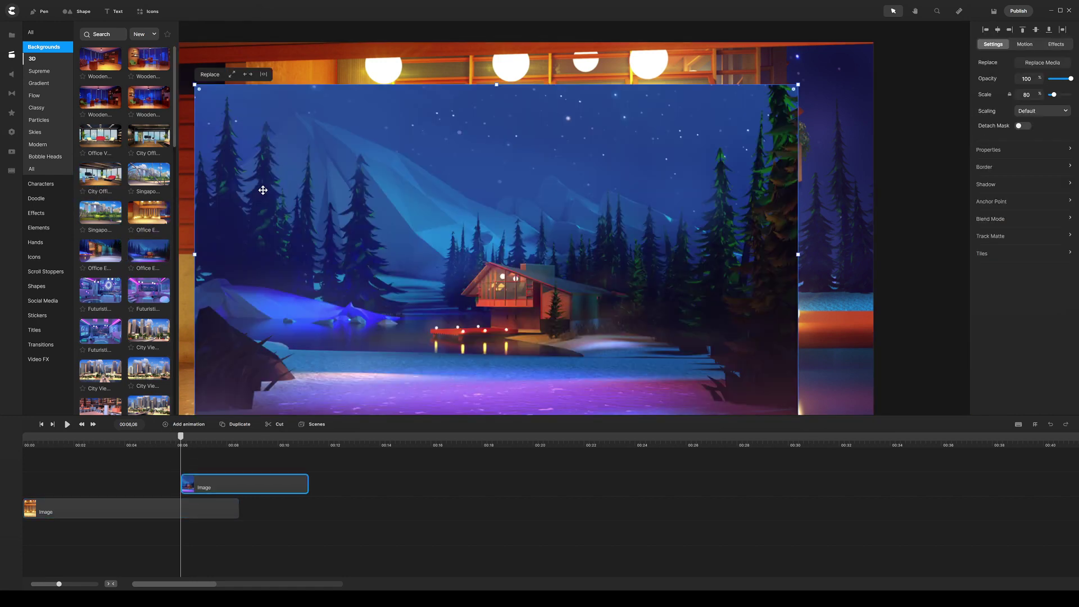
pyautogui.click(233, 75)
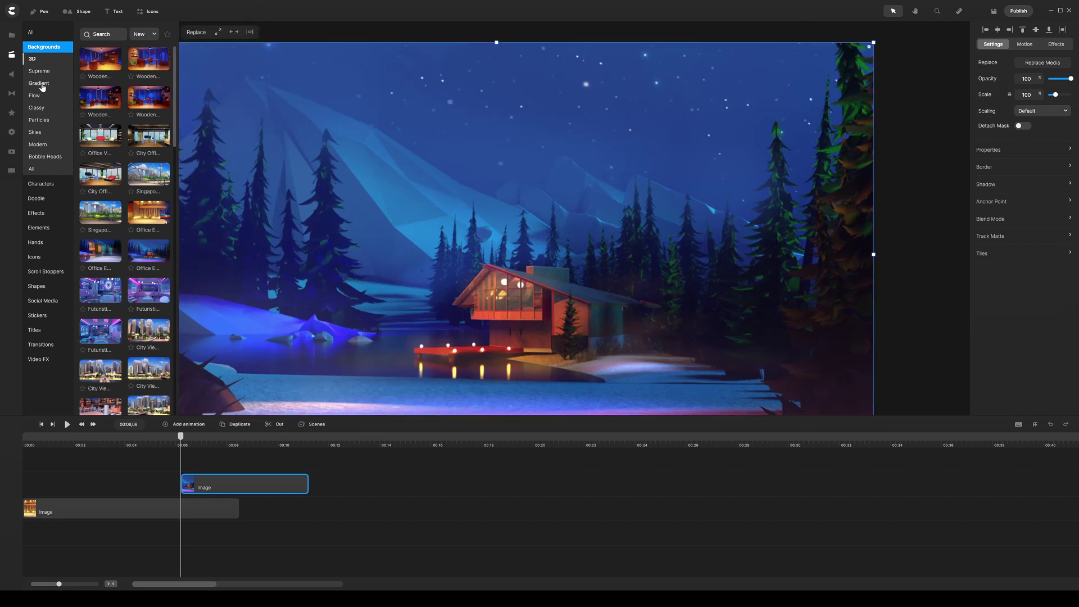
# - Extend the night lake image clip to end at about 14 seconds
pyautogui.click(12, 57)
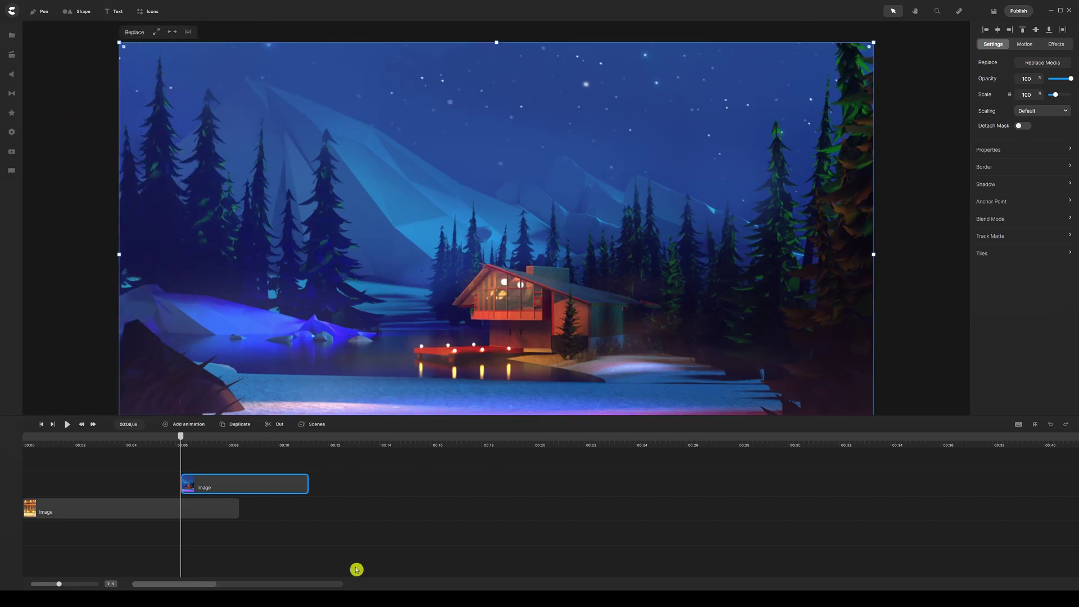
pyautogui.moveTo(311, 486); pyautogui.dragTo(397, 484)
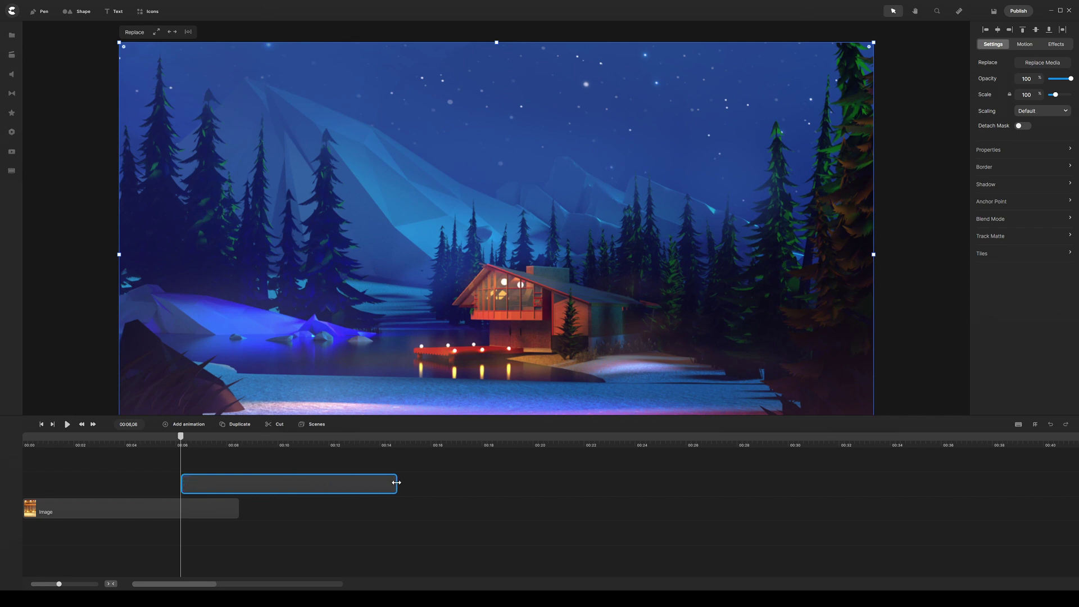
pyautogui.click(253, 471)
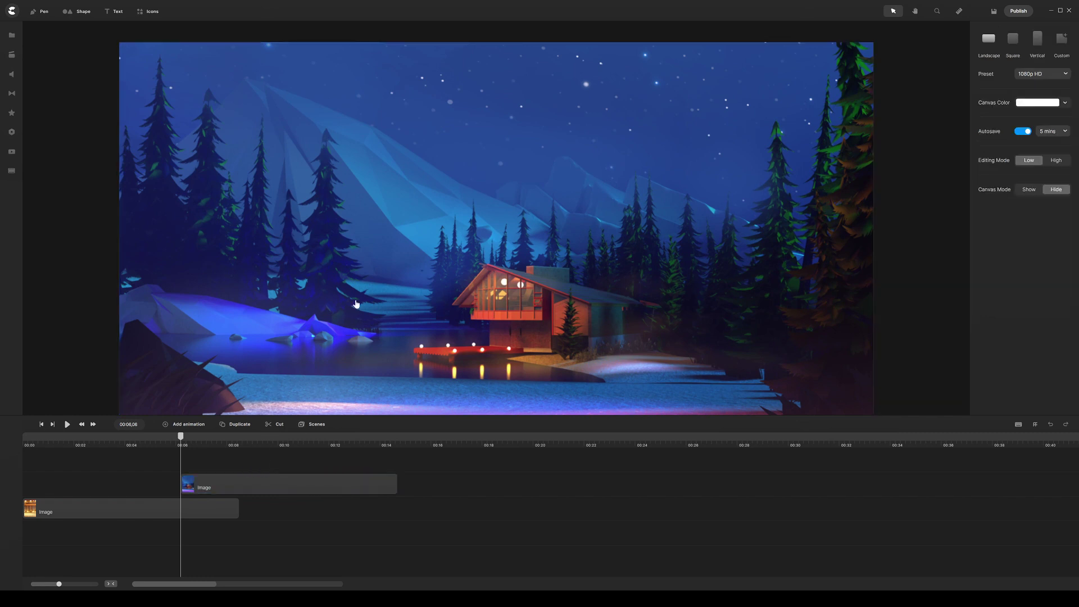
# - Look through the vector graphics in the full SVG API gallery
pyautogui.scroll(-3, 340, 248)
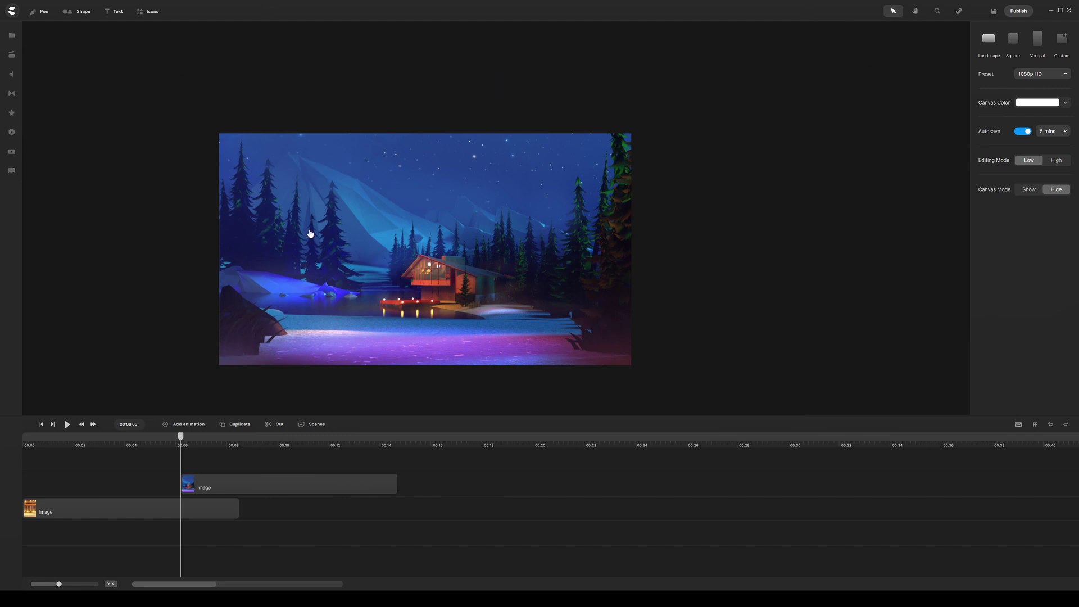
pyautogui.click(73, 11)
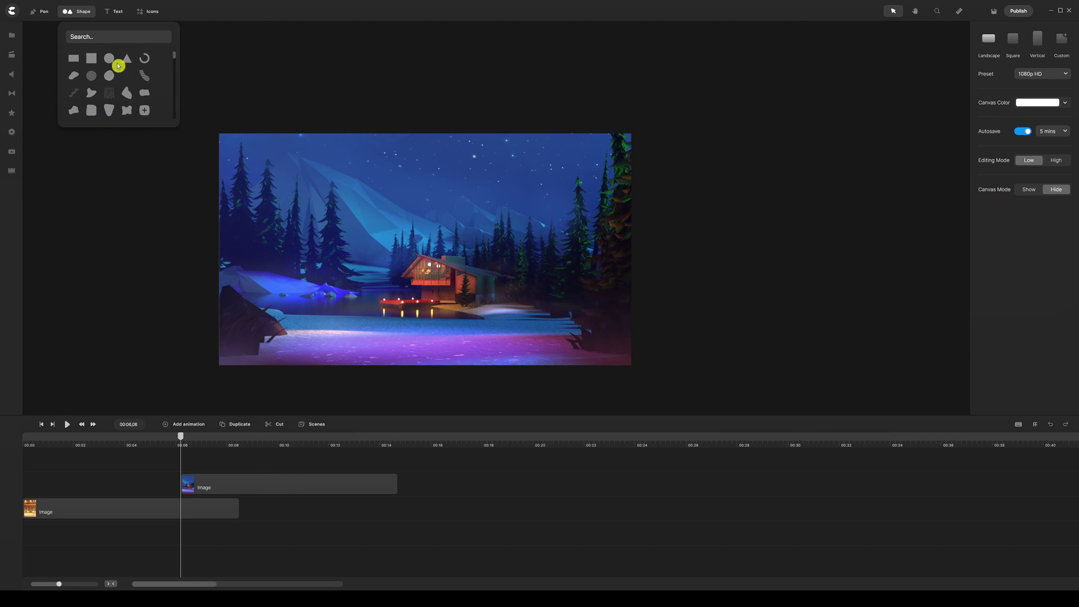
pyautogui.click(11, 37)
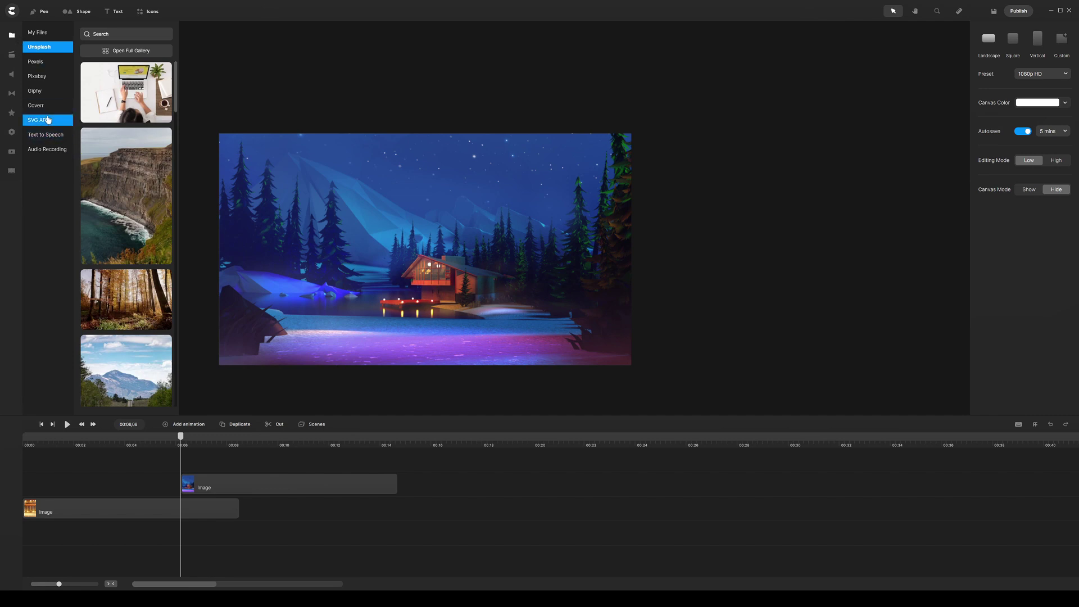
pyautogui.click(48, 119)
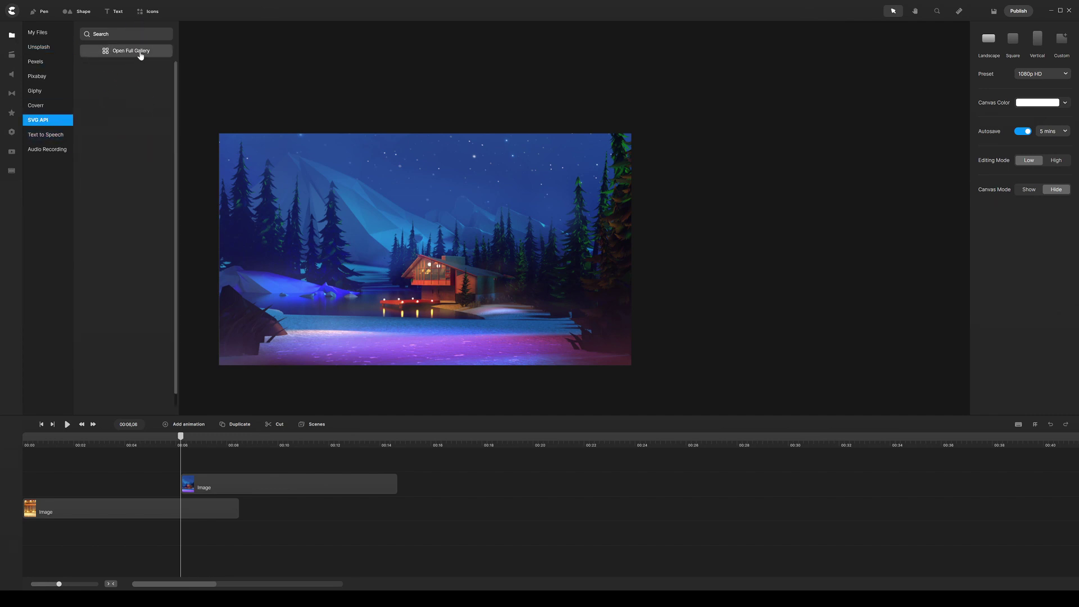
pyautogui.click(131, 50)
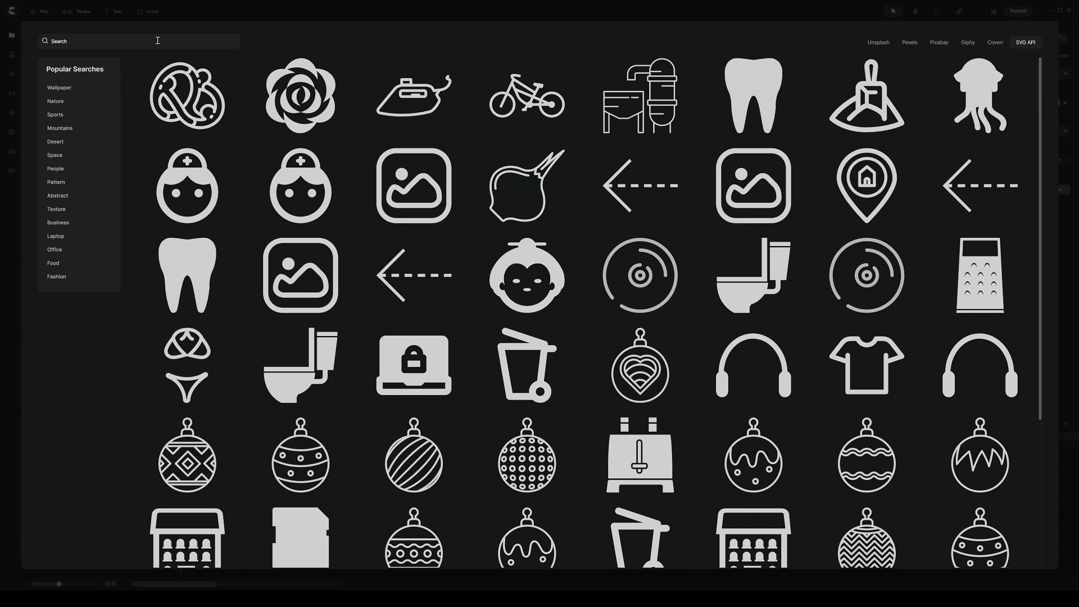
pyautogui.click(30, 116)
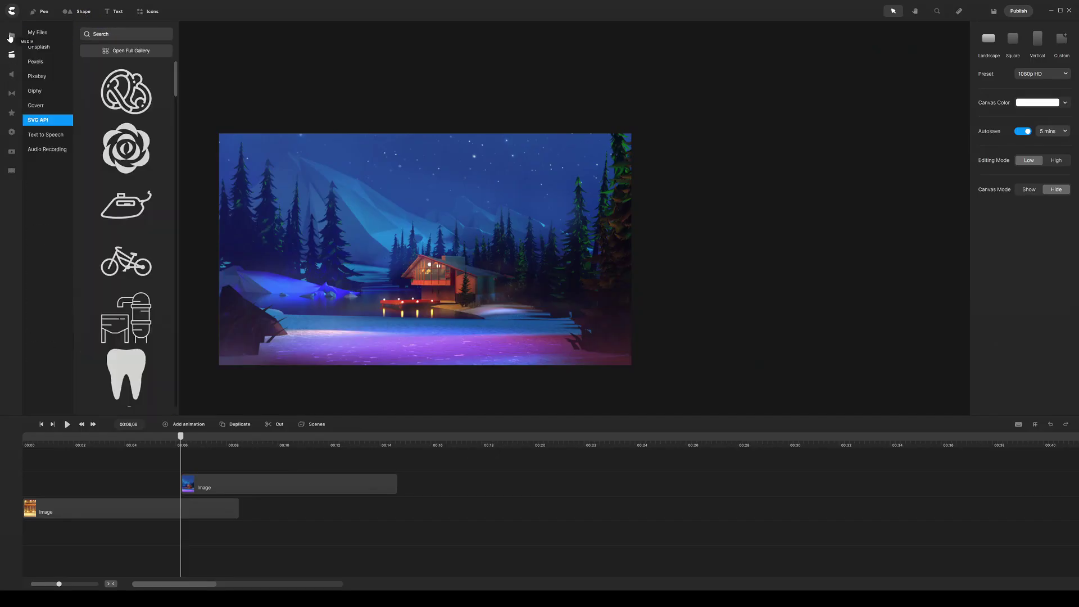
pyautogui.click(10, 38)
# - Add the ornamental frame shape with pointed edge midpoints from the shape library to the canvas
pyautogui.click(82, 12)
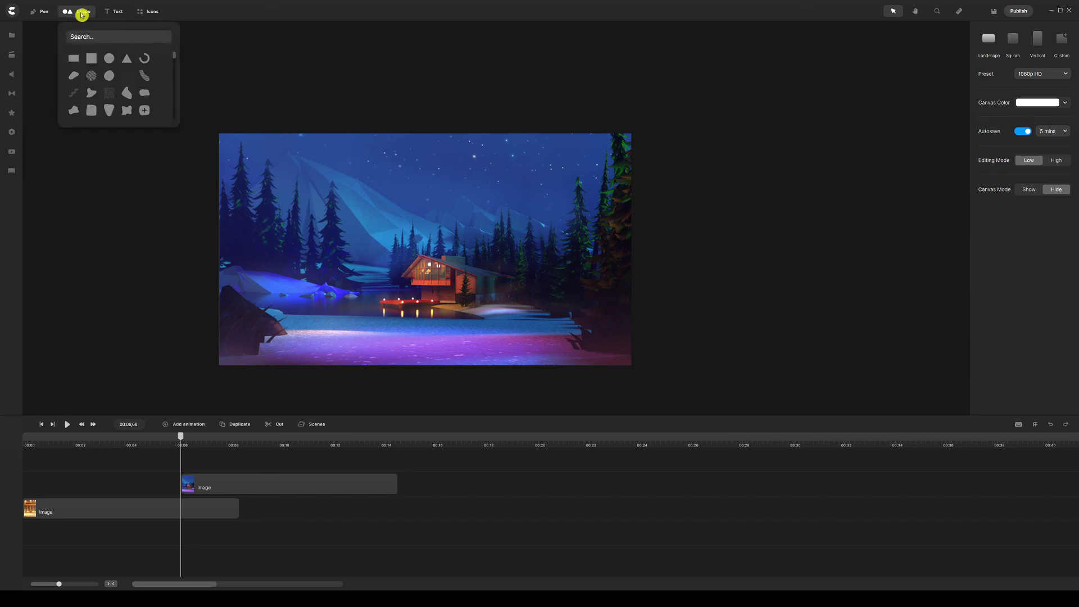
pyautogui.scroll(-5, 121, 83)
pyautogui.scroll(-5, 122, 84)
pyautogui.scroll(-5, 113, 90)
pyautogui.scroll(-5, 111, 92)
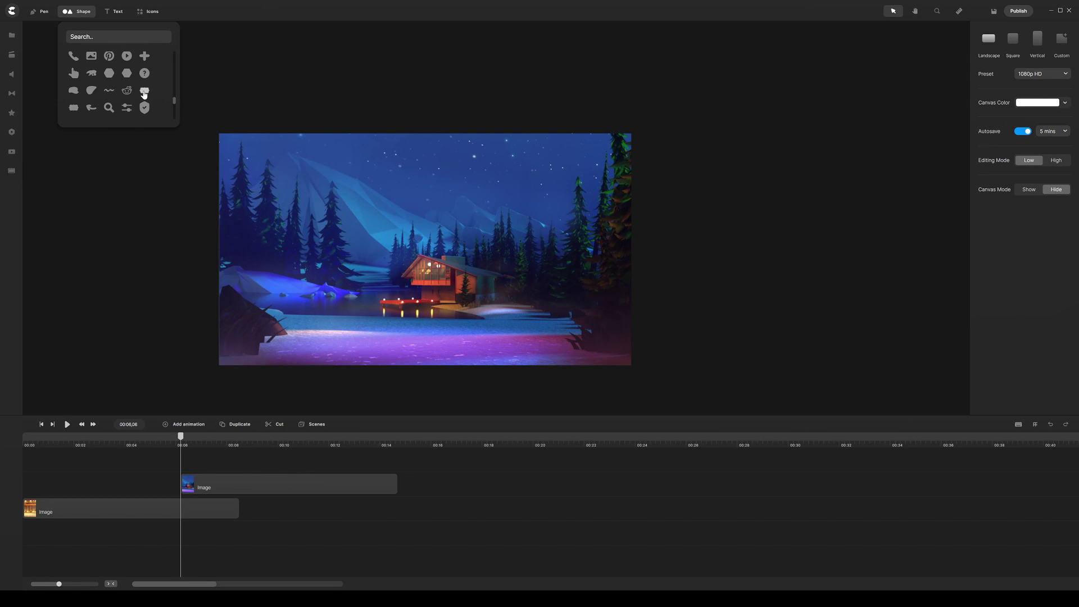
pyautogui.click(145, 91)
pyautogui.click(434, 276)
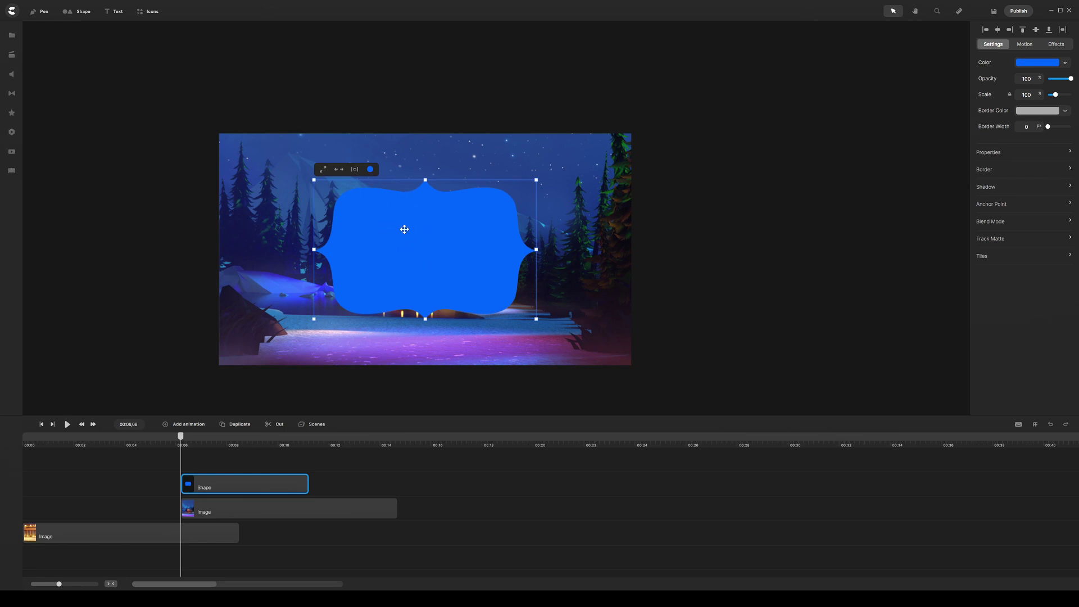
# - Duplicate the frame shape clip and move the copy so it starts where the original ends, at about 11 seconds
pyautogui.hotkey('ctrl', 'd')
pyautogui.moveTo(224, 492); pyautogui.dragTo(354, 488)
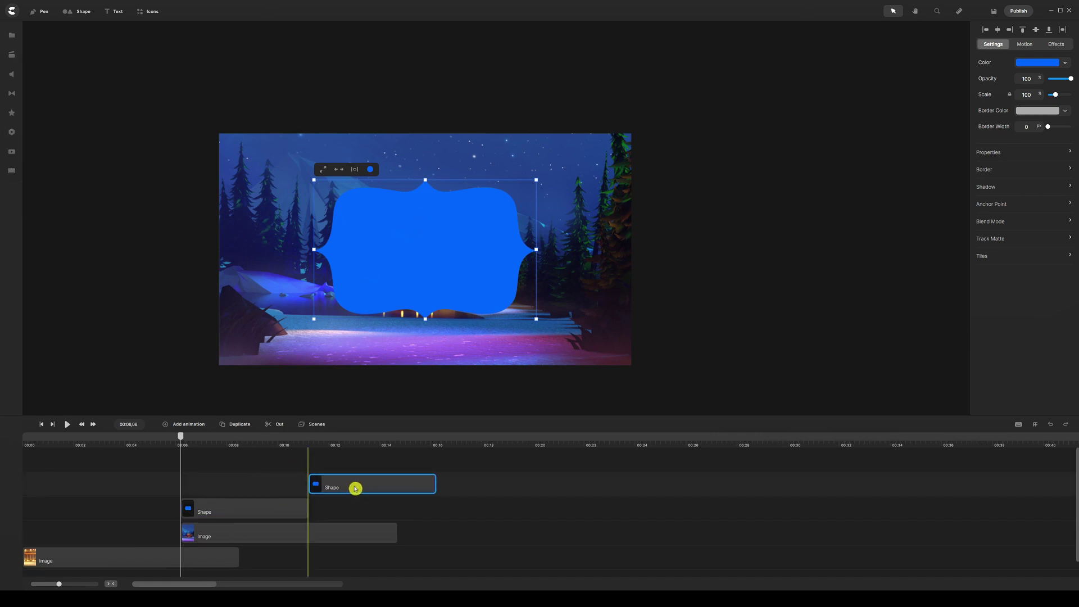
pyautogui.click(286, 491)
# - Make the original frame shape's fill fully transparent and set its border width to 5 px
pyautogui.click(364, 244)
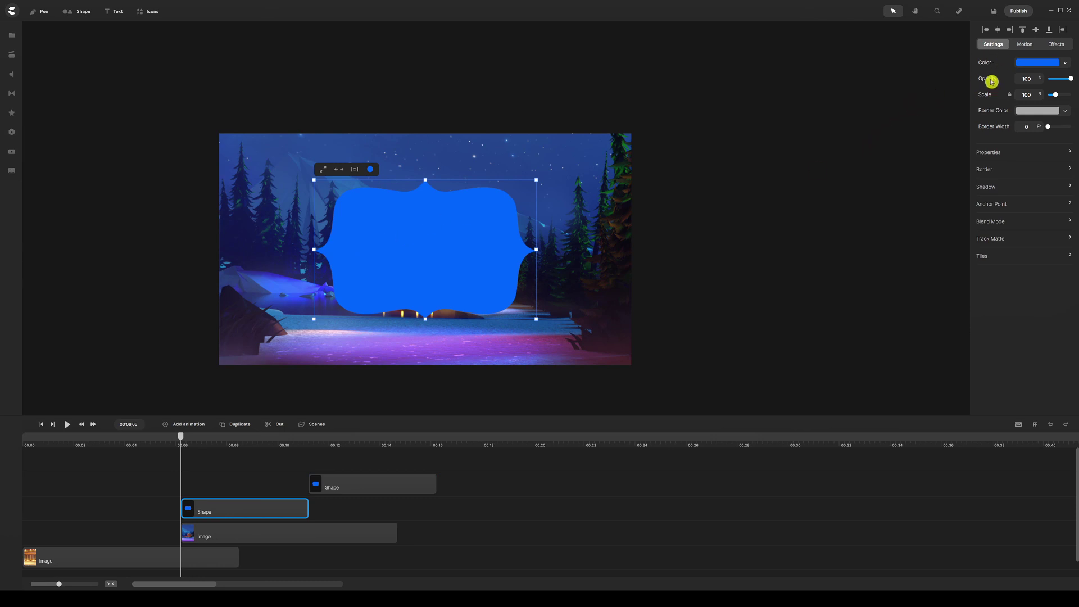
pyautogui.click(1024, 65)
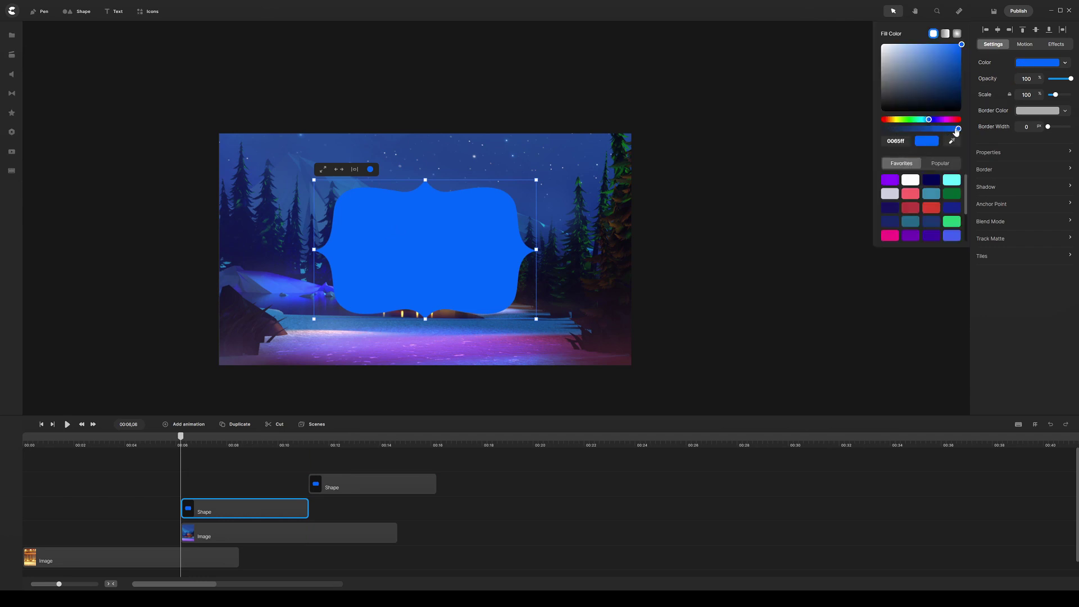
pyautogui.moveTo(956, 131); pyautogui.dragTo(884, 130)
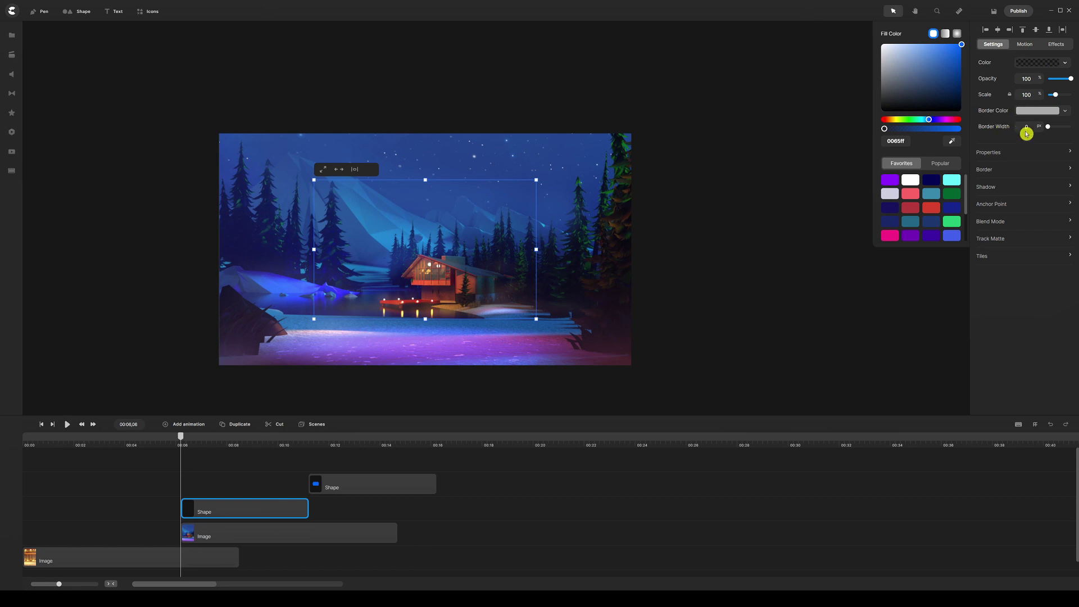
pyautogui.moveTo(1048, 127); pyautogui.dragTo(1049, 128)
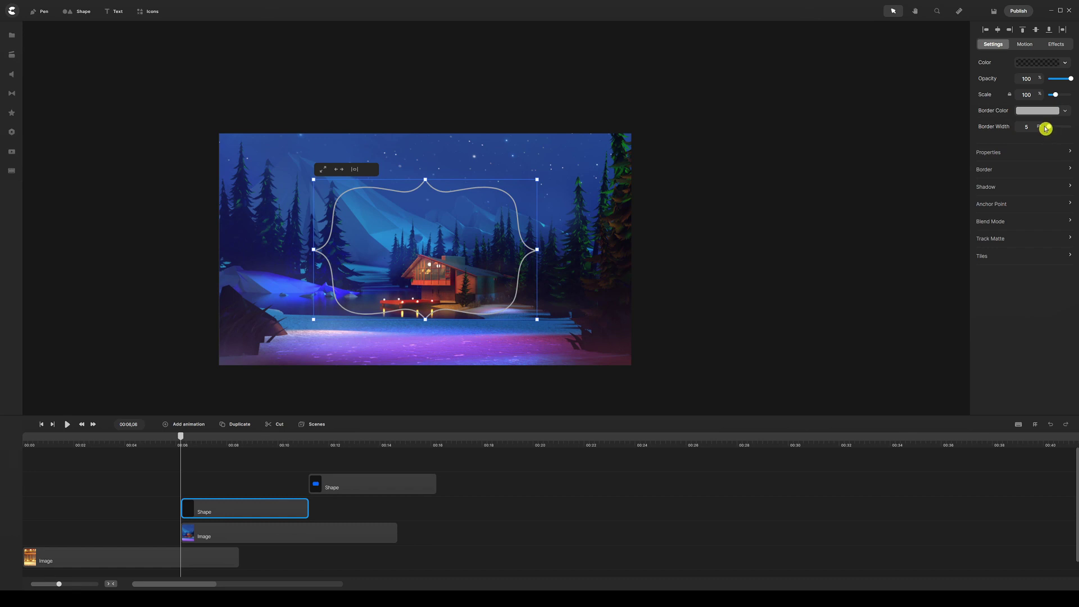
# - Set the frame shape's border color to purple 9000ff and its scale to 245%
pyautogui.click(1024, 112)
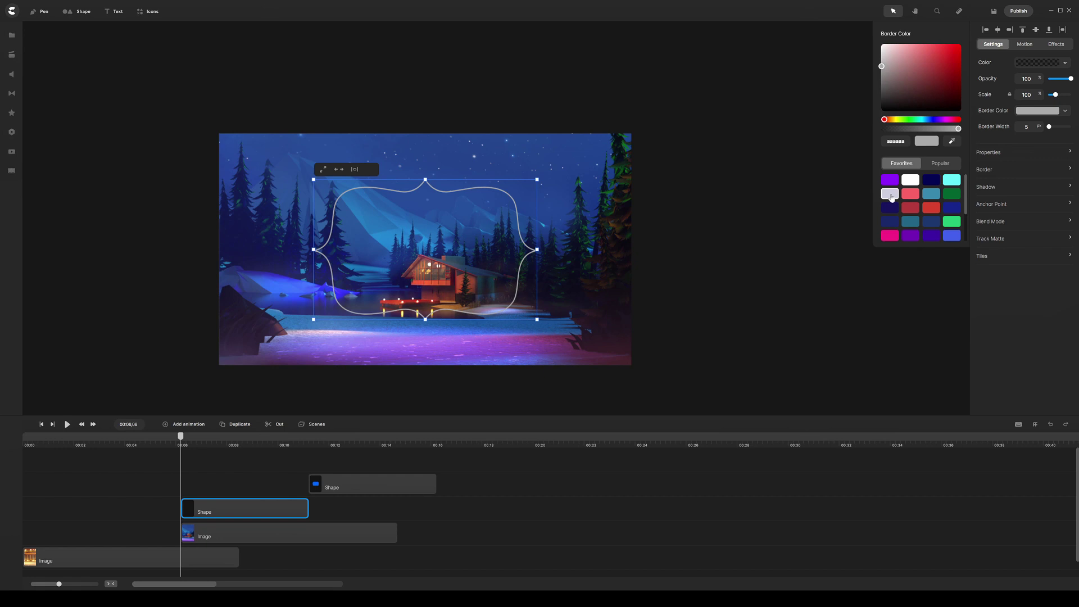
pyautogui.scroll(-2, 891, 197)
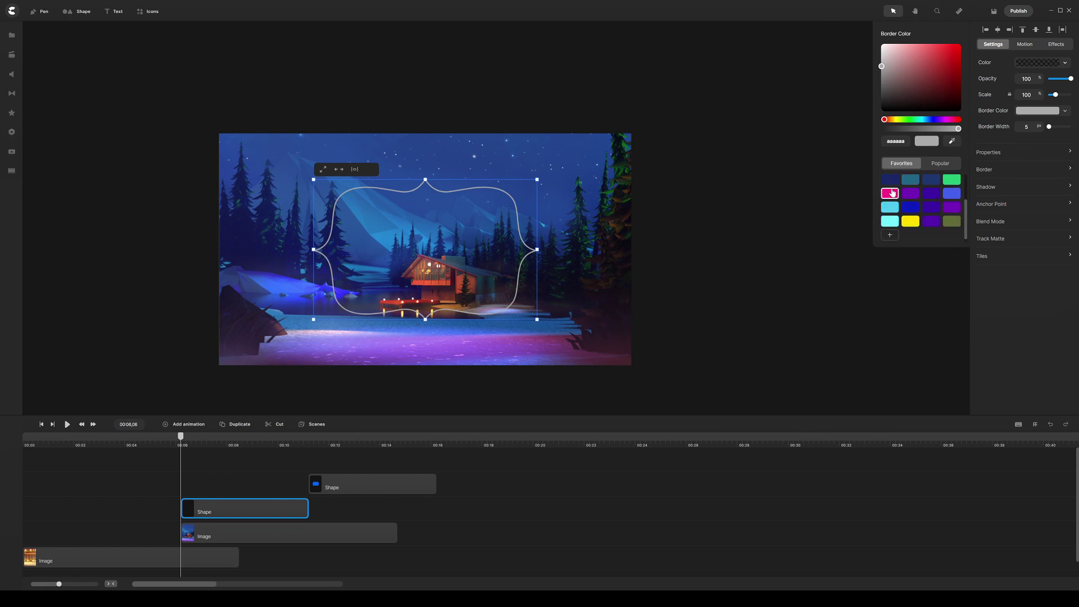
pyautogui.scroll(3, 891, 191)
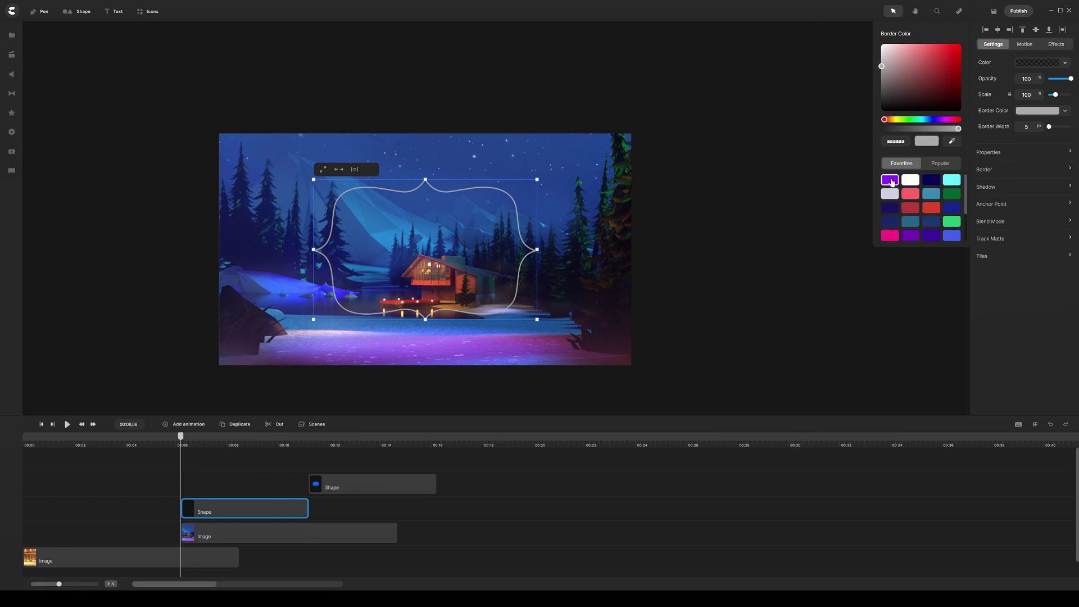
pyautogui.click(890, 180)
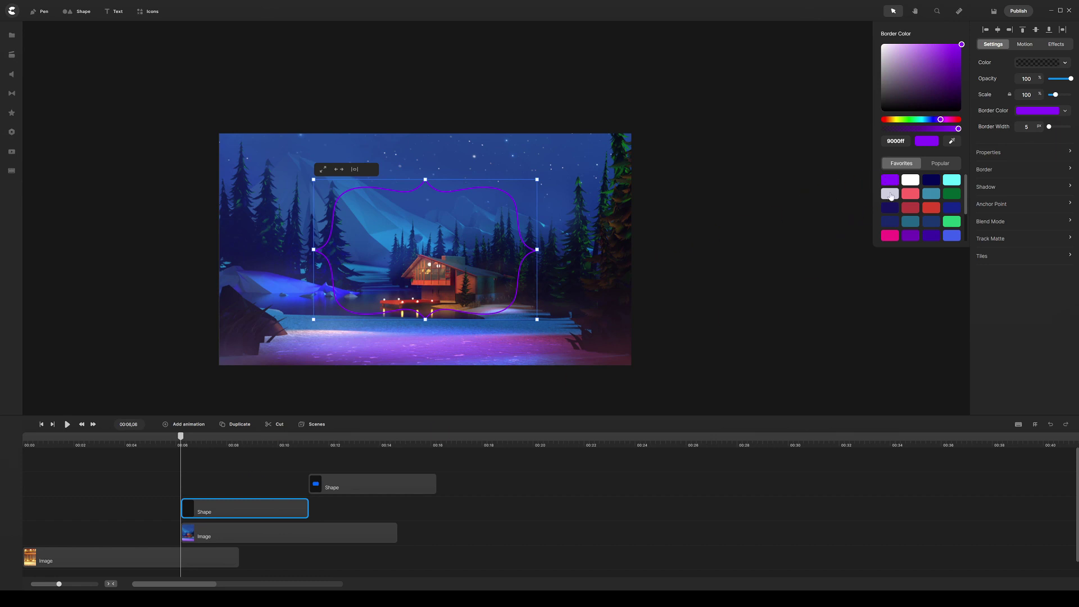
pyautogui.moveTo(1057, 94); pyautogui.dragTo(1068, 94)
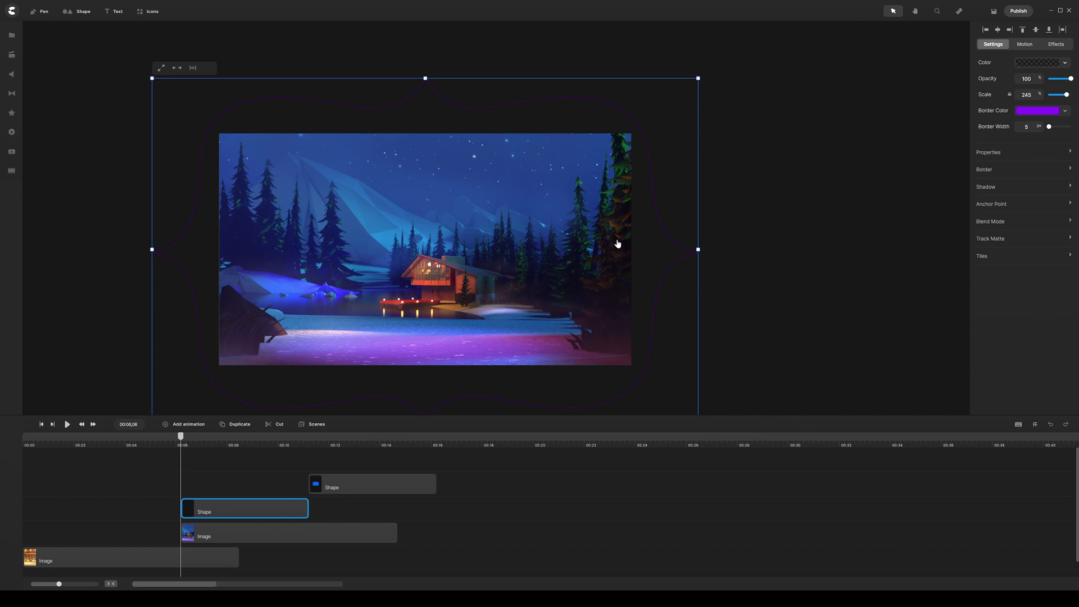
# - Set the canvas mode to show content that extends beyond the canvas edges
pyautogui.click(773, 154)
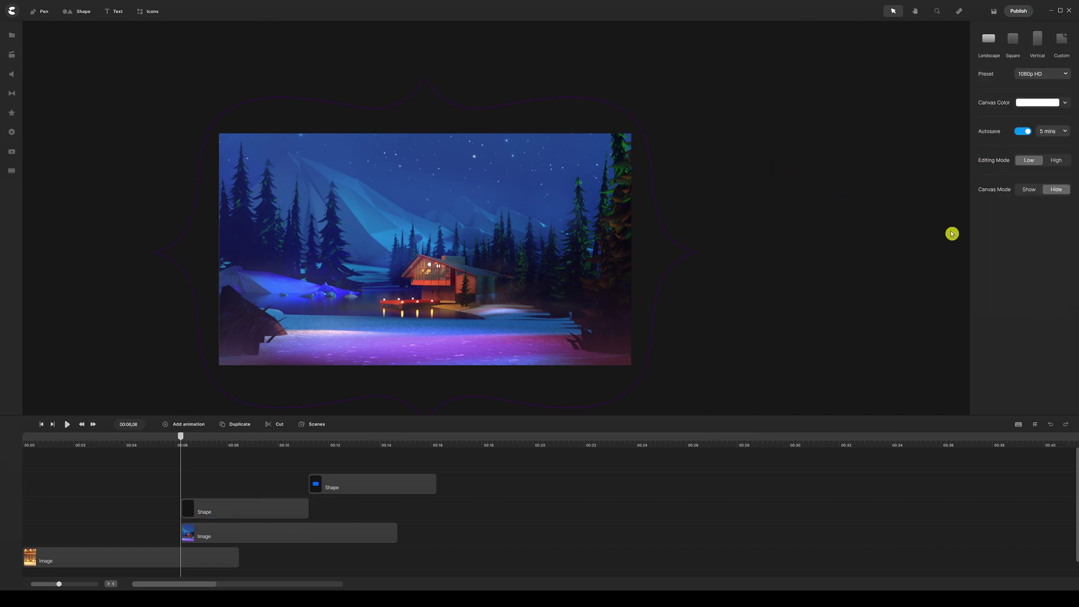
pyautogui.click(1026, 191)
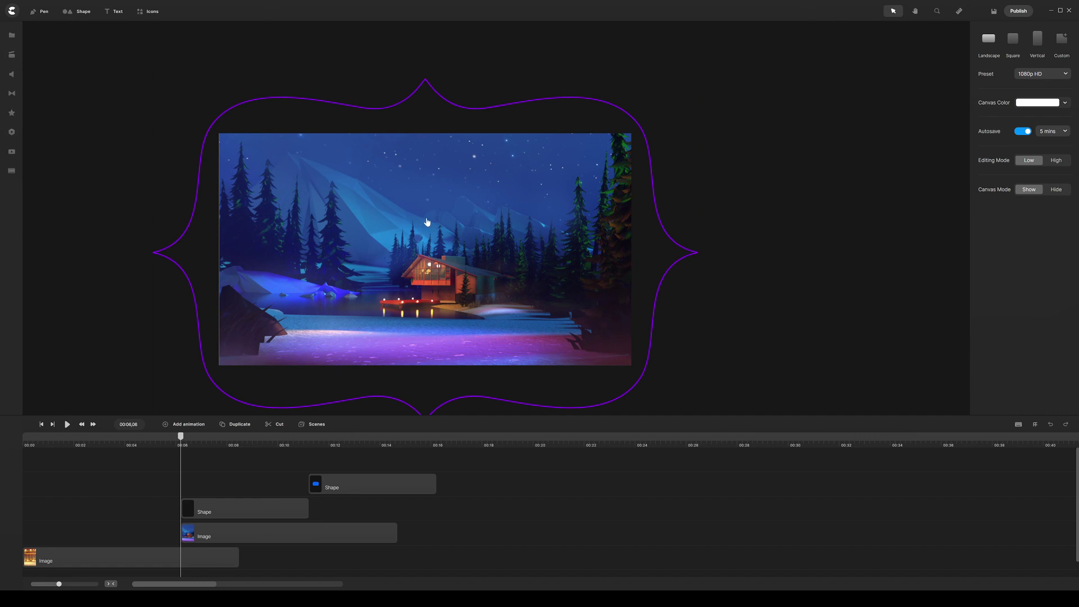
pyautogui.scroll(2, 427, 222)
pyautogui.scroll(-4, 443, 195)
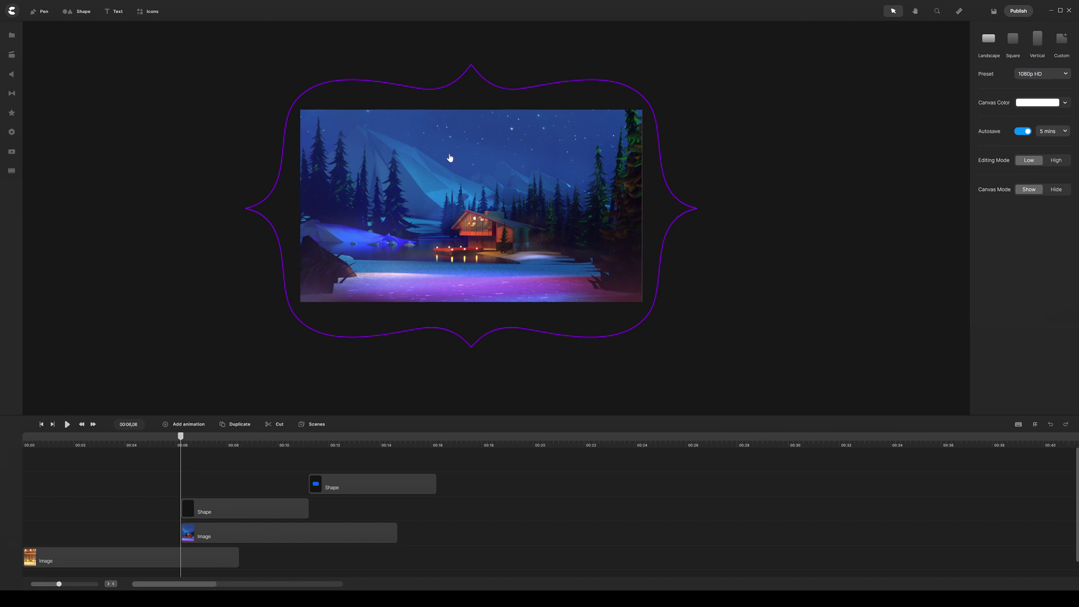
# - Duplicate the purple frame shape, scale the copy to 256%, and set its border color to pink f72385
pyautogui.click(227, 510)
pyautogui.hotkey('ctrl', 'd')
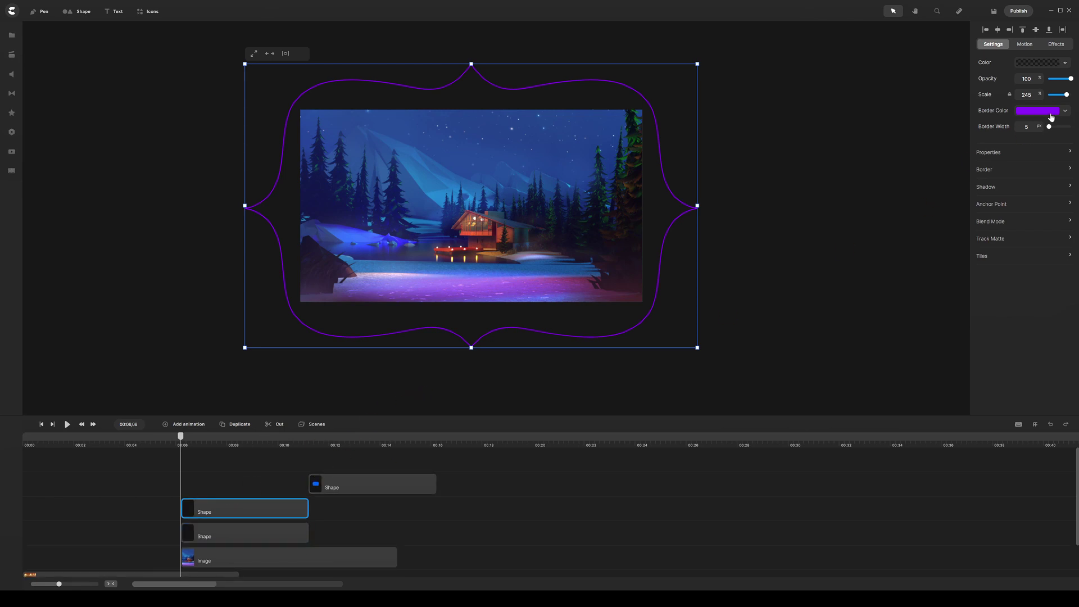
pyautogui.moveTo(1039, 94); pyautogui.dragTo(1048, 97)
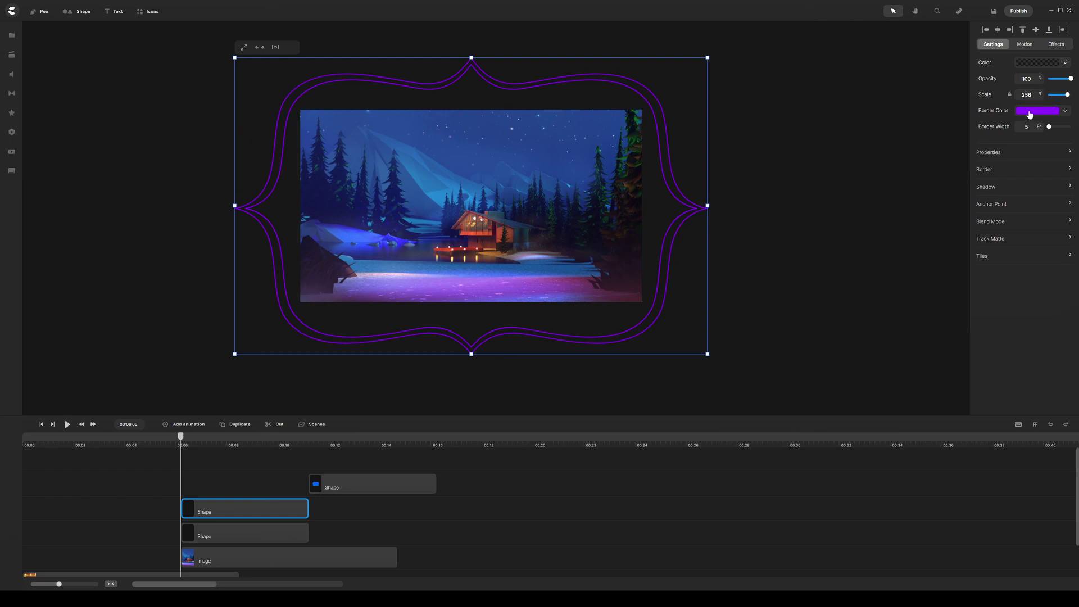
pyautogui.click(1029, 114)
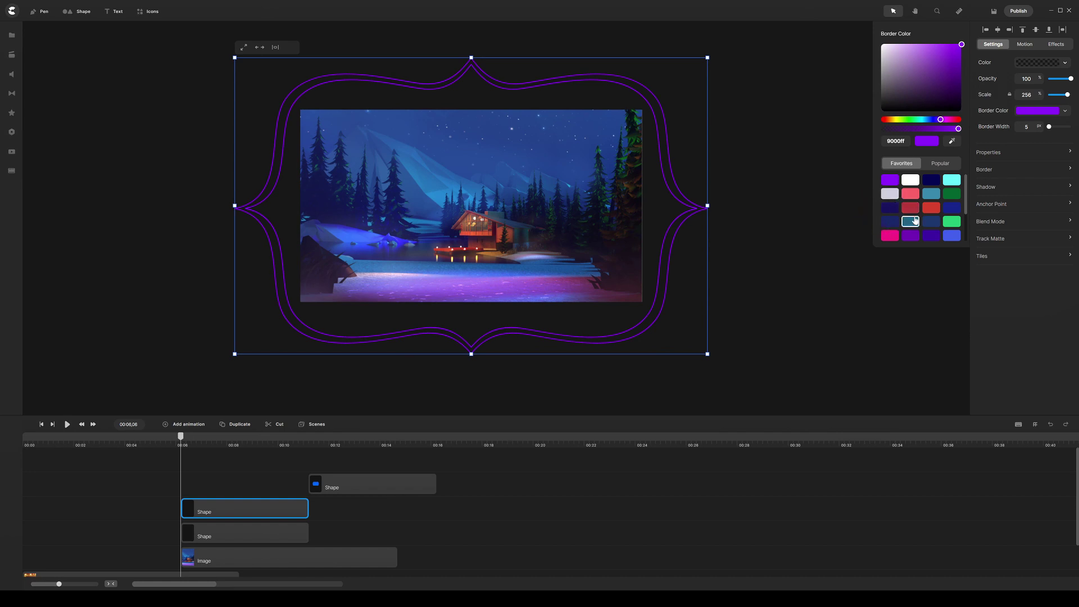
pyautogui.click(891, 238)
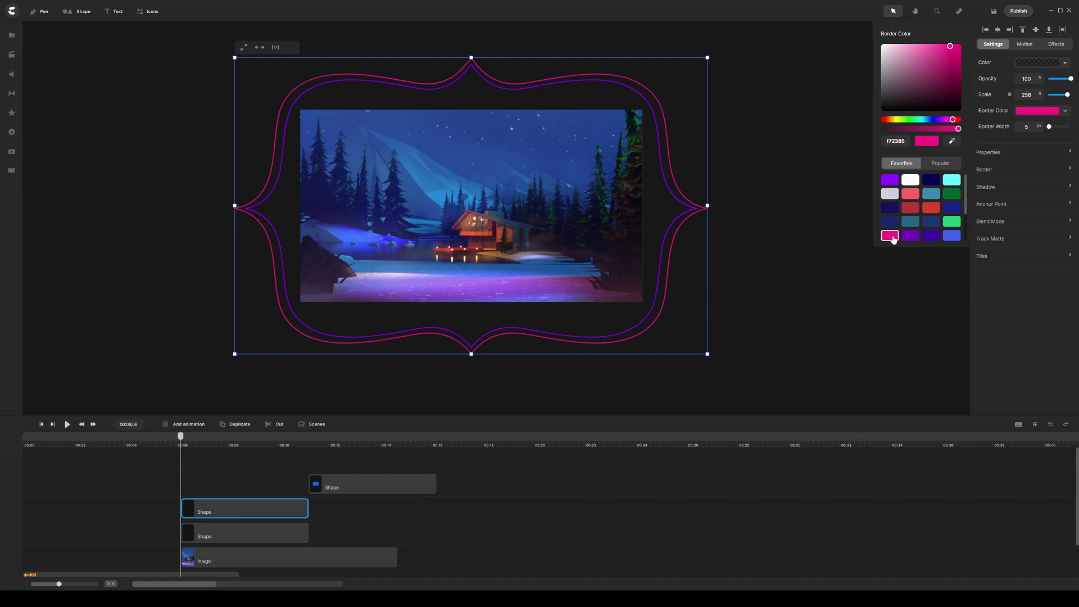
# - Duplicate the pink frame shape, scale the copy to 268%, and make its border yellow
pyautogui.hotkey('ctrl', 'd')
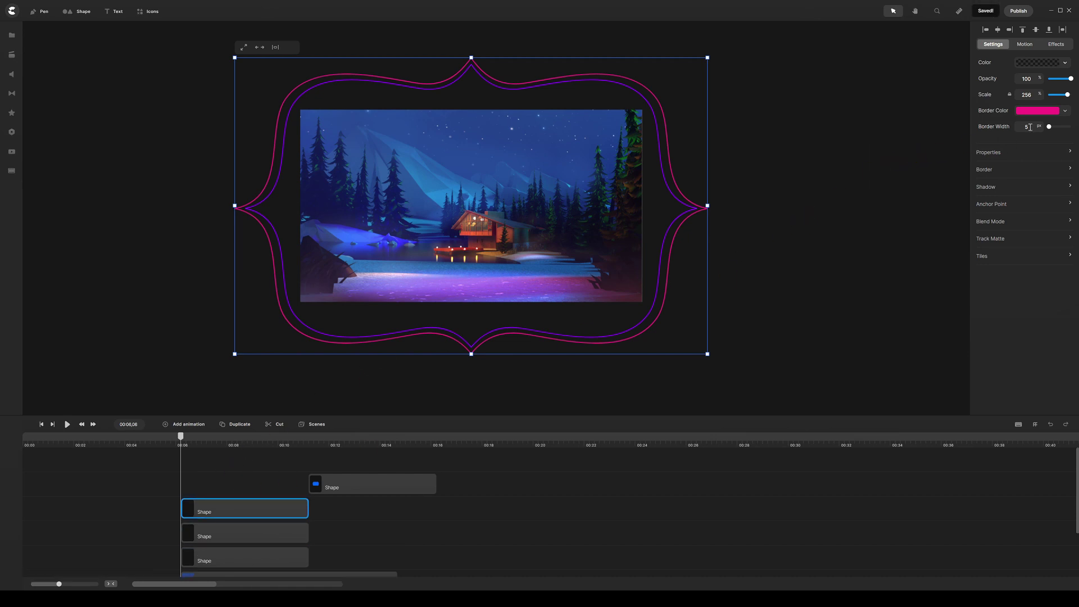
pyautogui.moveTo(1041, 94); pyautogui.dragTo(1048, 98)
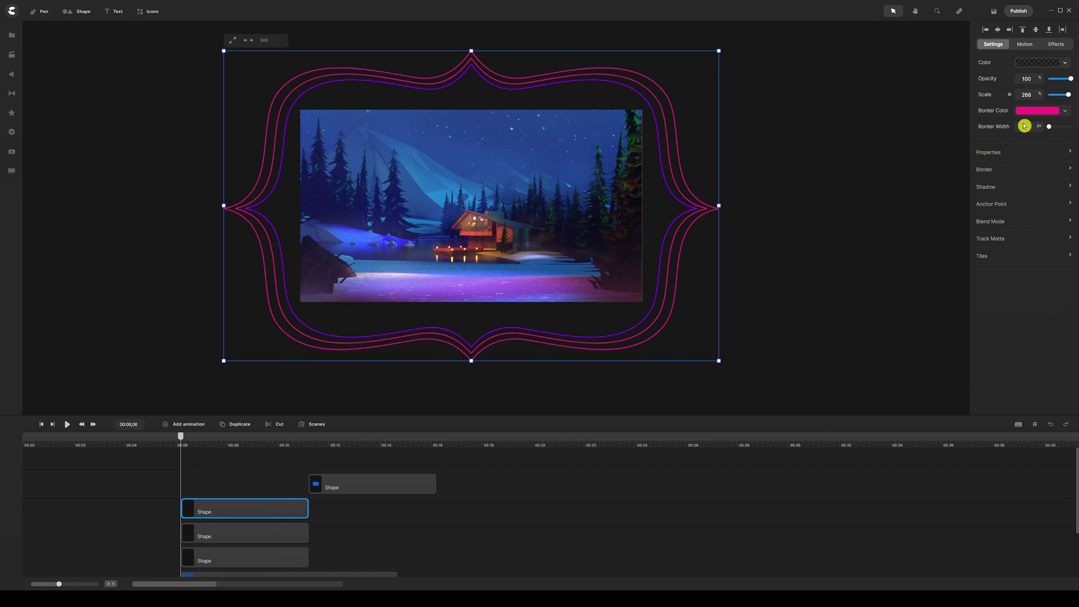
pyautogui.click(1028, 112)
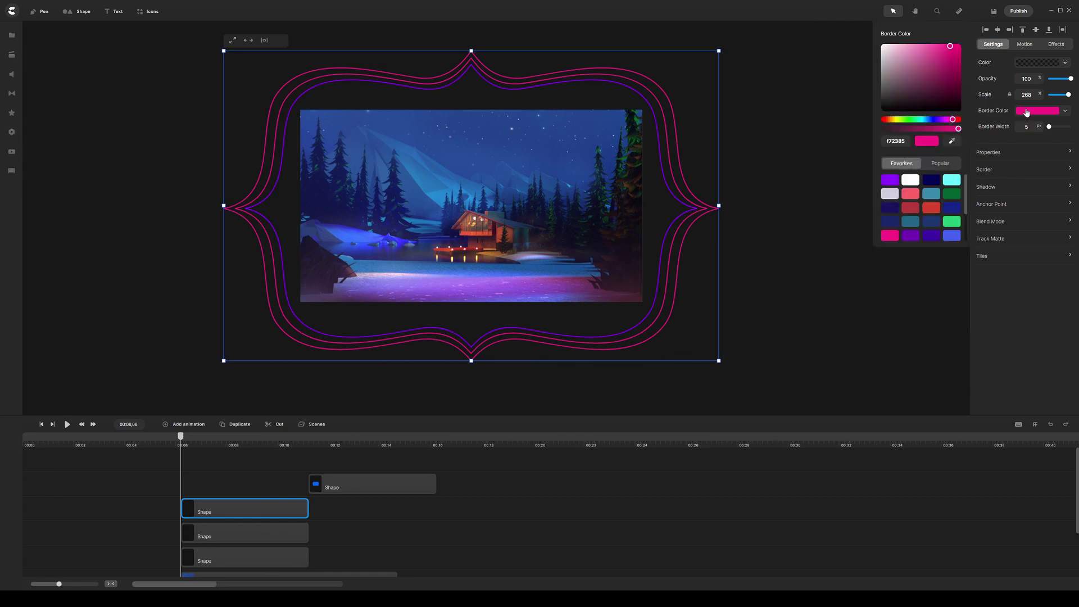
pyautogui.scroll(-1, 890, 211)
pyautogui.scroll(-2, 890, 212)
pyautogui.click(911, 220)
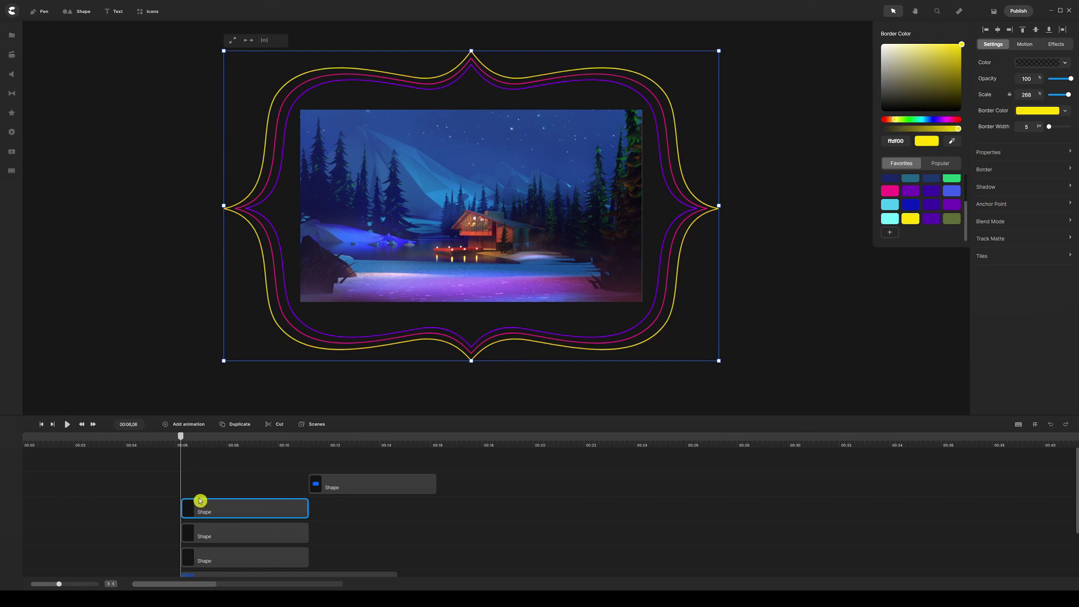
# - Group the three outlined frame shape clips and rename the group Creative Transition
pyautogui.click(234, 483)
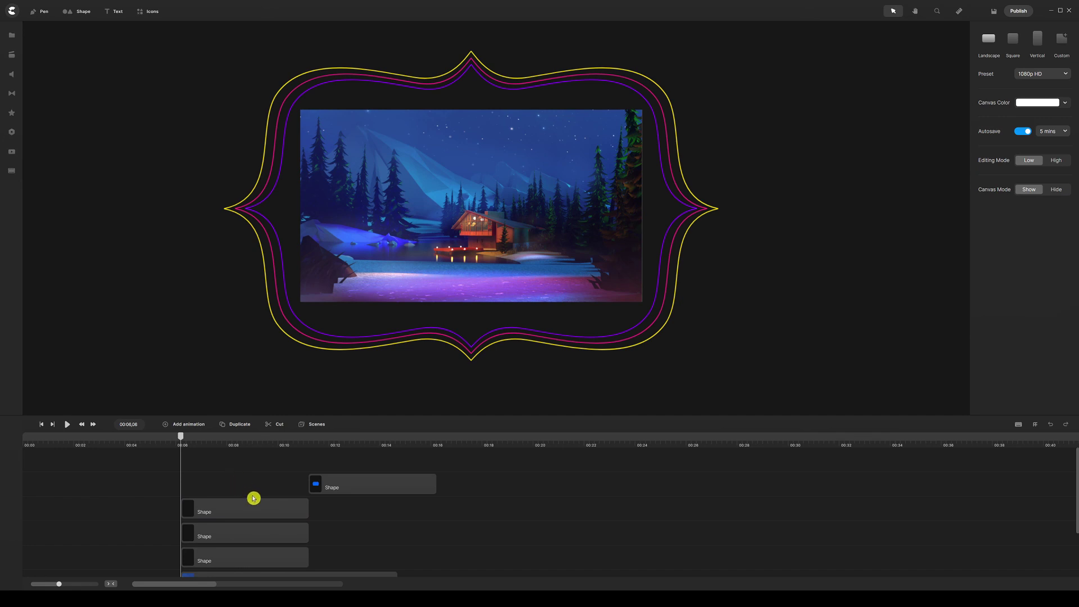
pyautogui.moveTo(249, 485); pyautogui.dragTo(244, 567)
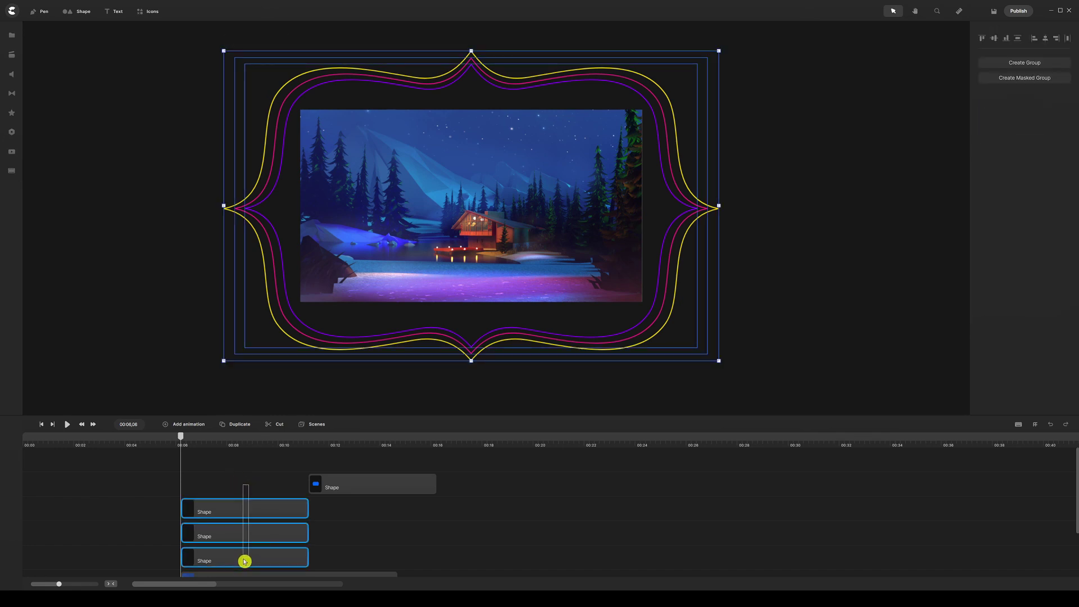
pyautogui.rightClick(247, 559)
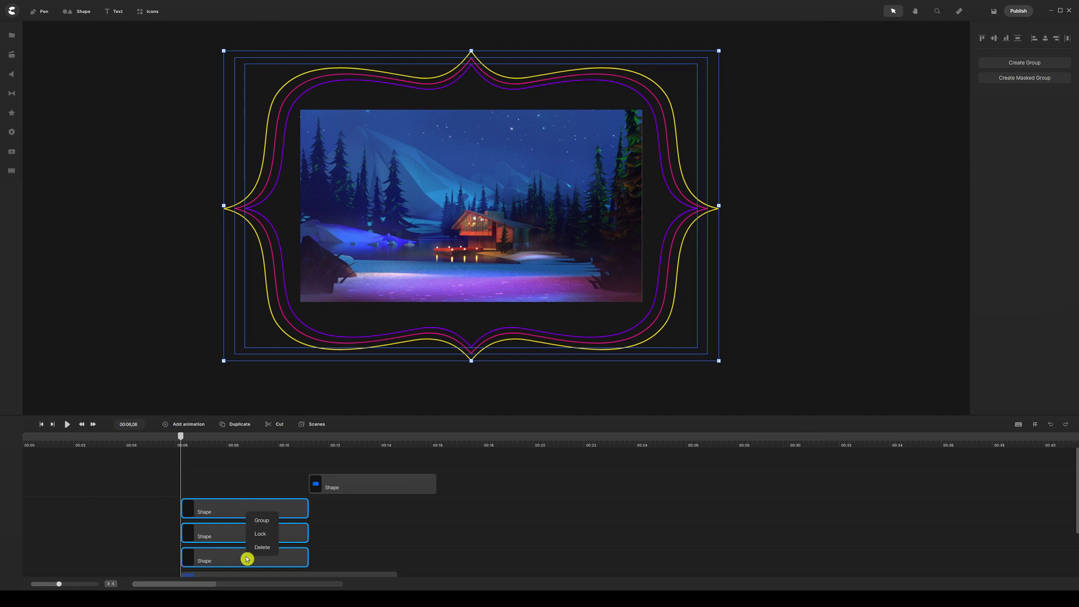
pyautogui.click(262, 521)
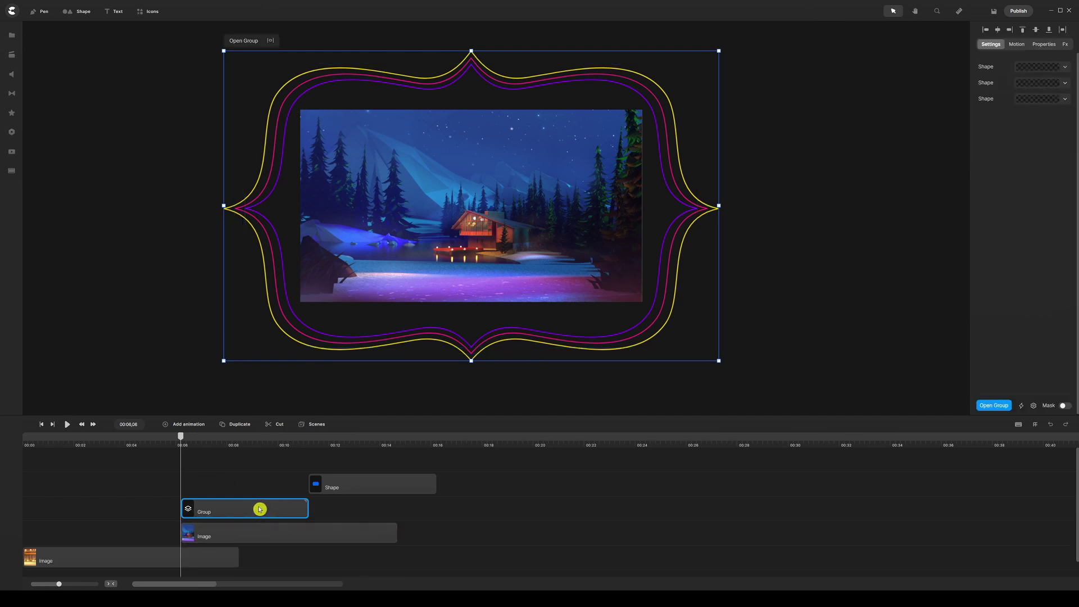
pyautogui.rightClick(260, 509)
pyautogui.click(293, 396)
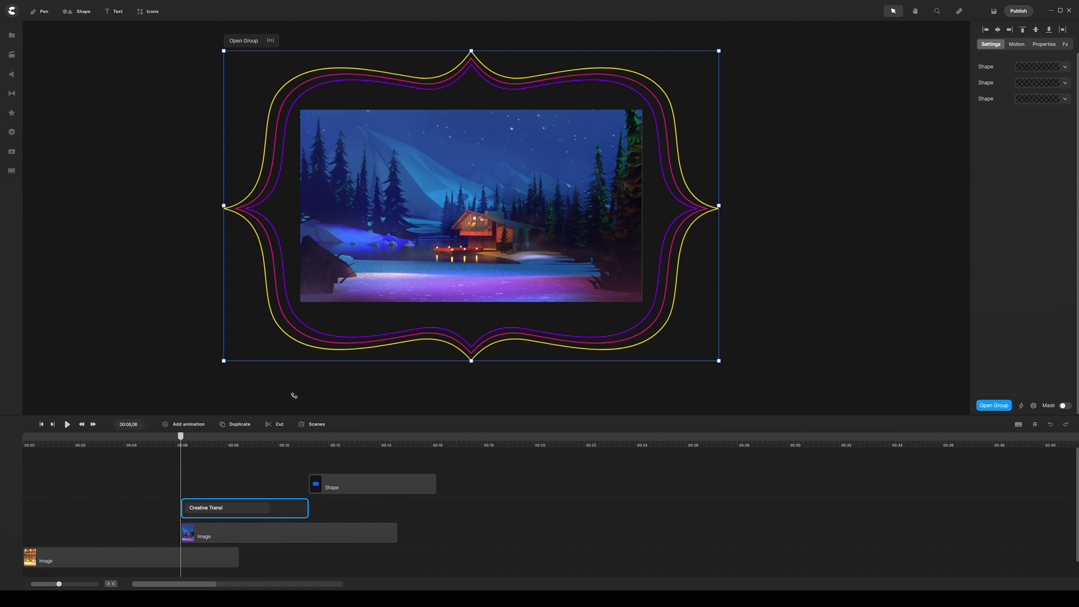
pyautogui.press('Return')
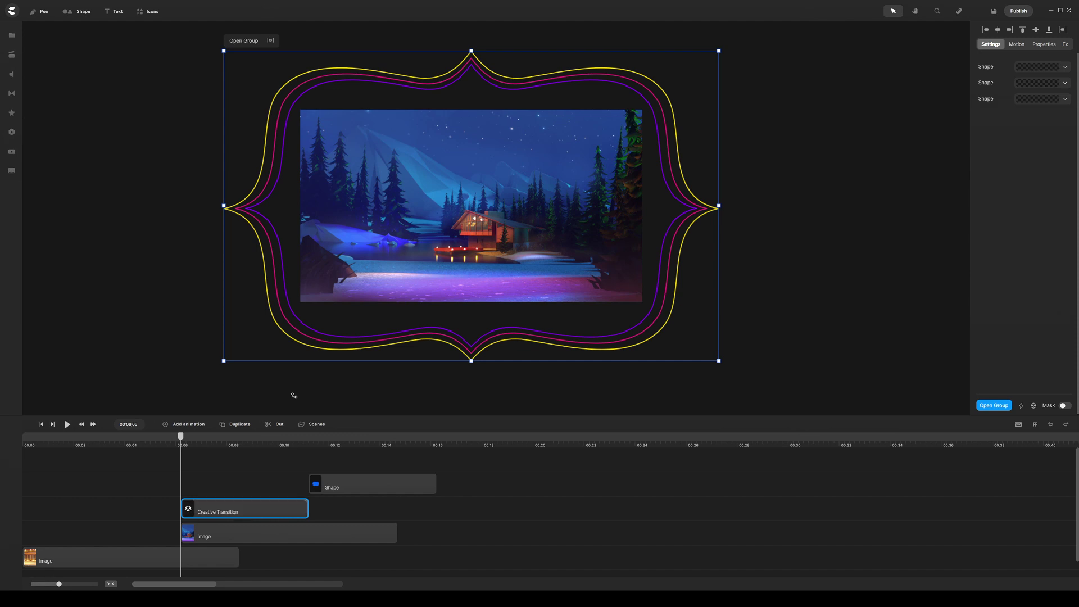
# - Move the solid blue shape clip to start together with the Creative Transition group and scale the shape to 239%
pyautogui.click(247, 481)
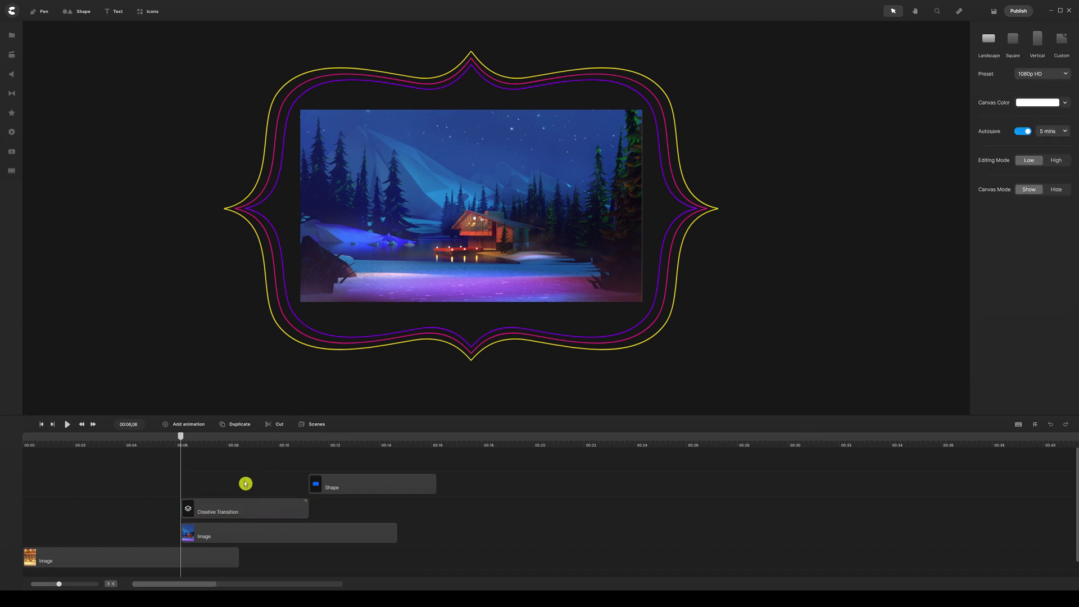
pyautogui.click(362, 486)
pyautogui.moveTo(372, 491); pyautogui.dragTo(450, 370)
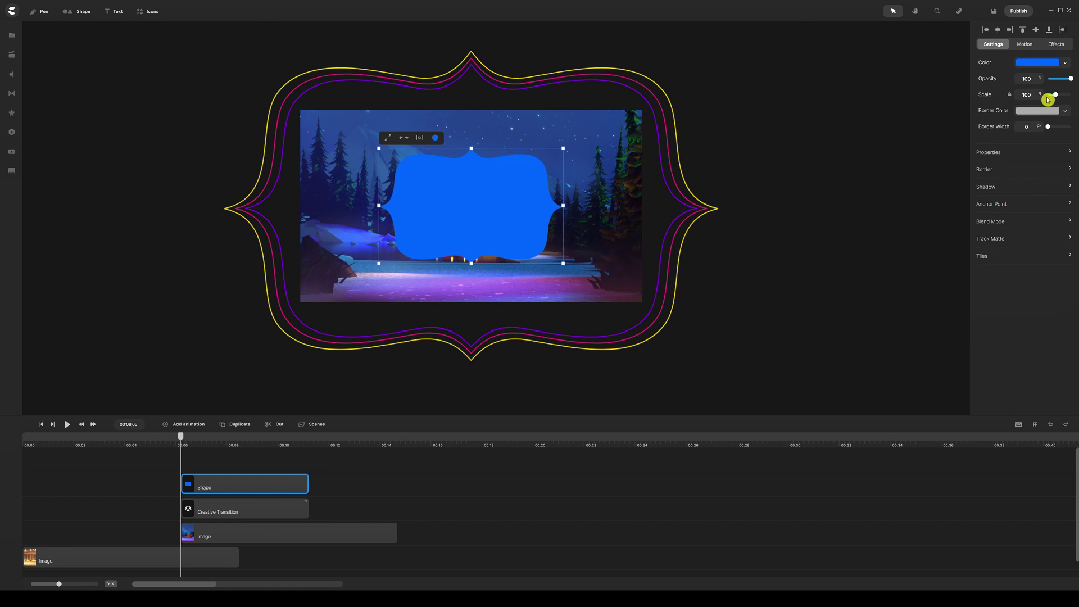
pyautogui.moveTo(1054, 95); pyautogui.dragTo(1066, 94)
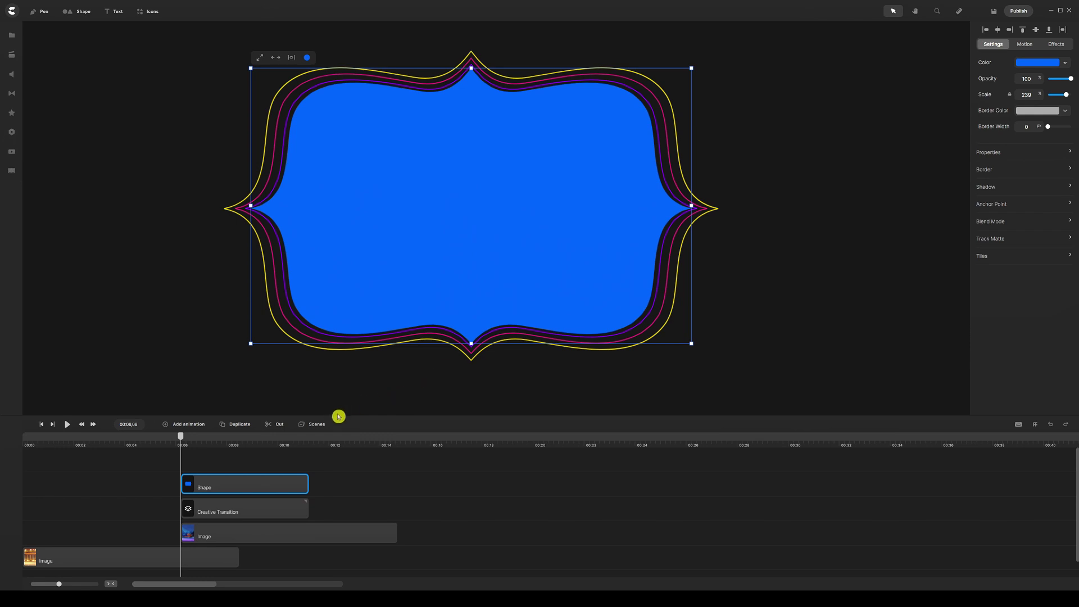
# - Shift the blue shape clip along the timeline so it starts at about 8.6 seconds
pyautogui.click(225, 461)
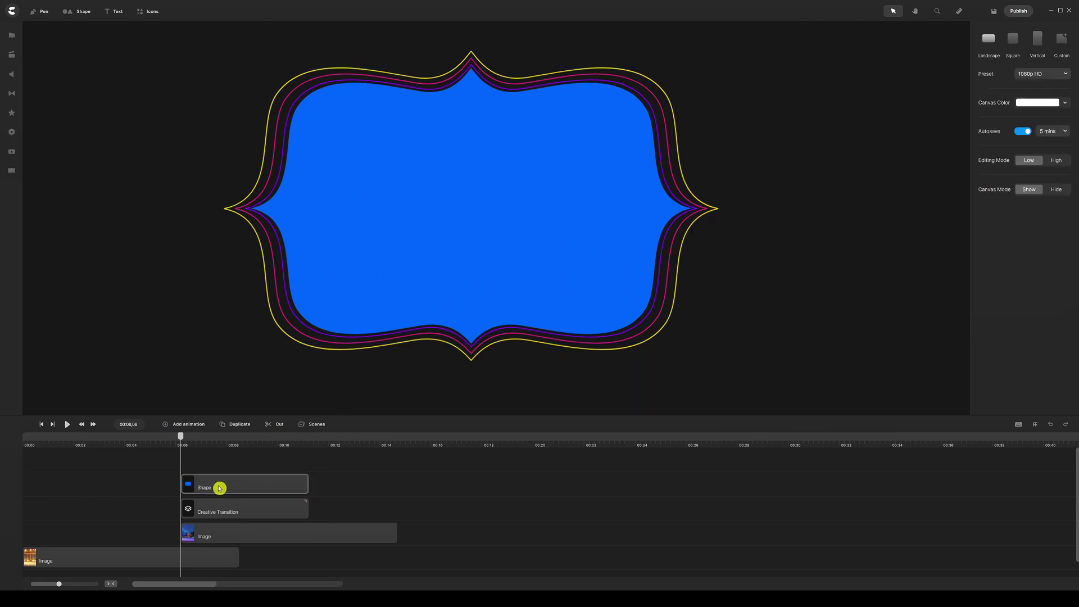
pyautogui.moveTo(228, 496); pyautogui.dragTo(294, 484)
pyautogui.click(210, 470)
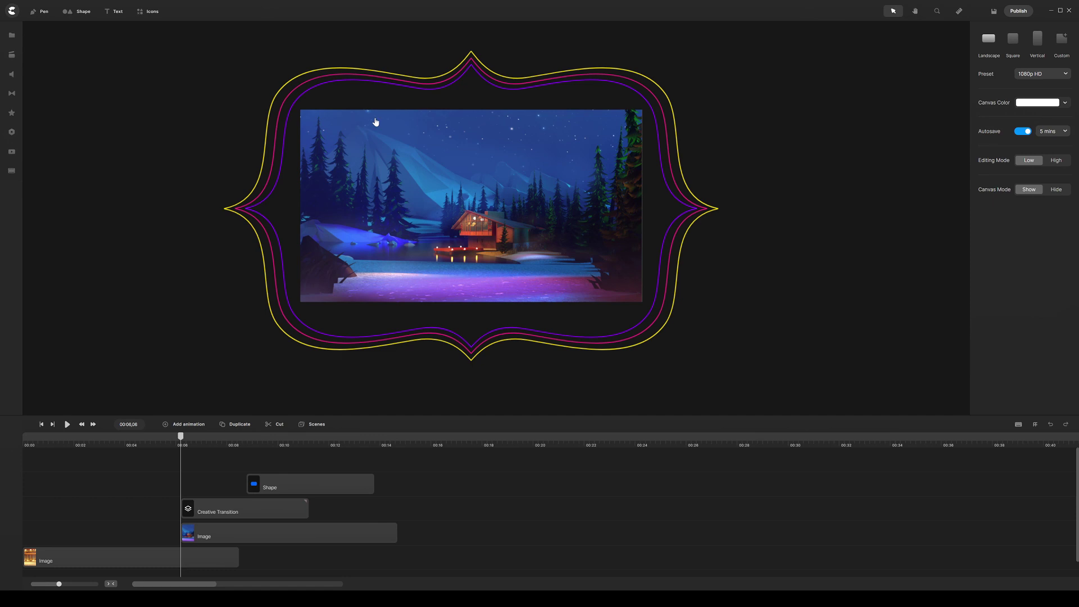
# - Add a Position animation to the Creative Transition group with Slow Mo easing of the Out type
pyautogui.click(233, 510)
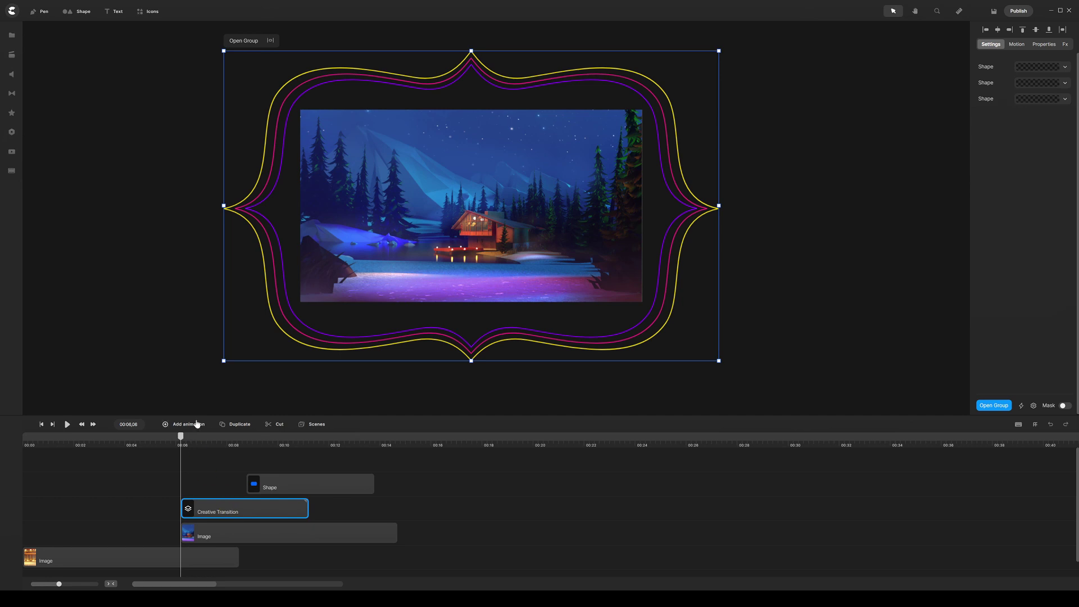
pyautogui.click(197, 425)
pyautogui.click(238, 307)
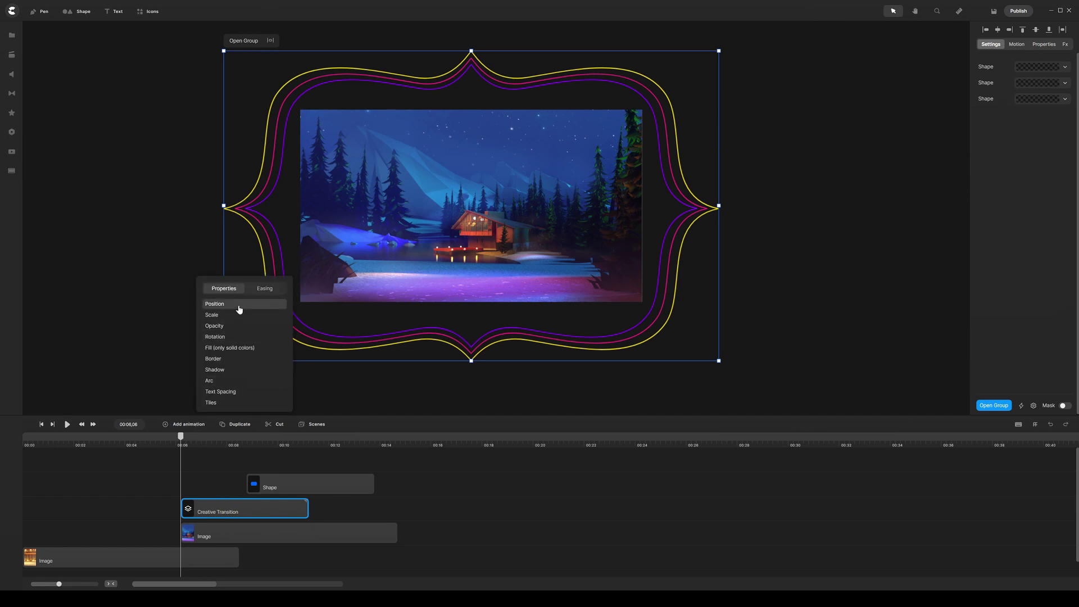
pyautogui.click(265, 288)
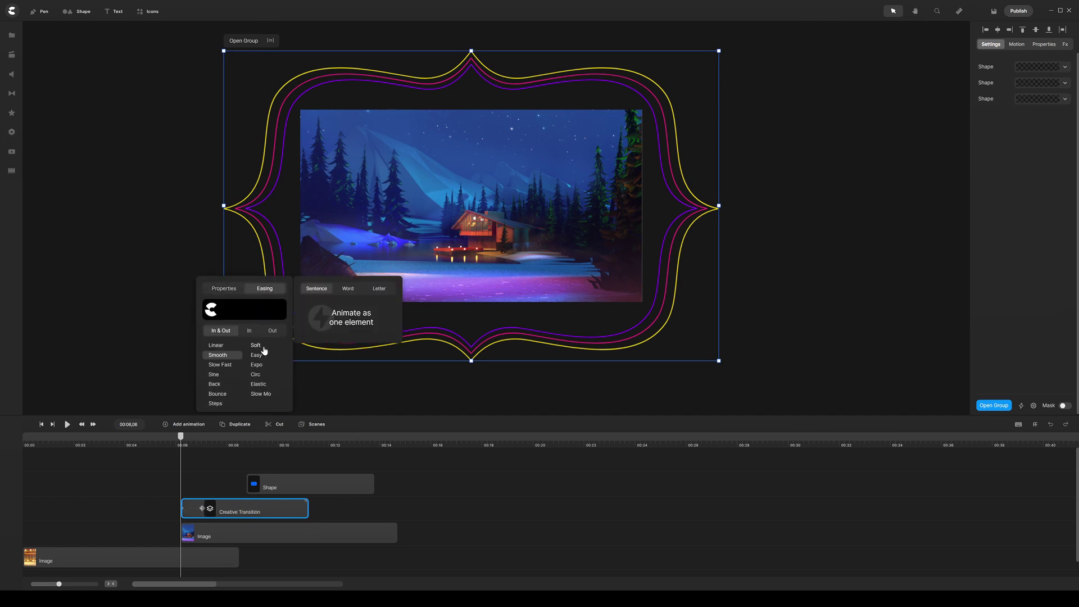
pyautogui.click(273, 332)
pyautogui.click(262, 396)
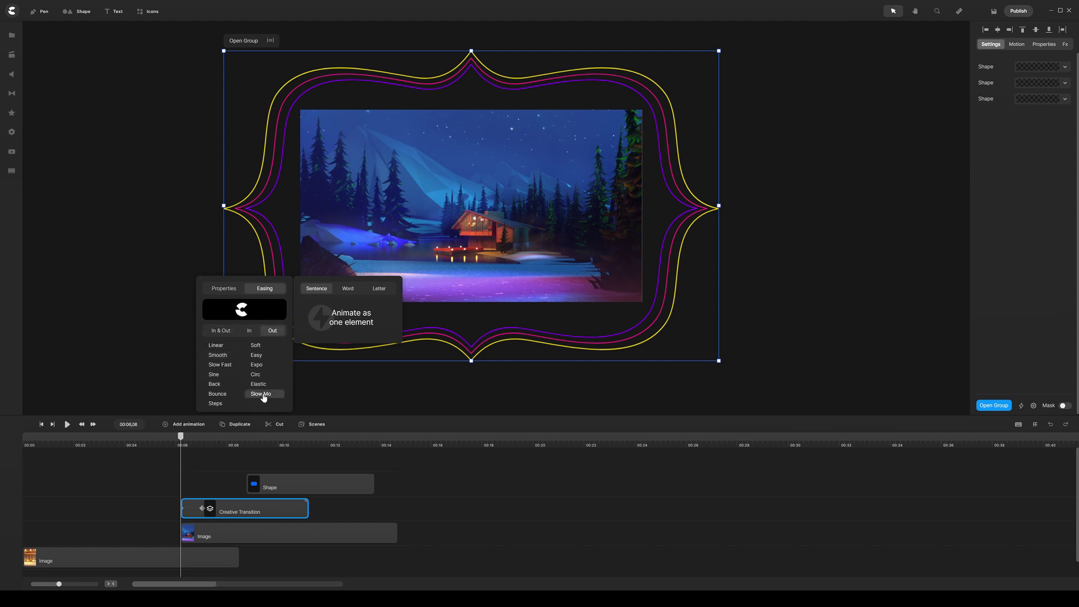
pyautogui.click(207, 478)
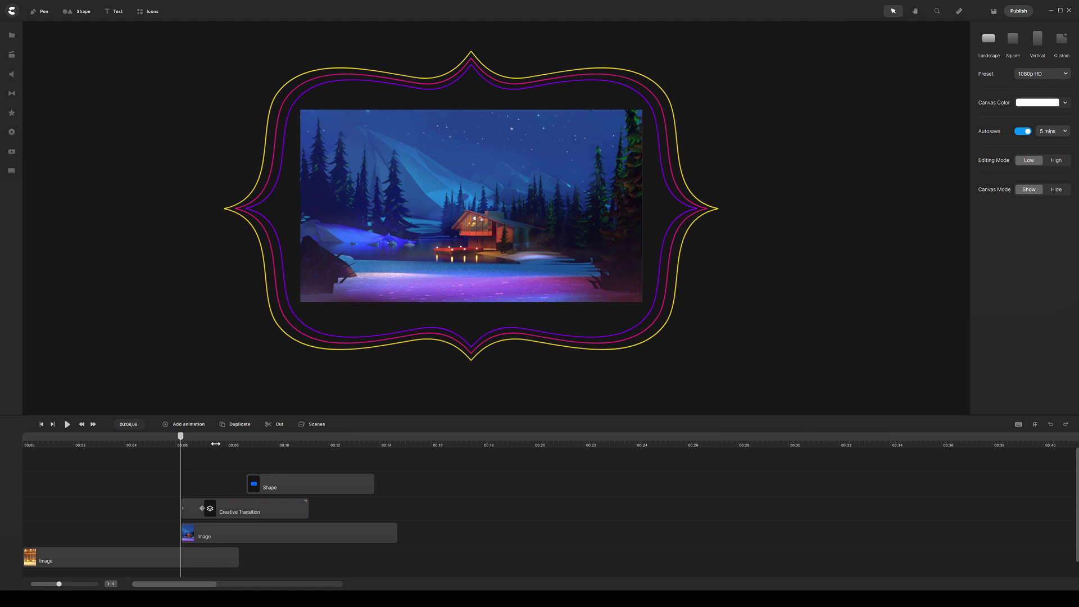
# - Lengthen the group's position animation so its end keyframe sits at about 8 seconds
pyautogui.scroll(5, 216, 444)
pyautogui.click(311, 526)
pyautogui.click(321, 509)
pyautogui.click(323, 509)
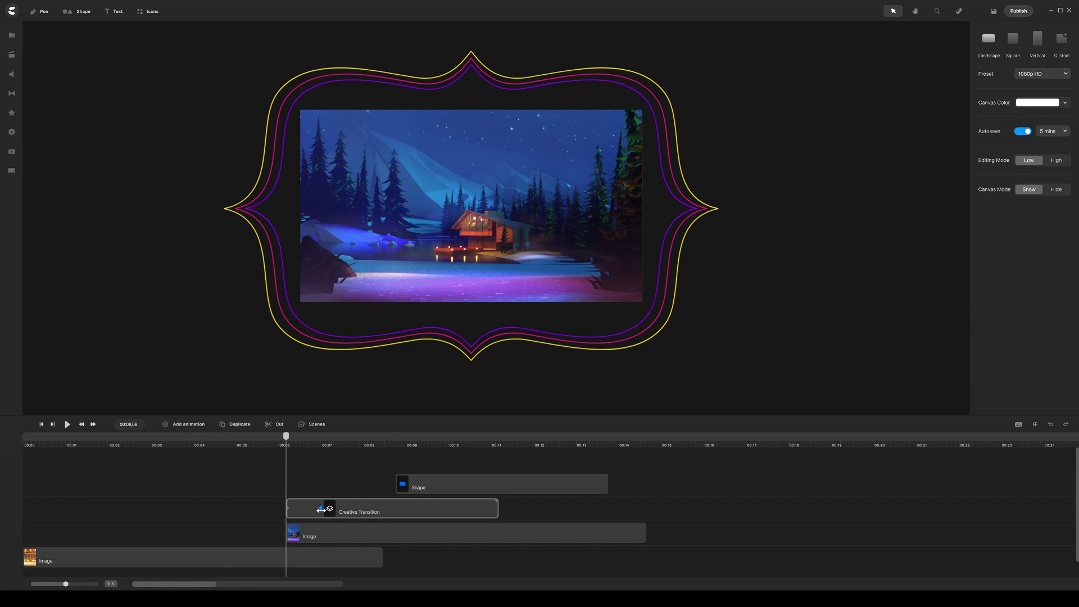
pyautogui.moveTo(321, 509); pyautogui.dragTo(335, 509)
pyautogui.click(375, 509)
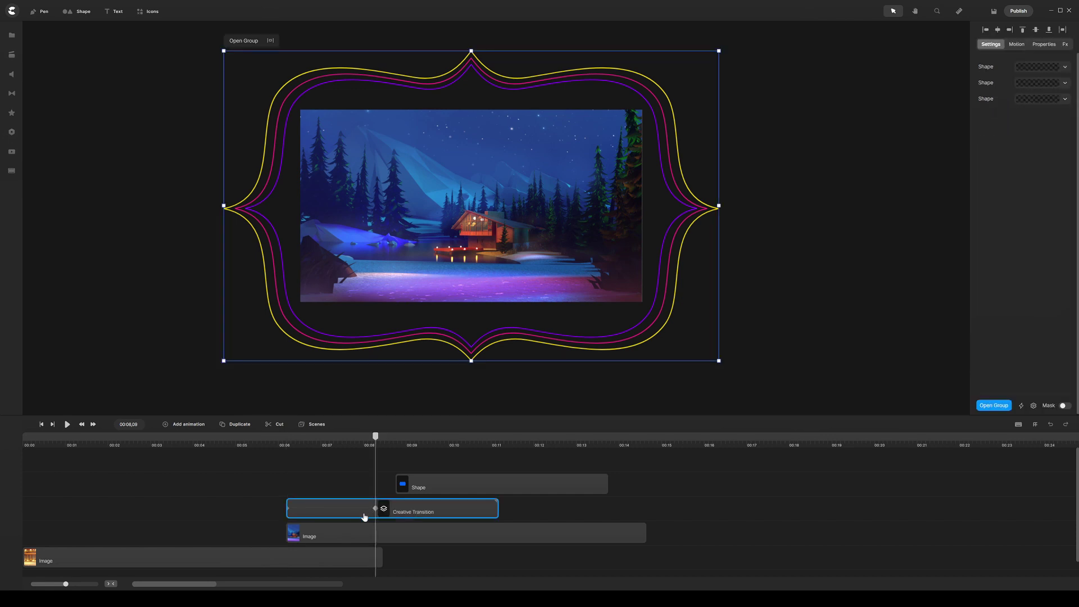
# - At the animation's start keyframe, move the Creative Transition group completely off the left side of the canvas
pyautogui.click(323, 509)
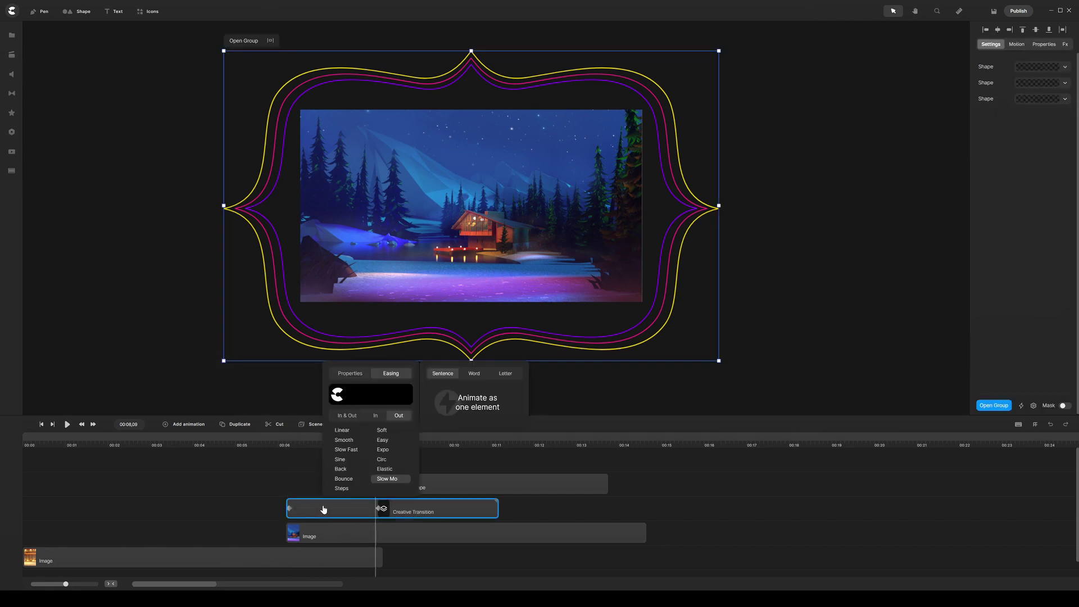
pyautogui.click(289, 486)
pyautogui.click(291, 508)
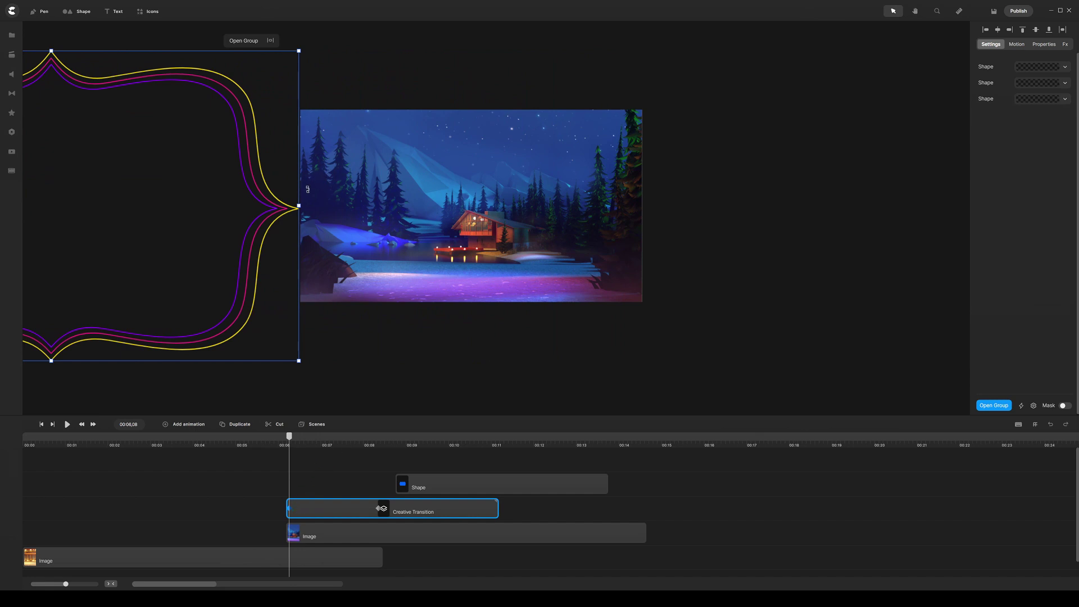
pyautogui.click(357, 337)
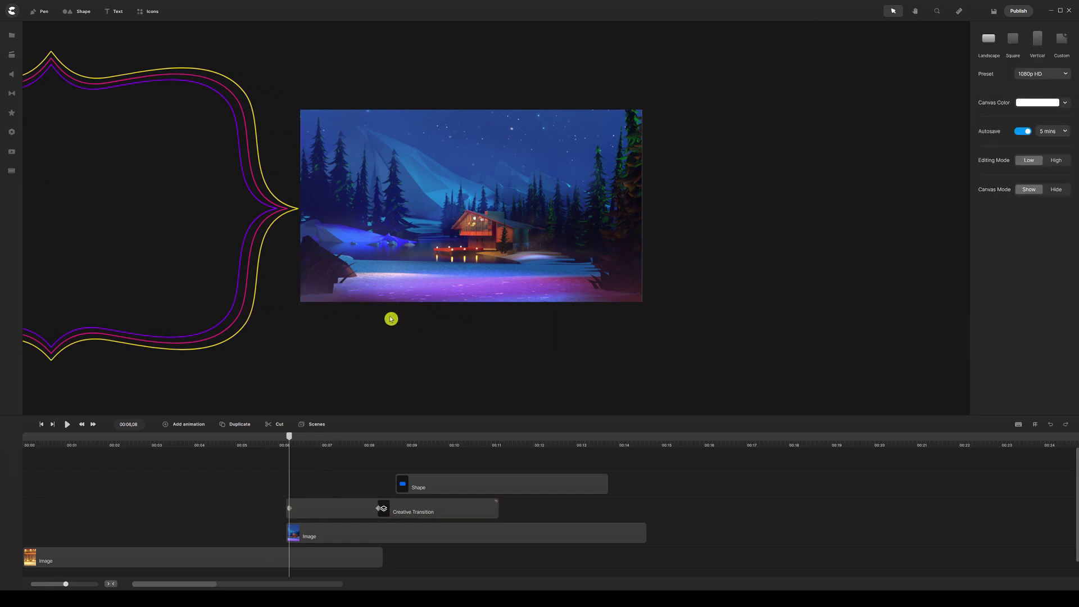
pyautogui.scroll(-3, 579, 190)
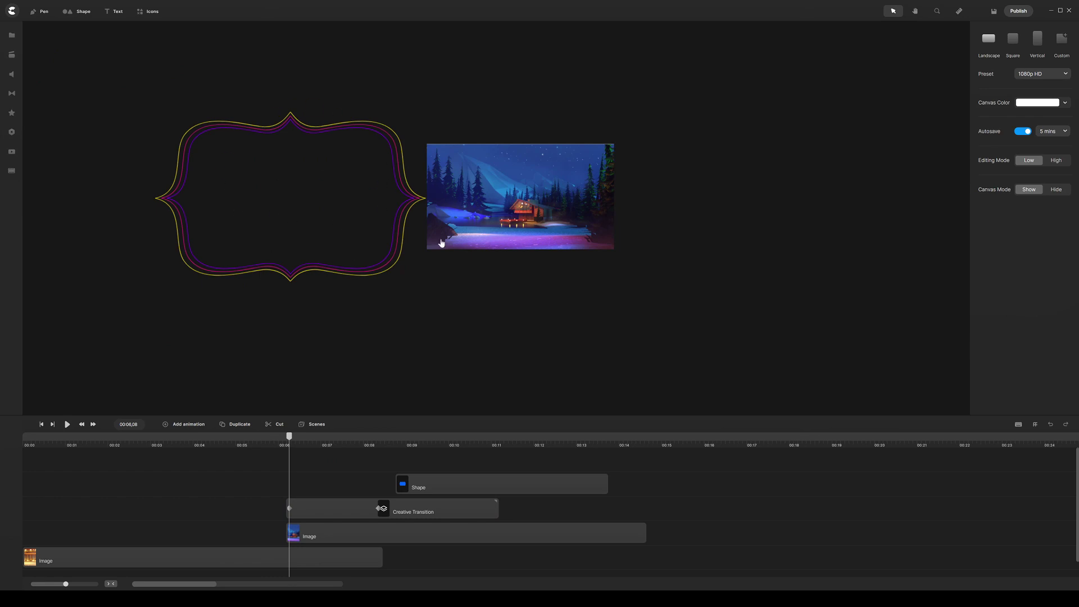
# - Move the blue shape clip earlier on the timeline so it starts together with the Creative Transition group at about 6 seconds
pyautogui.moveTo(352, 386); pyautogui.dragTo(345, 358)
pyautogui.click(438, 487)
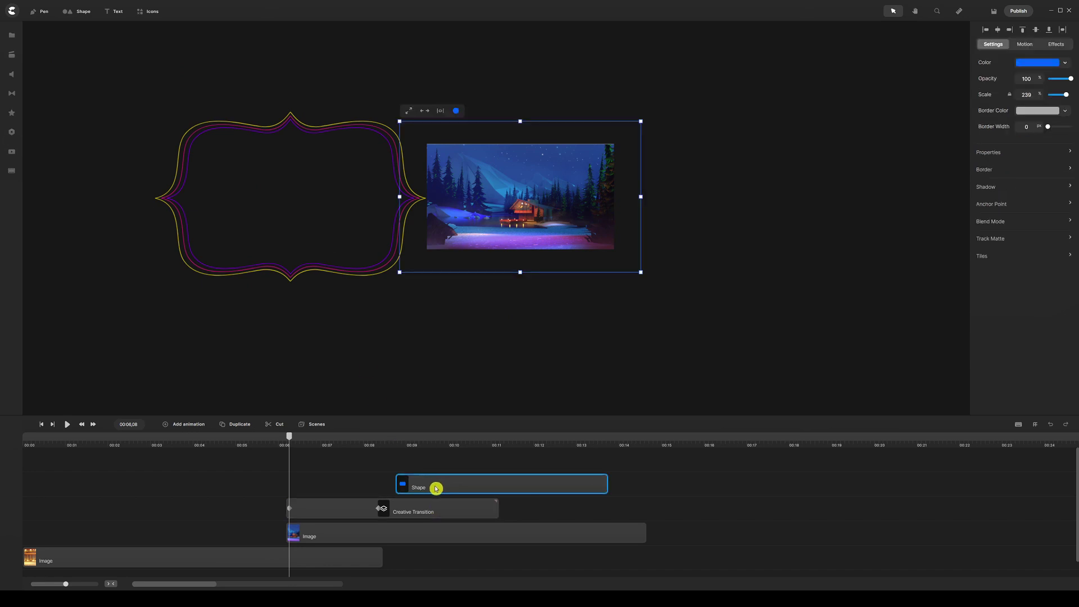
pyautogui.click(380, 508)
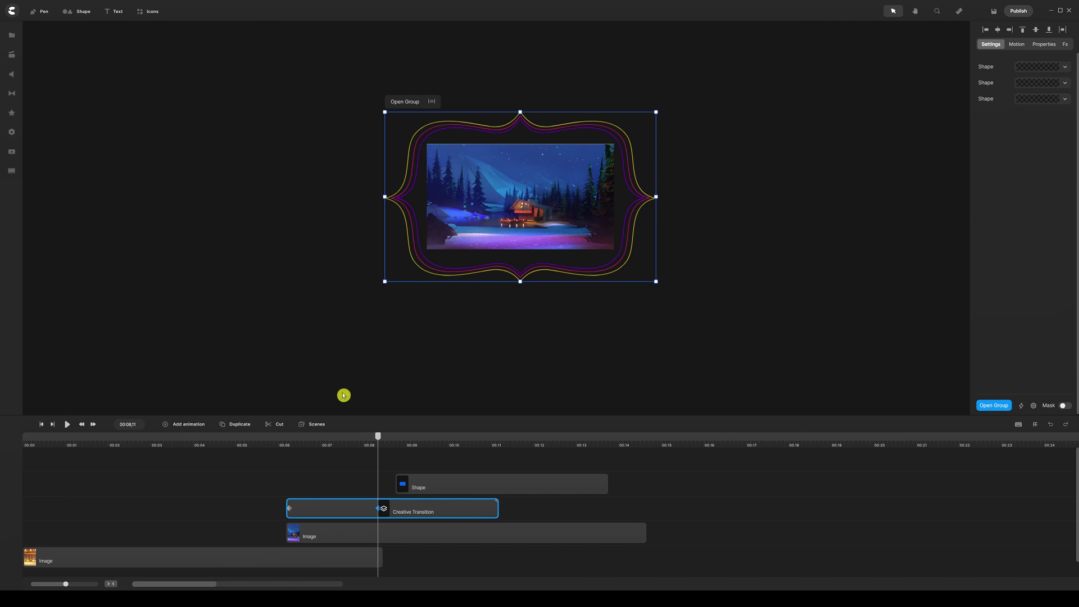
pyautogui.moveTo(463, 488); pyautogui.dragTo(354, 485)
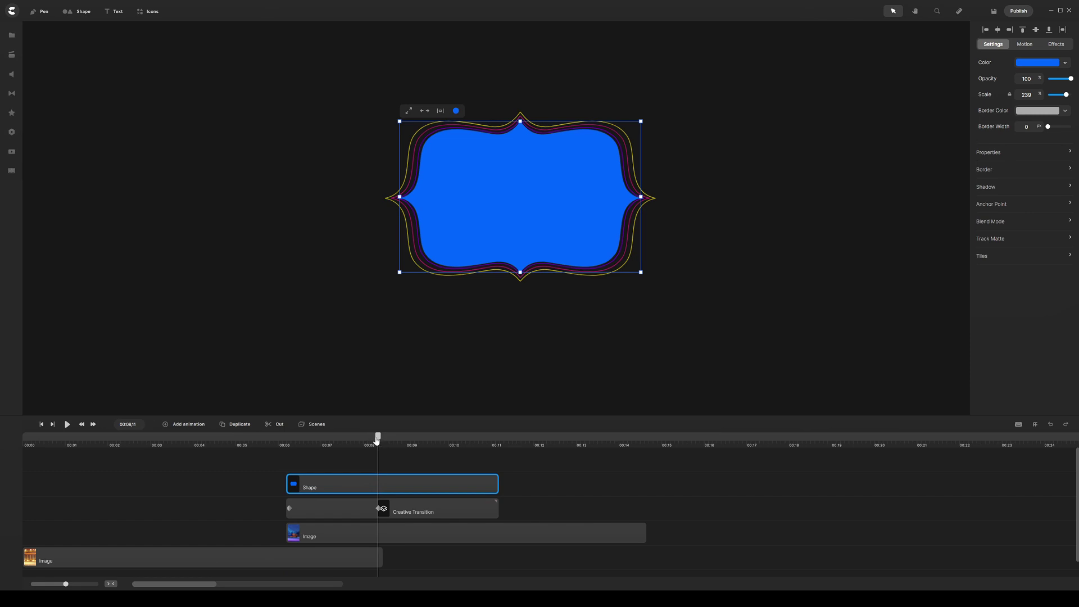
pyautogui.moveTo(376, 440); pyautogui.dragTo(288, 444)
pyautogui.click(317, 517)
pyautogui.click(315, 485)
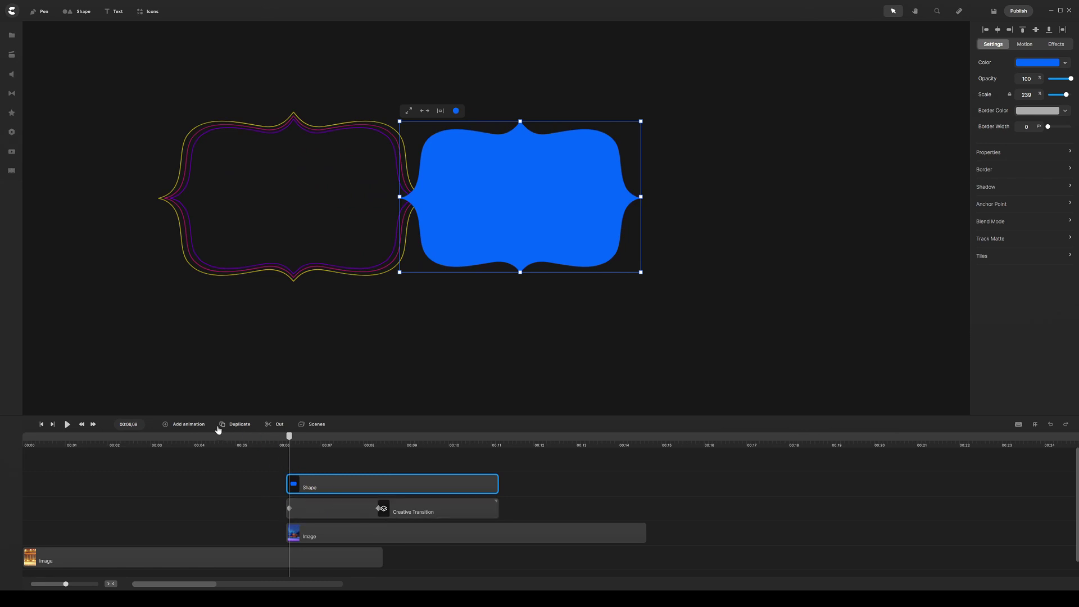
pyautogui.click(187, 426)
pyautogui.click(214, 290)
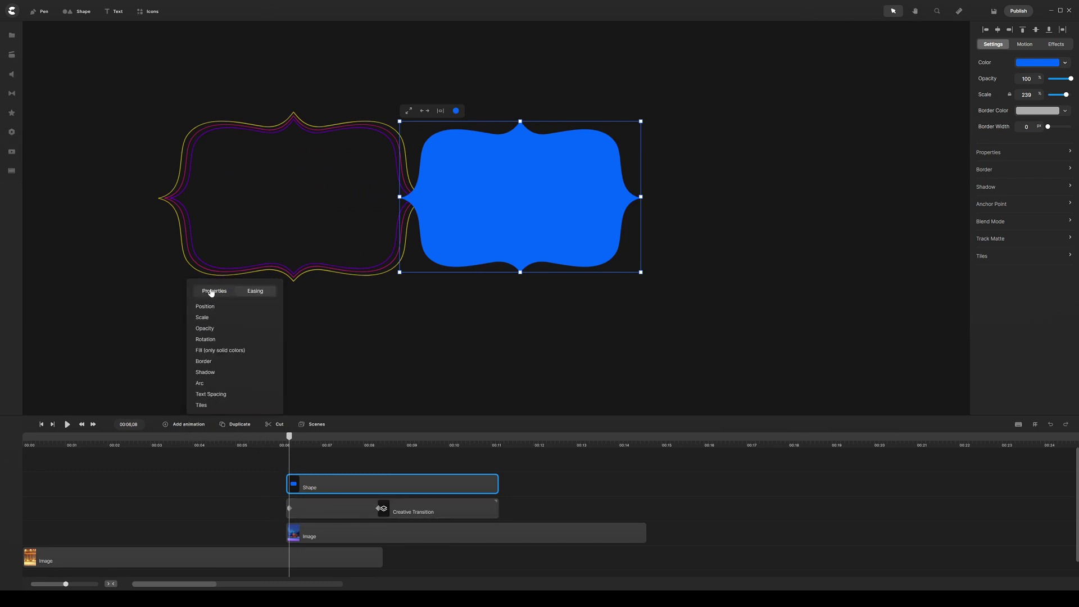
pyautogui.click(212, 307)
pyautogui.click(254, 294)
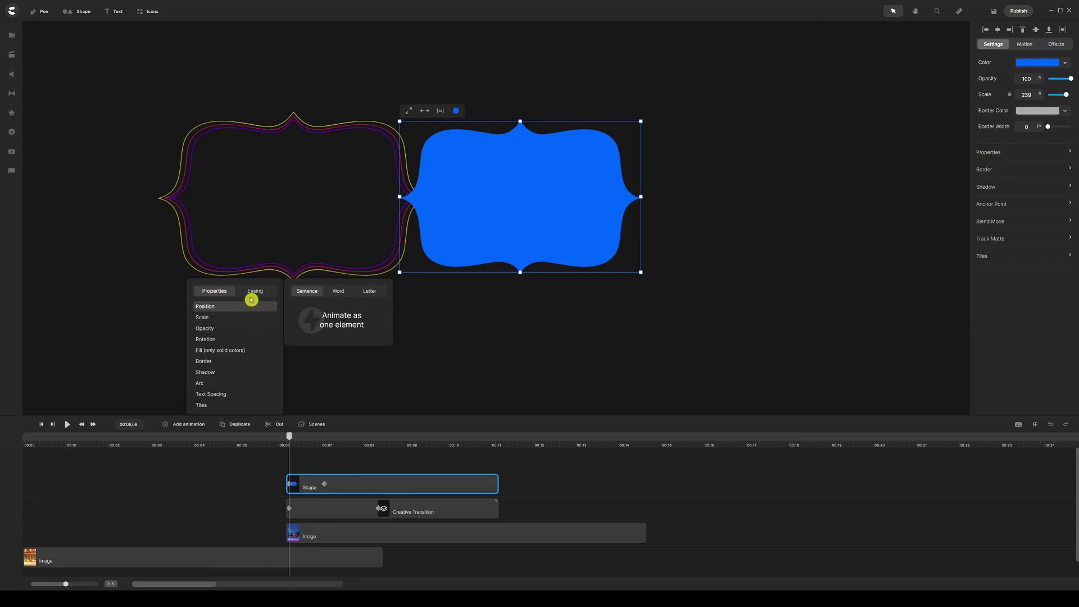
pyautogui.click(247, 499)
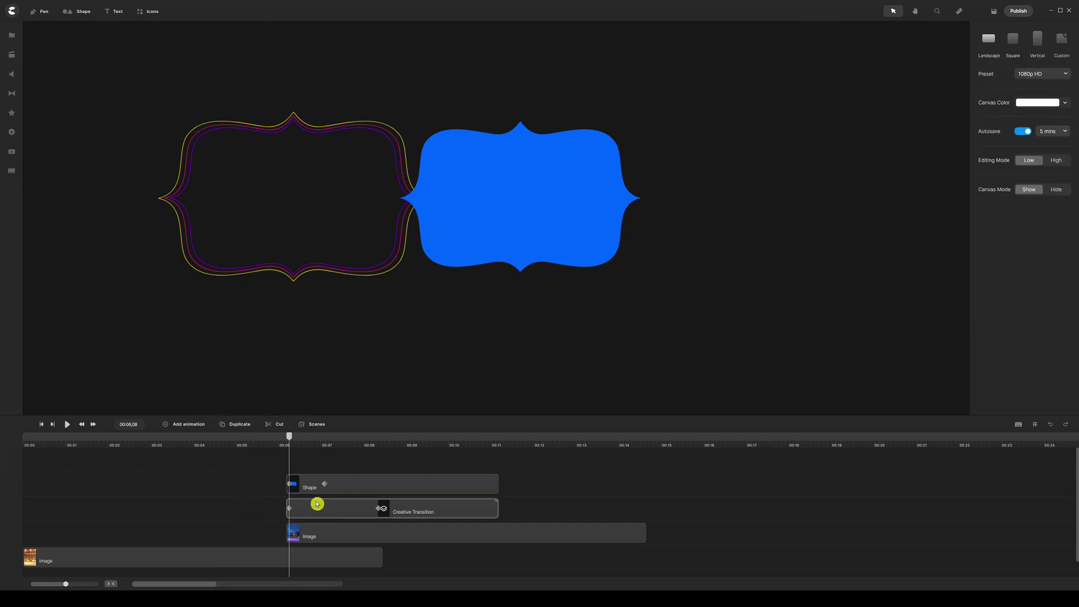
pyautogui.click(322, 483)
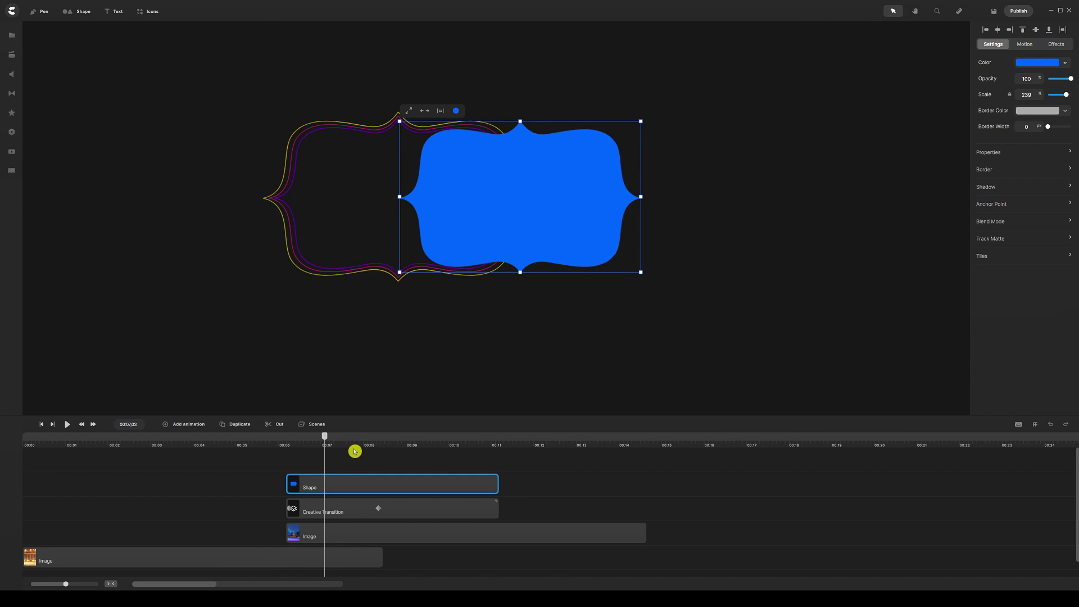
pyautogui.click(350, 490)
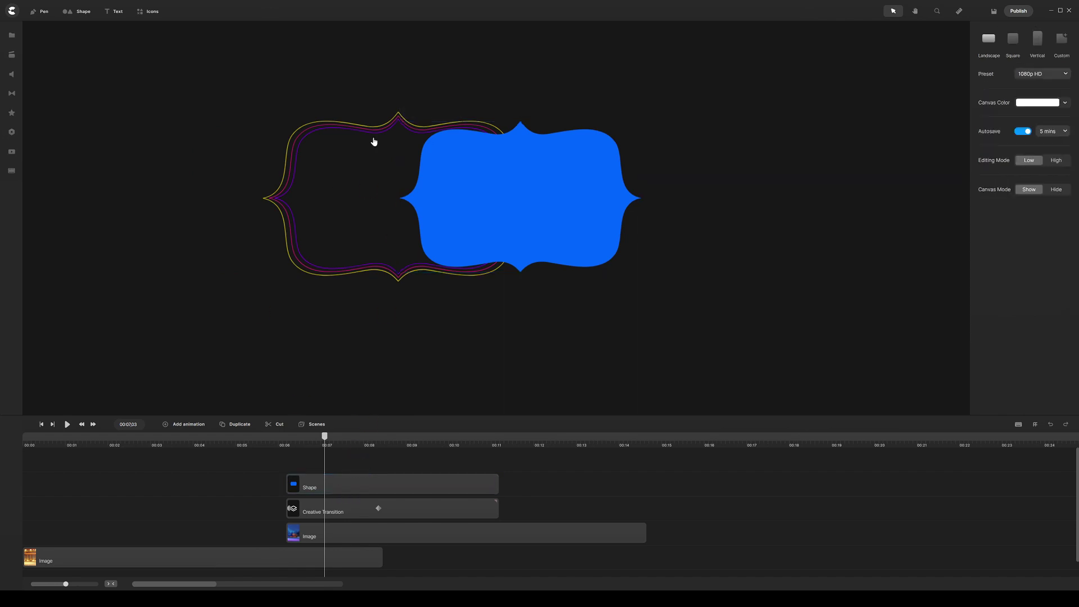
# - Mask the night cabin image with the blue shape and enable Detach Mask for the masked image
pyautogui.moveTo(324, 436); pyautogui.dragTo(287, 444)
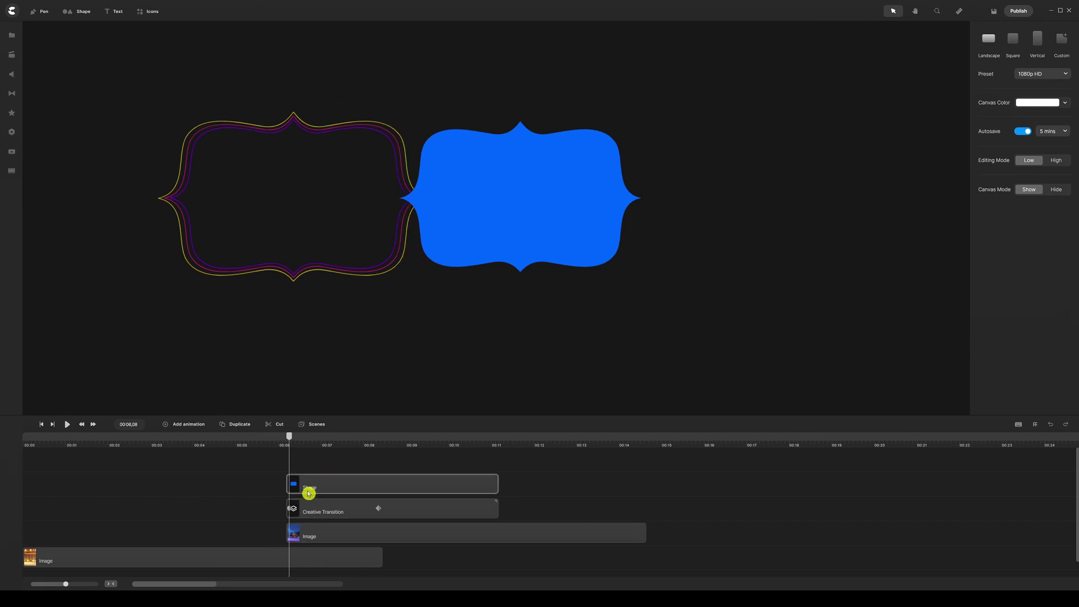
pyautogui.click(329, 540)
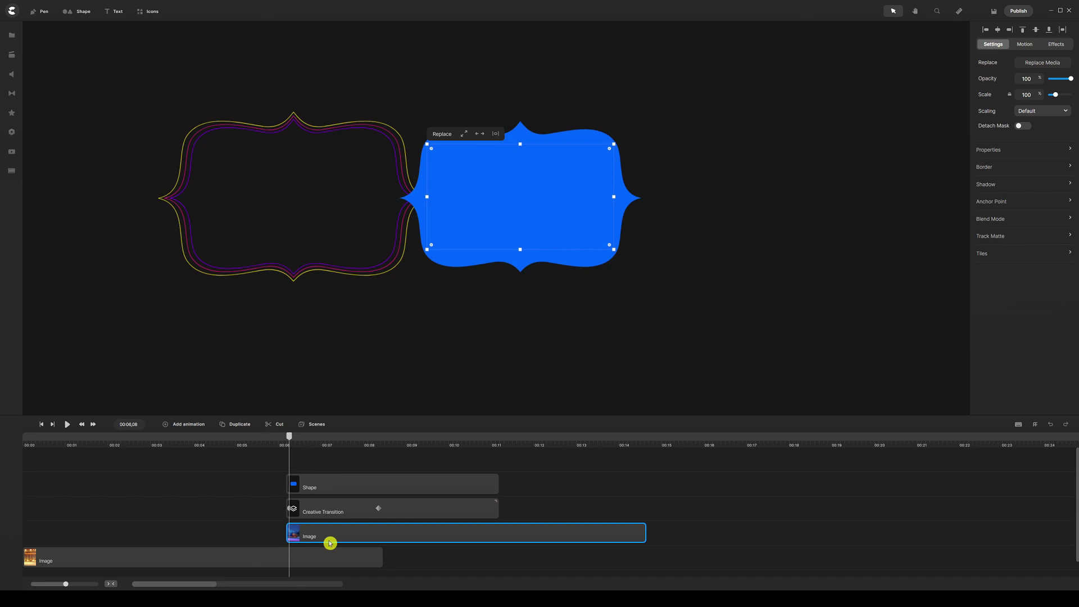
pyautogui.keyDown('shift'); pyautogui.click(327, 487); pyautogui.keyUp('shift')
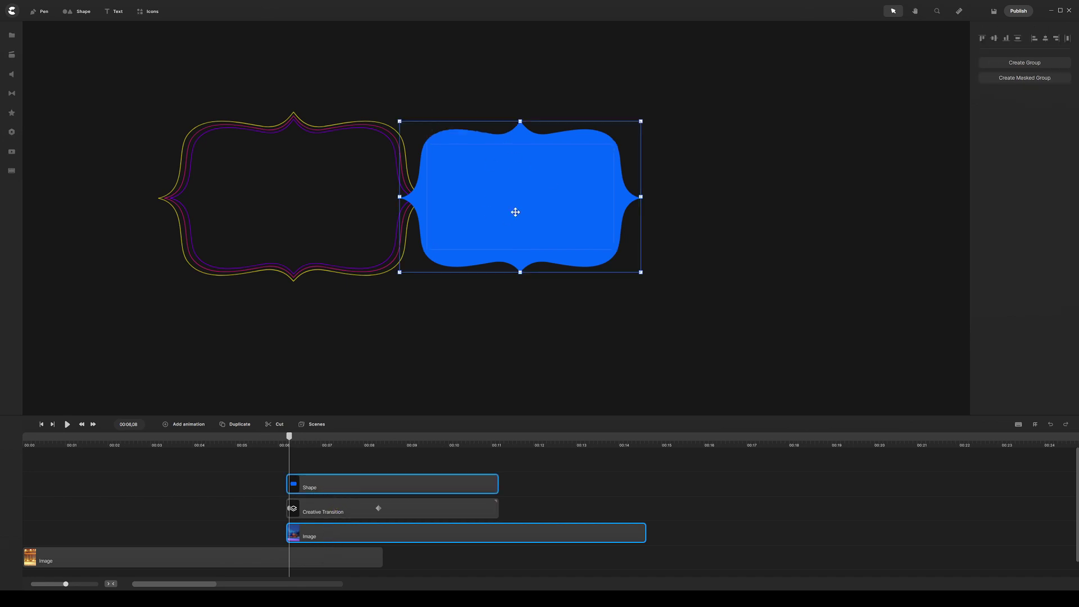
pyautogui.rightClick(337, 535)
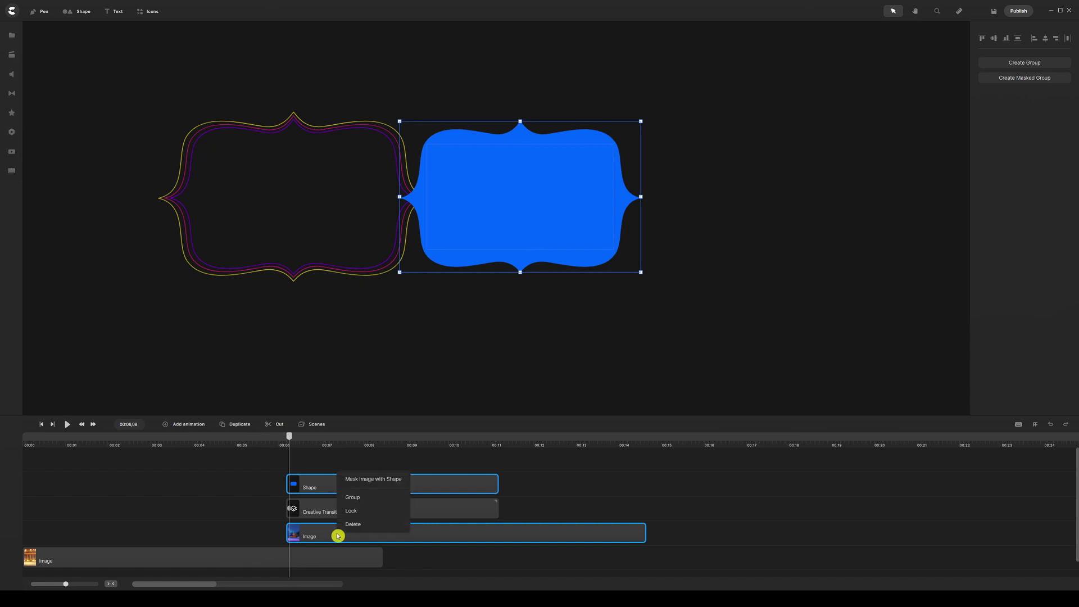
pyautogui.click(363, 481)
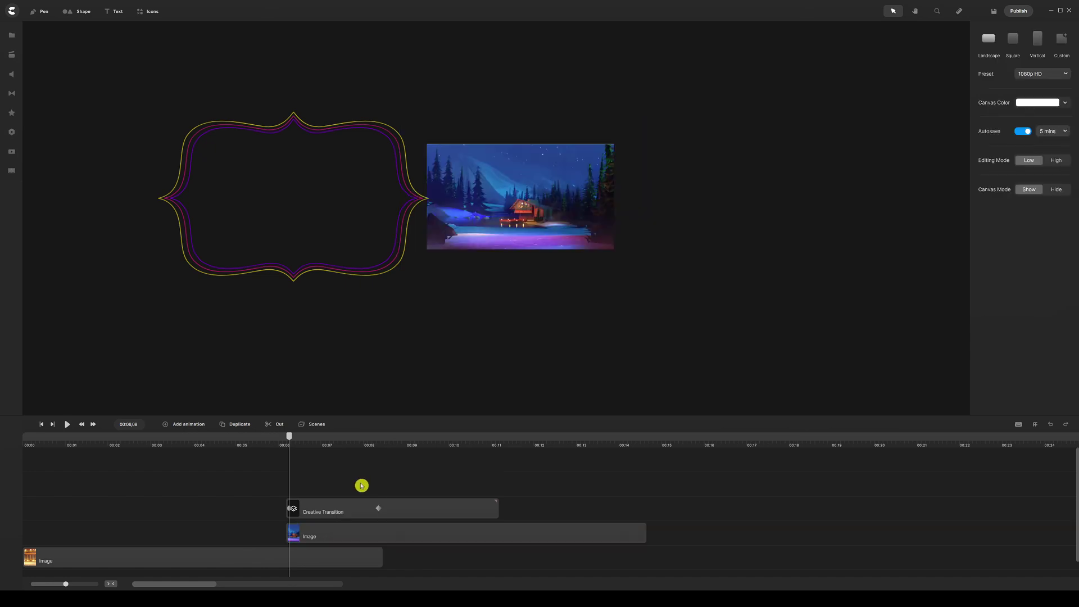
pyautogui.click(370, 534)
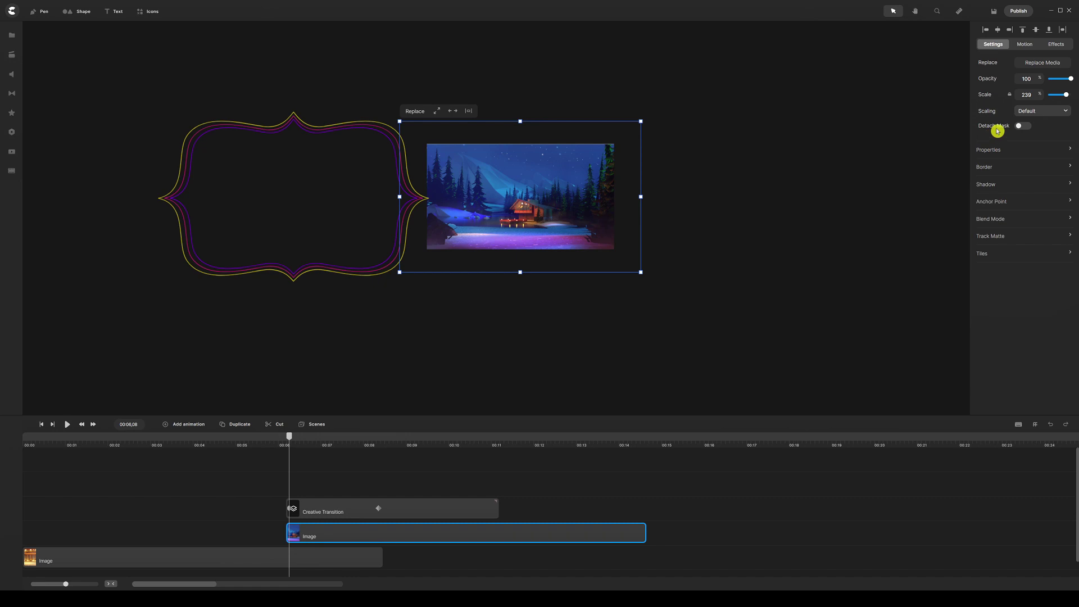
pyautogui.click(1021, 125)
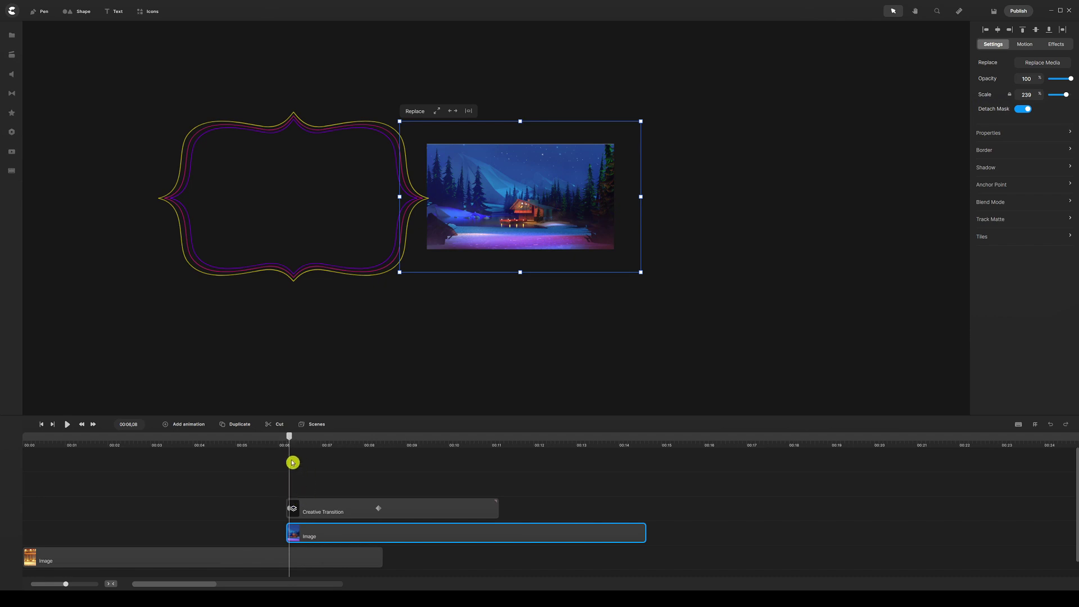
# - Add a Position animation to the masked night image with Slow Mo easing of the Out type
pyautogui.click(289, 518)
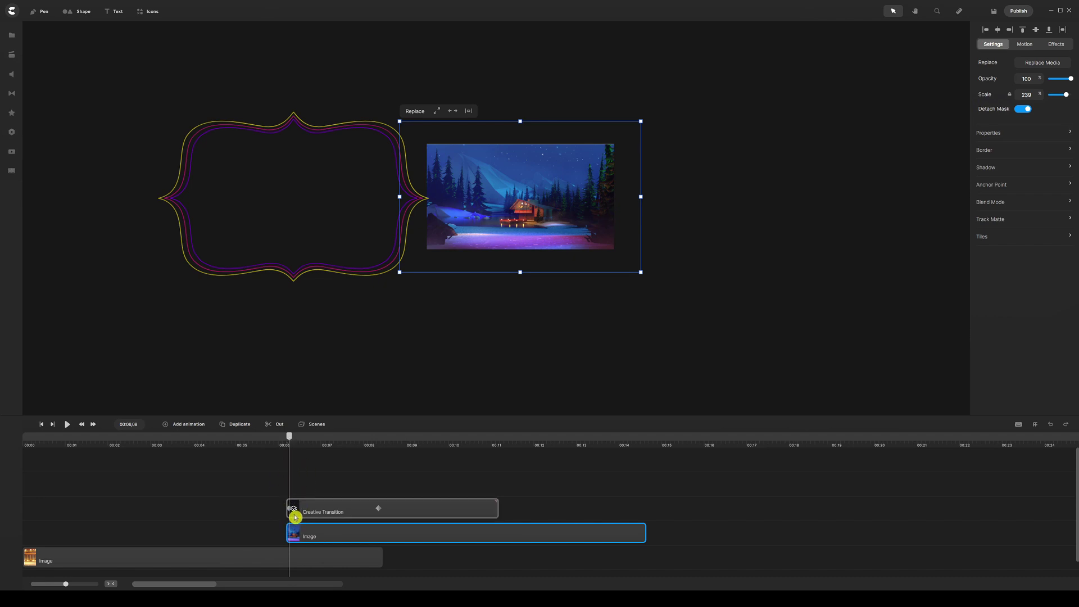
pyautogui.click(211, 425)
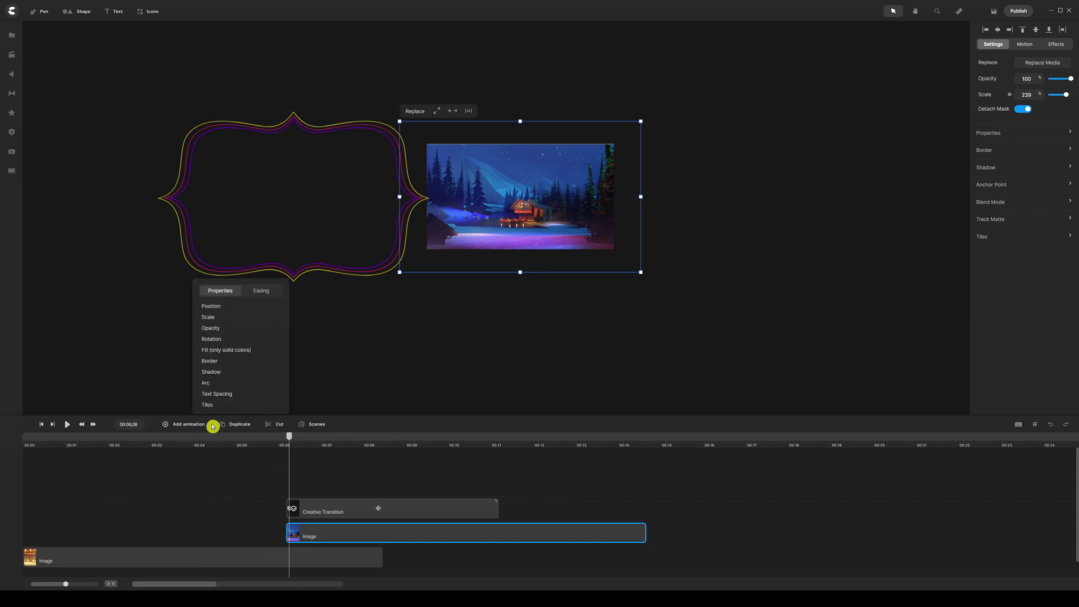
pyautogui.click(213, 307)
pyautogui.click(261, 291)
pyautogui.click(262, 356)
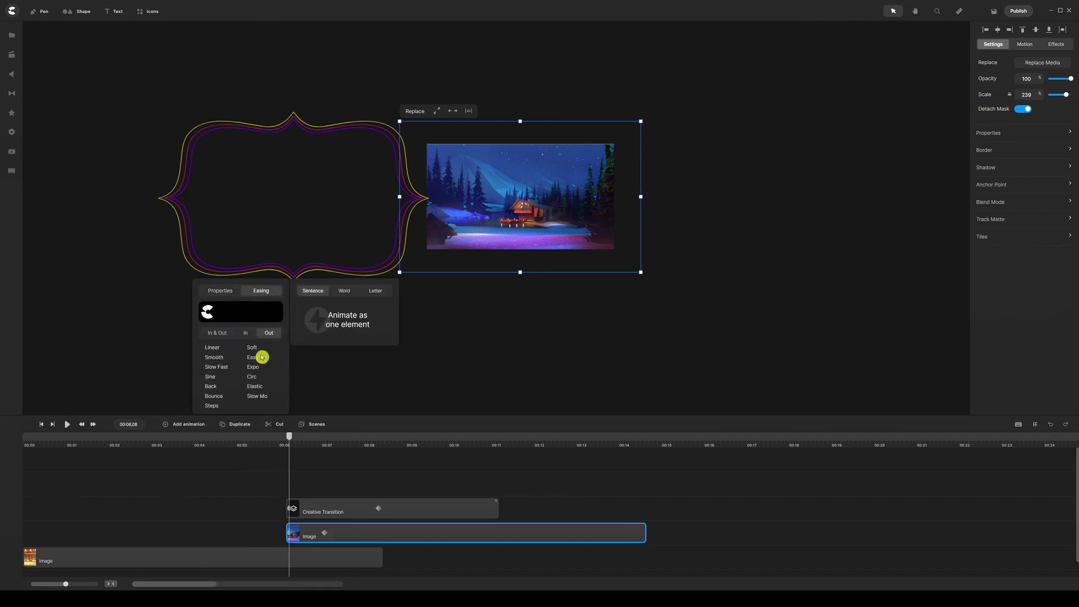
pyautogui.click(259, 396)
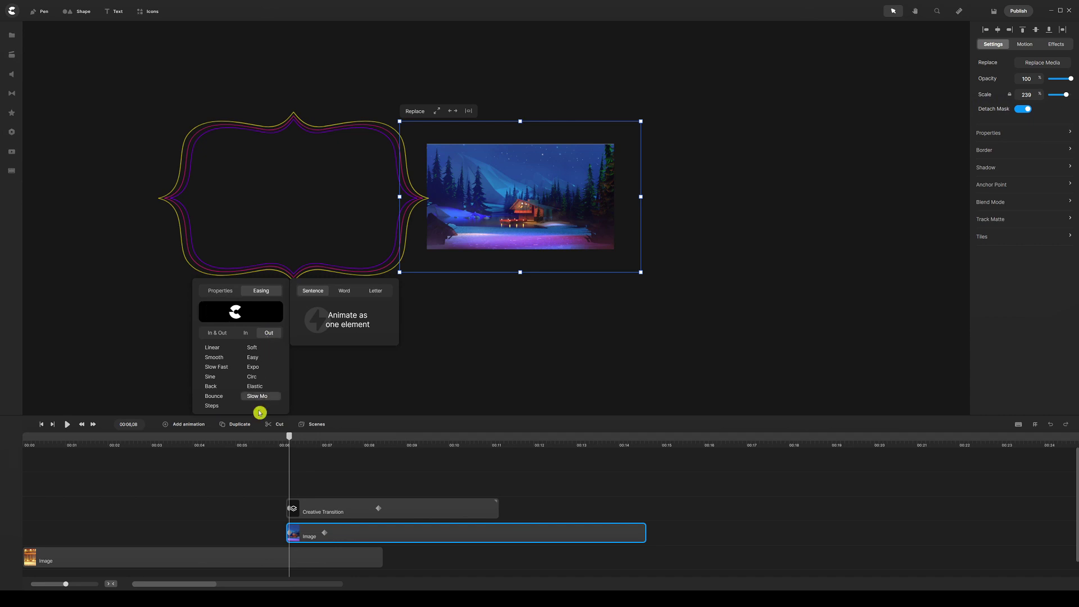
pyautogui.click(268, 483)
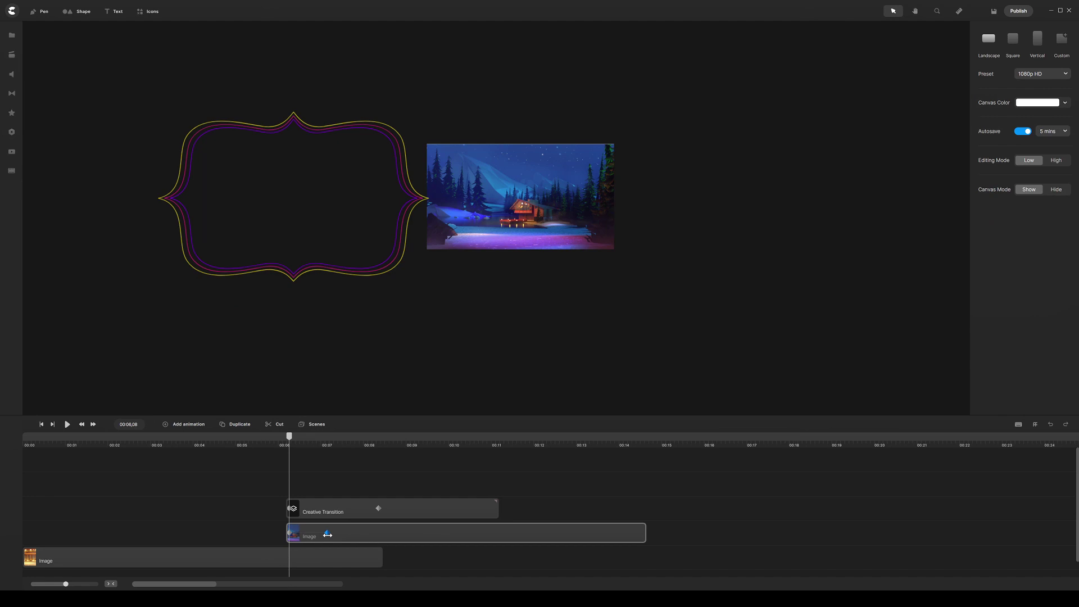
# - Lengthen the masked image's position animation so its end keyframe lines up with the group's at about 8 seconds
pyautogui.click(379, 533)
pyautogui.click(379, 530)
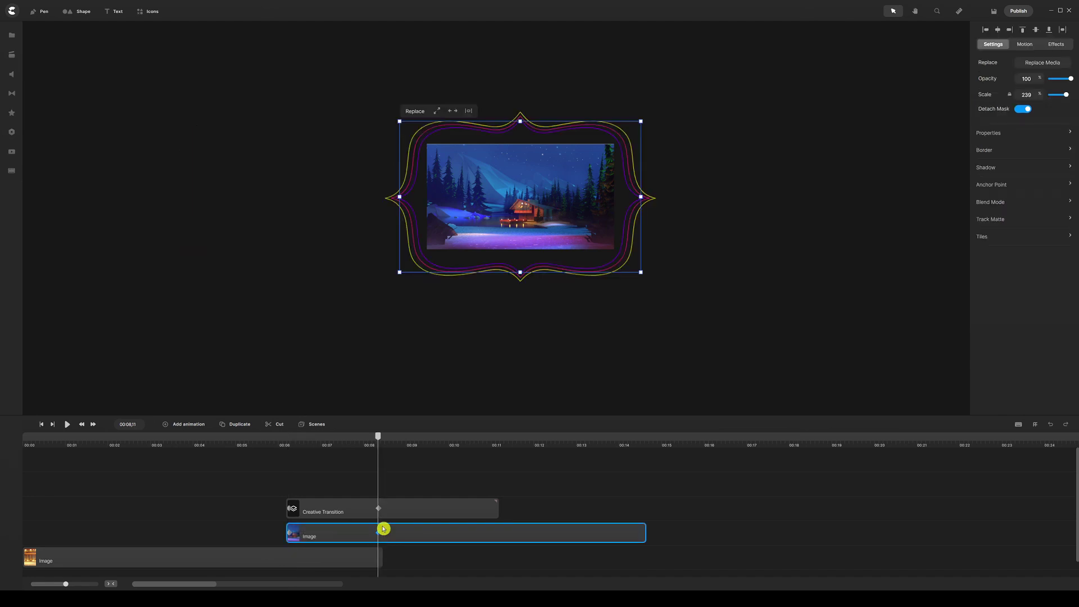
pyautogui.click(387, 521)
# - At the masked image's start keyframe, move the mask off the left side of the canvas into the outlined frame, and check the end keyframe
pyautogui.click(290, 534)
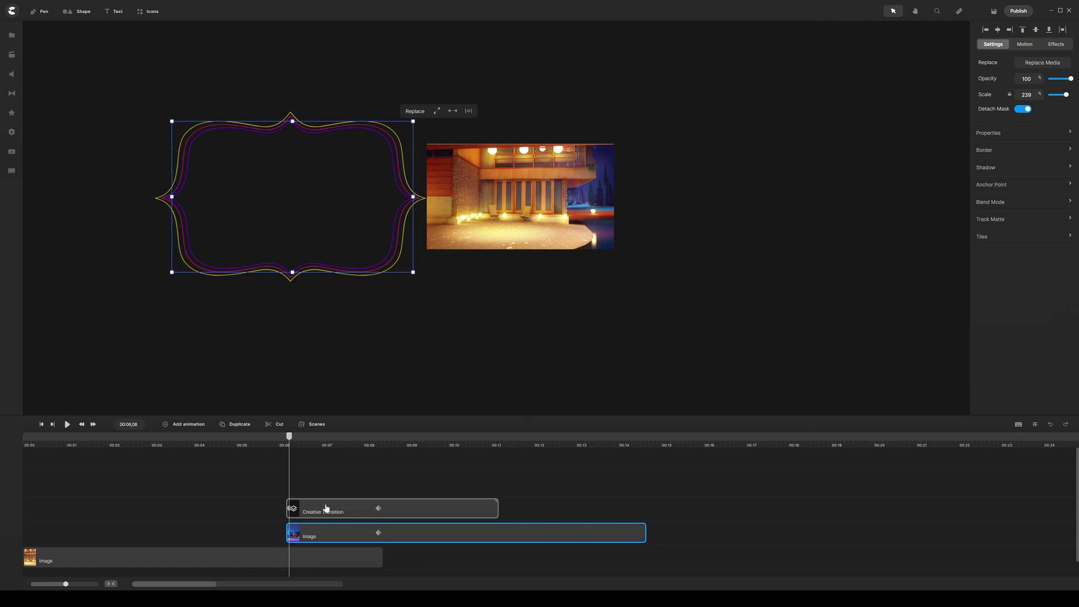
pyautogui.click(378, 534)
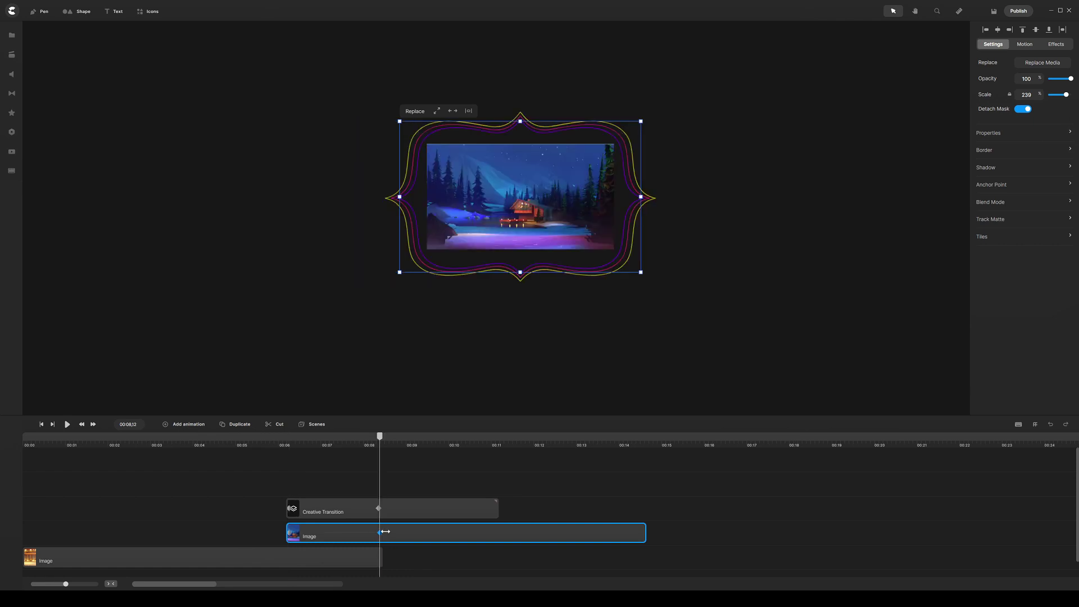
pyautogui.click(538, 331)
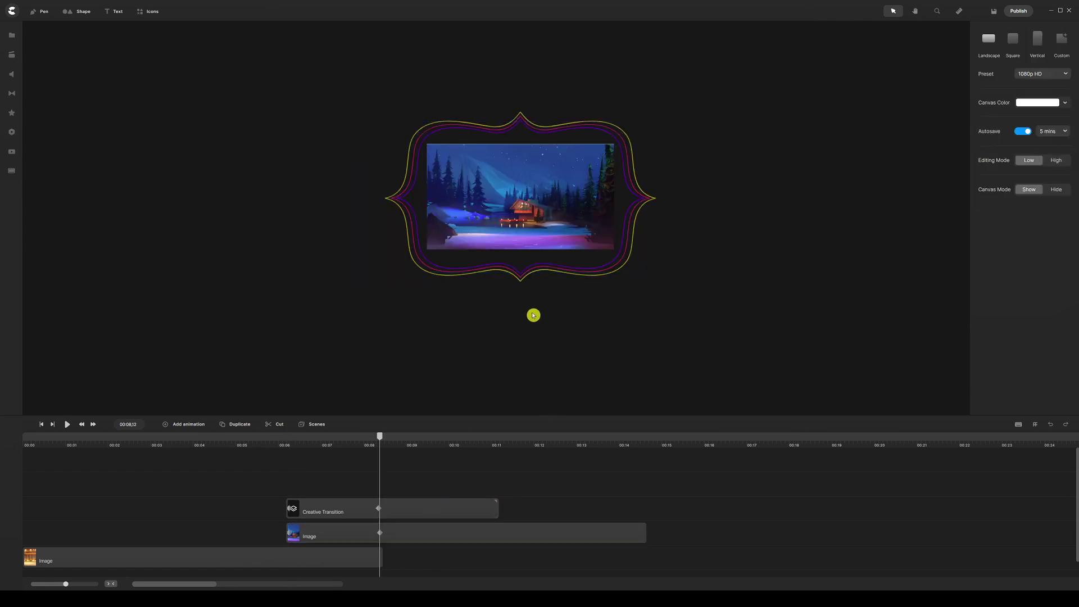
# - Set Canvas Mode to Hide, fit the canvas in view, and play the transition from about 5 seconds
pyautogui.click(1056, 189)
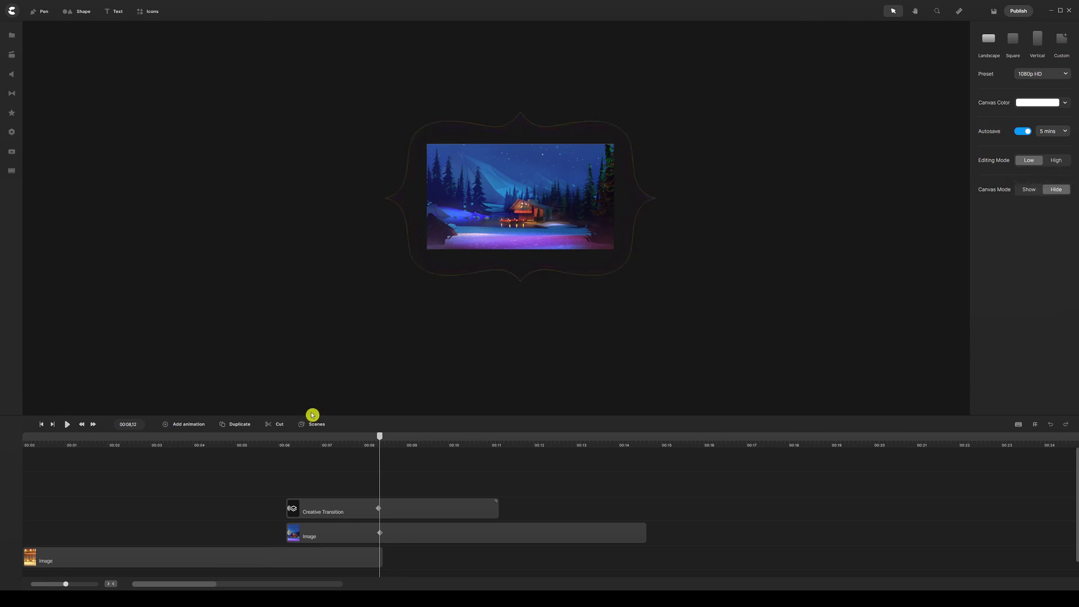
pyautogui.hotkey('ctrl', '0')
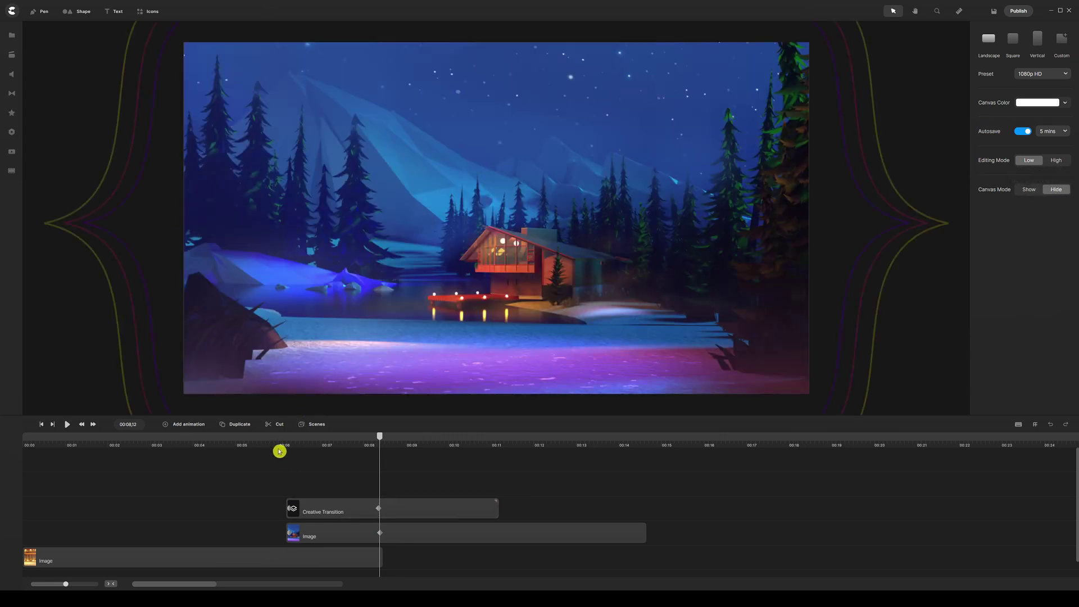
pyautogui.click(255, 443)
pyautogui.press('space')
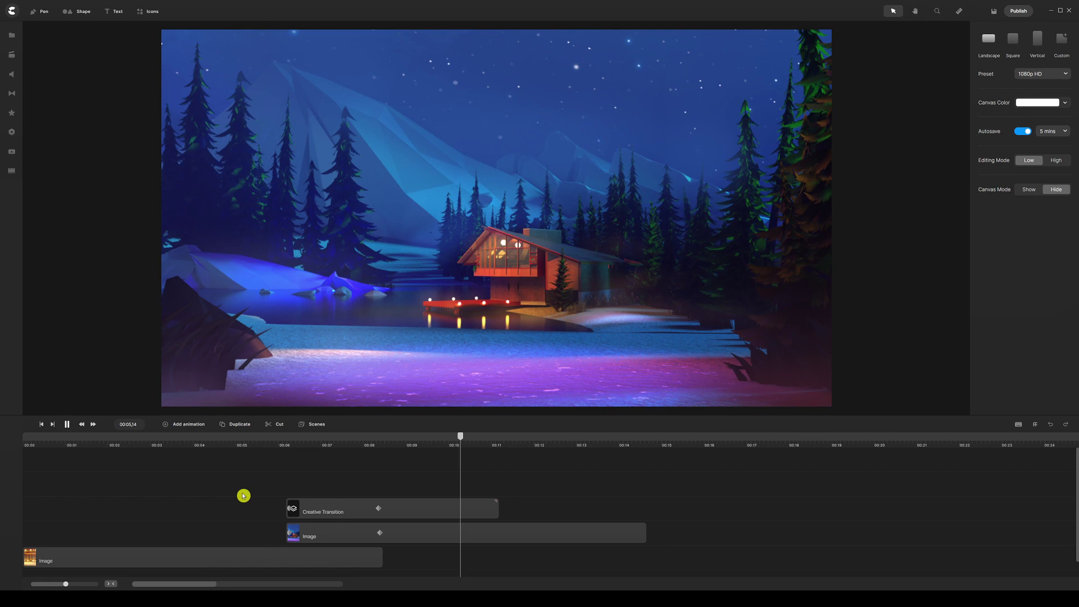
pyautogui.press('space')
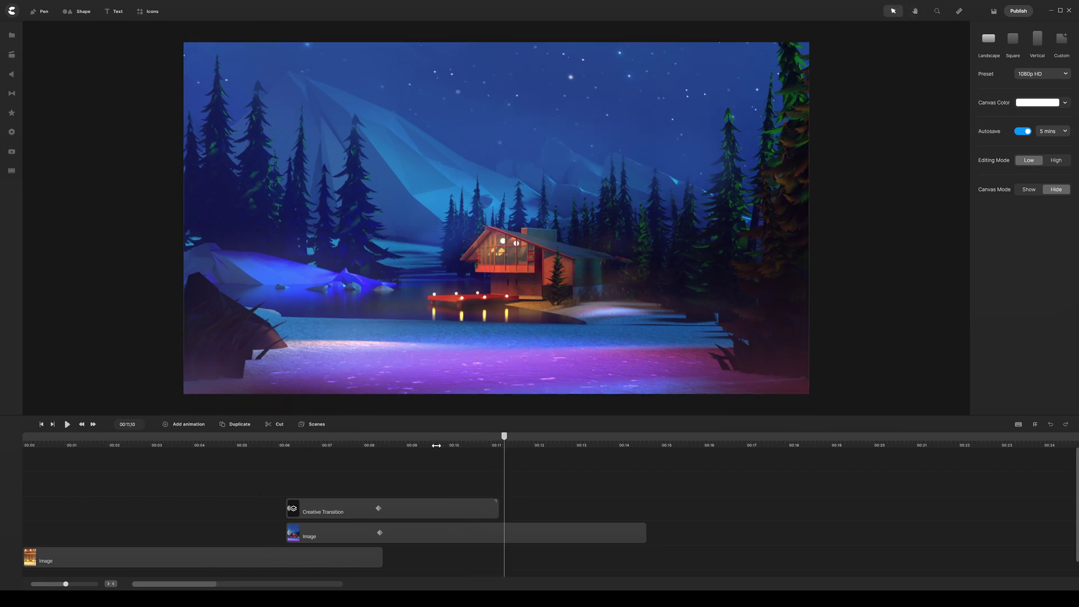
# - Insert the warmly lit house exterior from the 3D backgrounds at about 15 seconds and scale it to fill the canvas
pyautogui.scroll(-3, 410, 445)
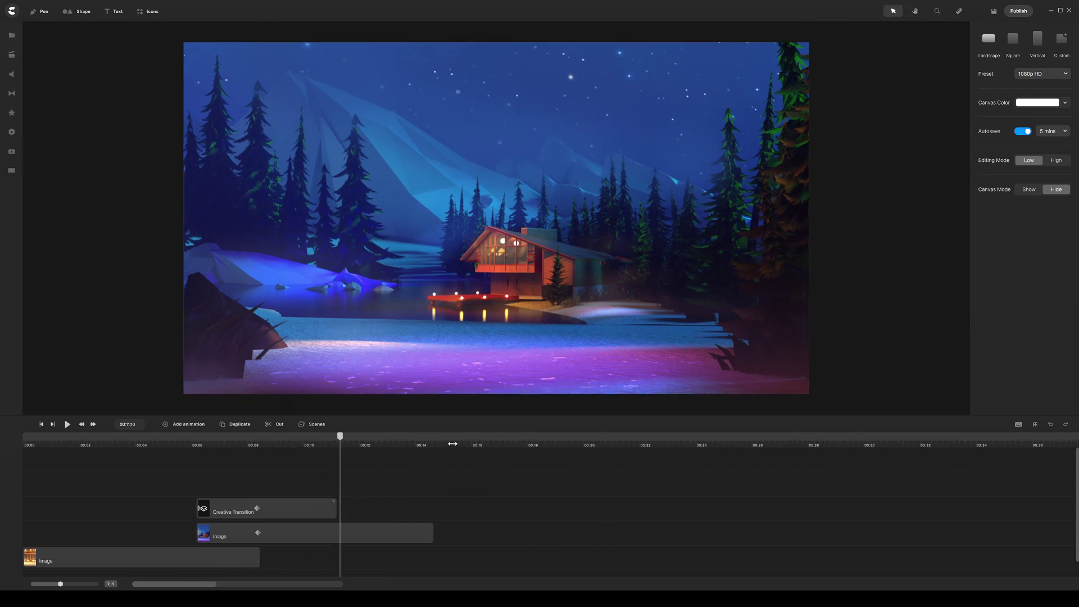
pyautogui.click(452, 443)
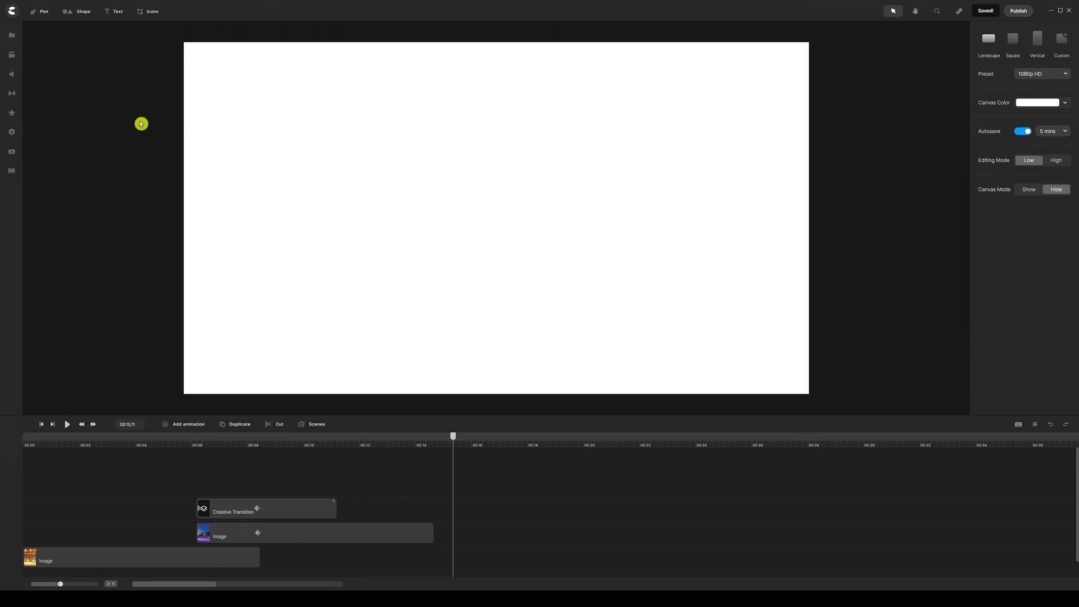
pyautogui.click(12, 54)
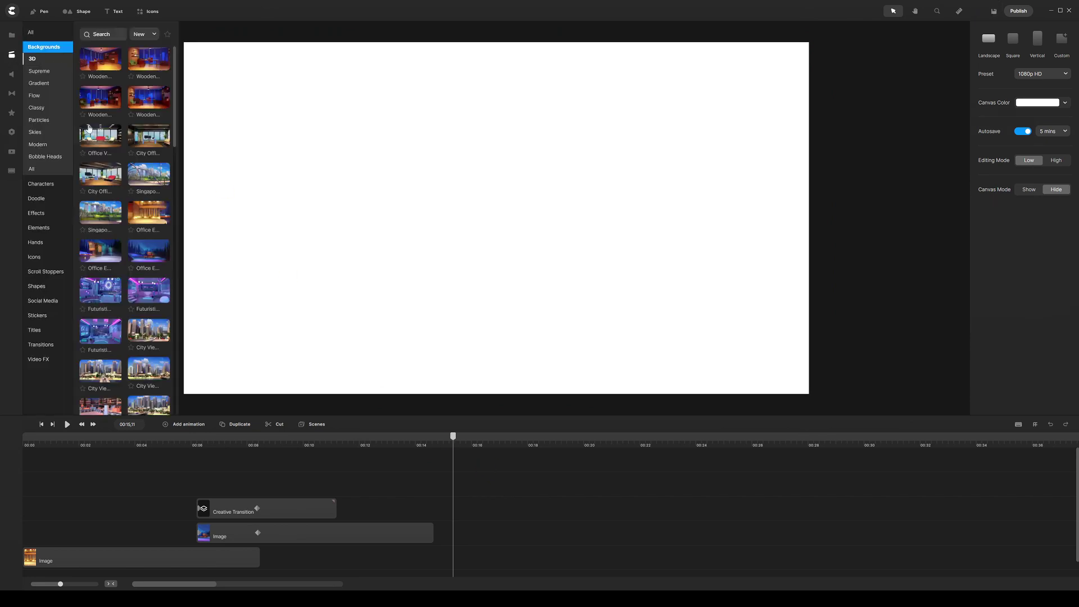
pyautogui.scroll(-1, 124, 159)
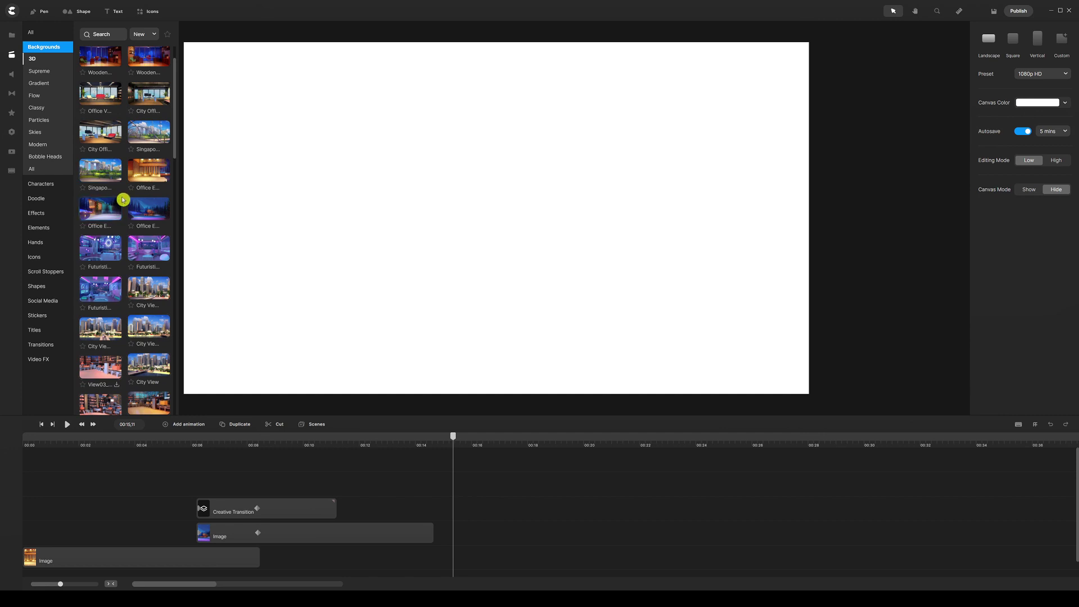
pyautogui.moveTo(146, 174); pyautogui.dragTo(271, 141)
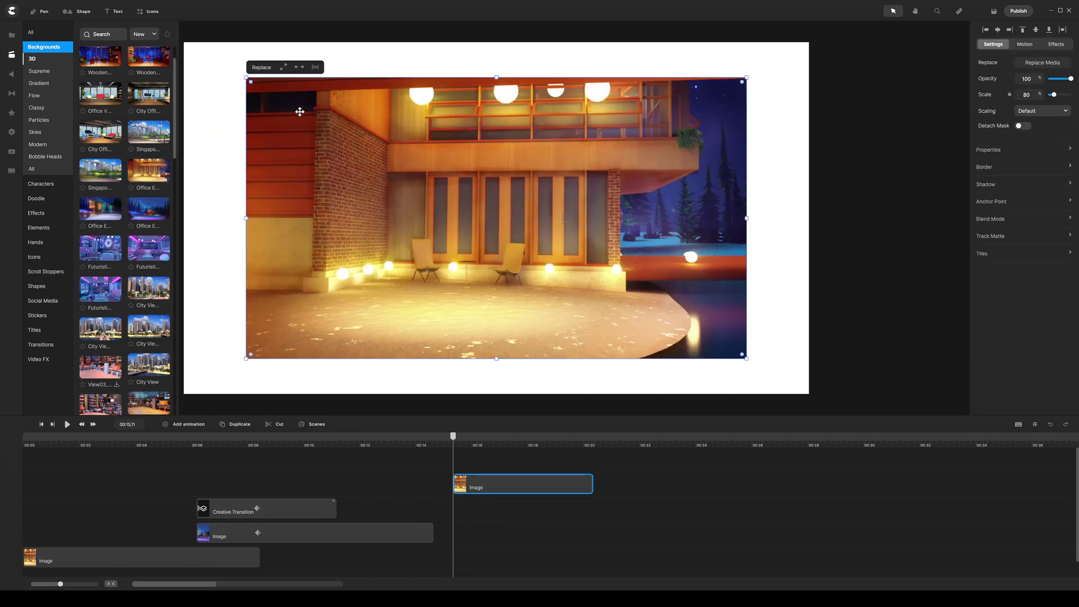
pyautogui.click(284, 68)
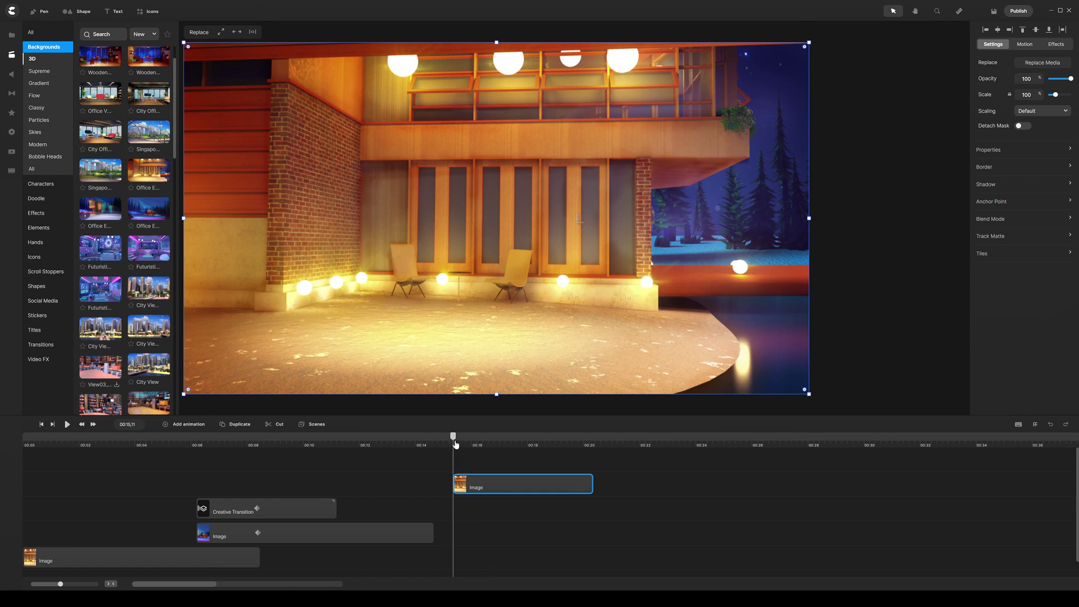
# - Extend the house exterior clip to about 21.5 seconds and insert the night lake cabin background at about 20 seconds, scaled to fill the canvas
pyautogui.moveTo(592, 484); pyautogui.dragTo(632, 484)
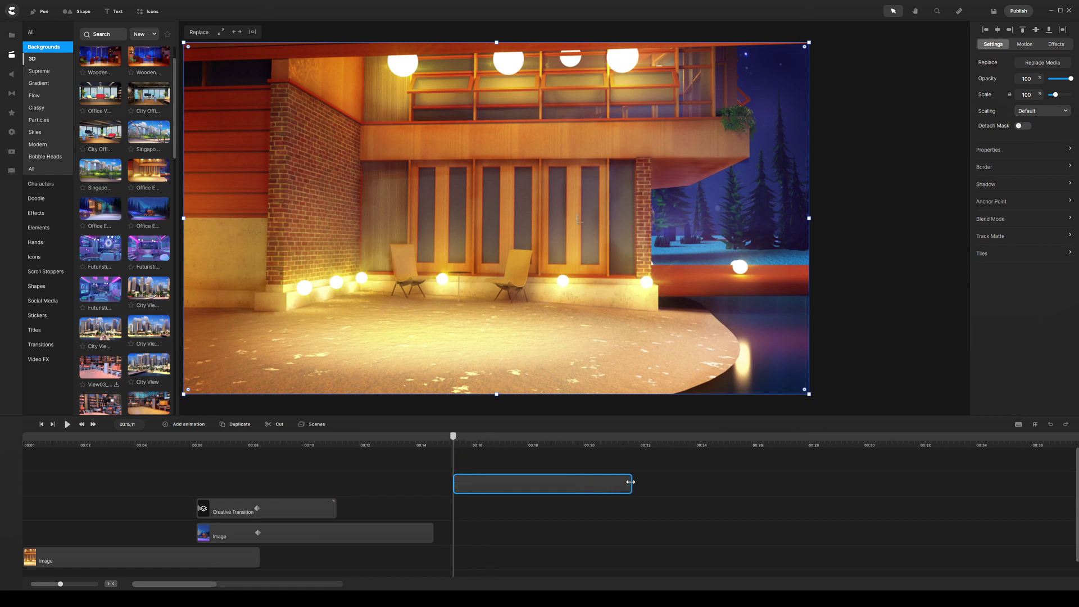
pyautogui.moveTo(456, 443); pyautogui.dragTo(586, 438)
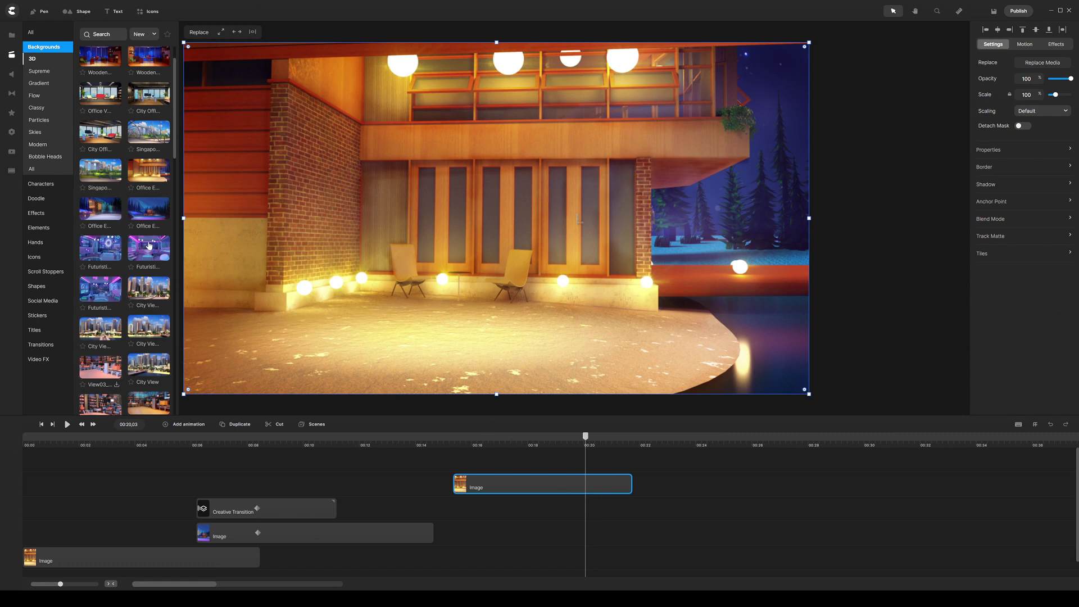
pyautogui.moveTo(147, 207); pyautogui.dragTo(474, 216)
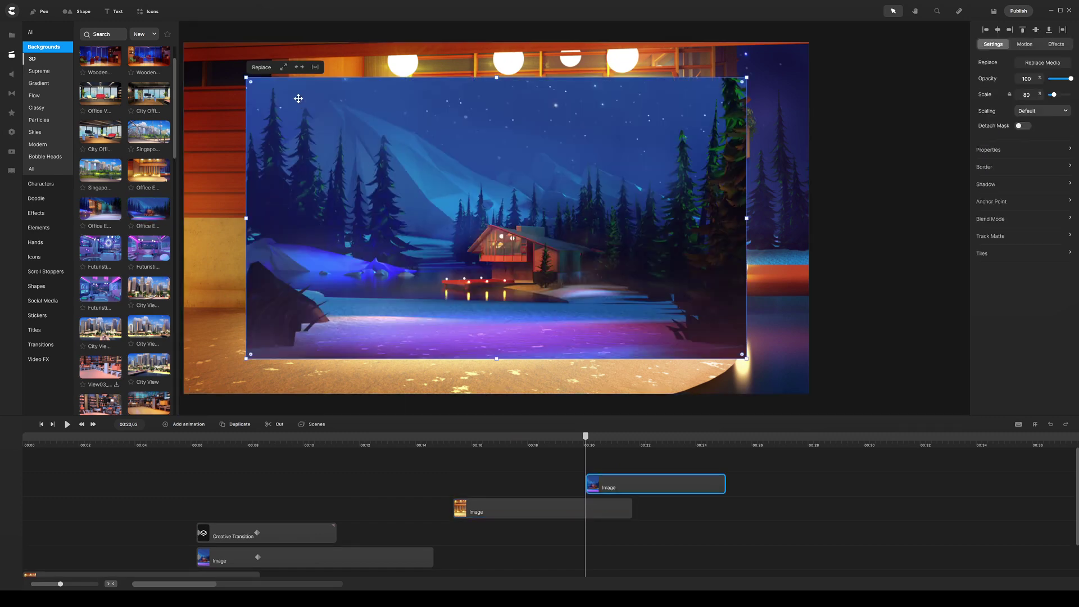
pyautogui.click(285, 67)
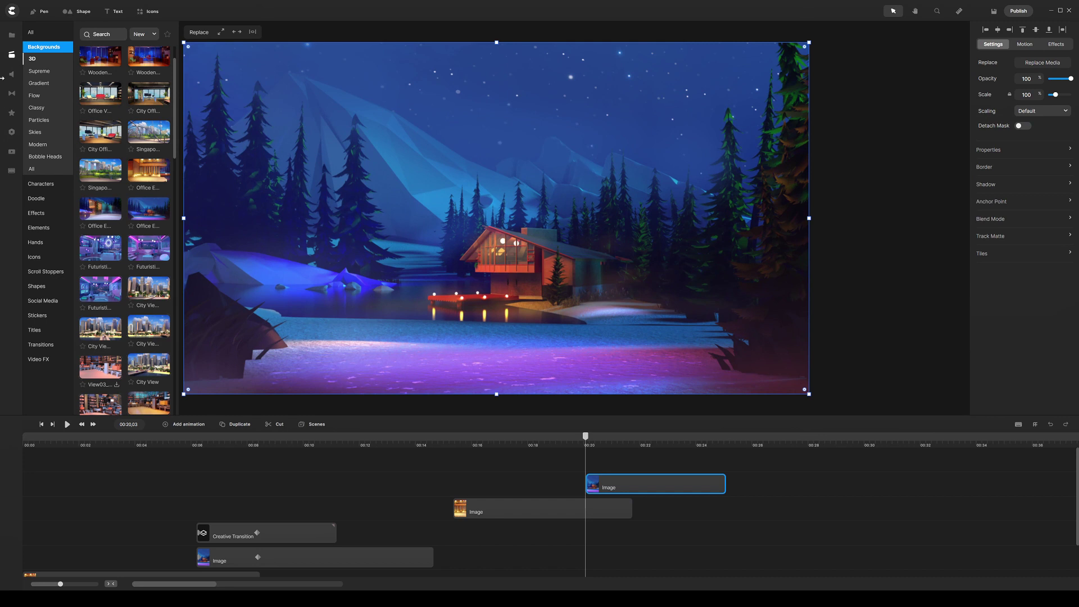
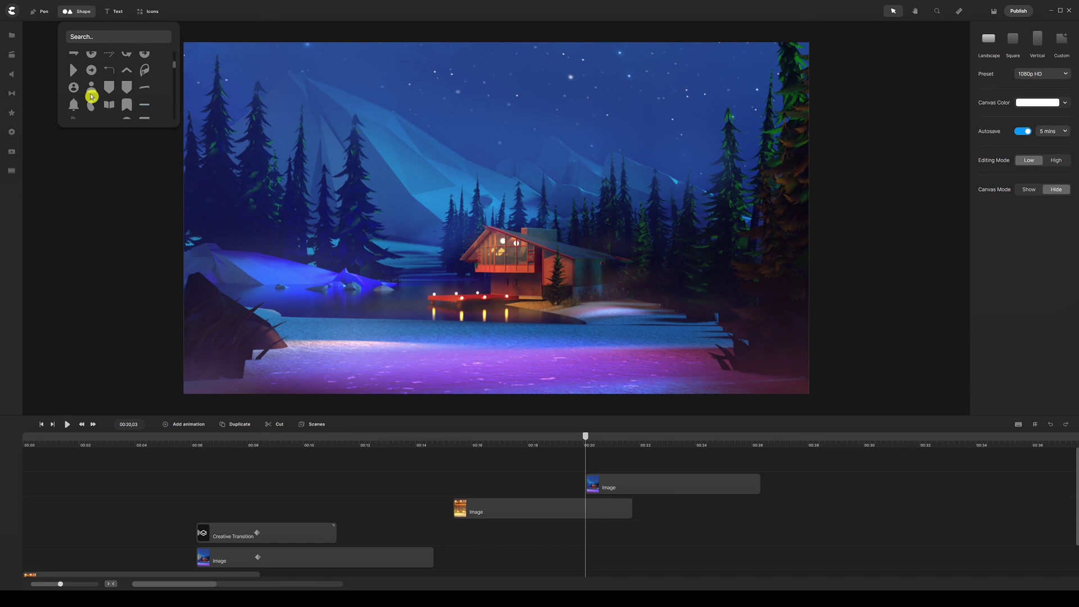
# - Insert the pointed shield shape at about 20 seconds and rotate it 90 degrees so its tip points right
pyautogui.scroll(-2, 123, 94)
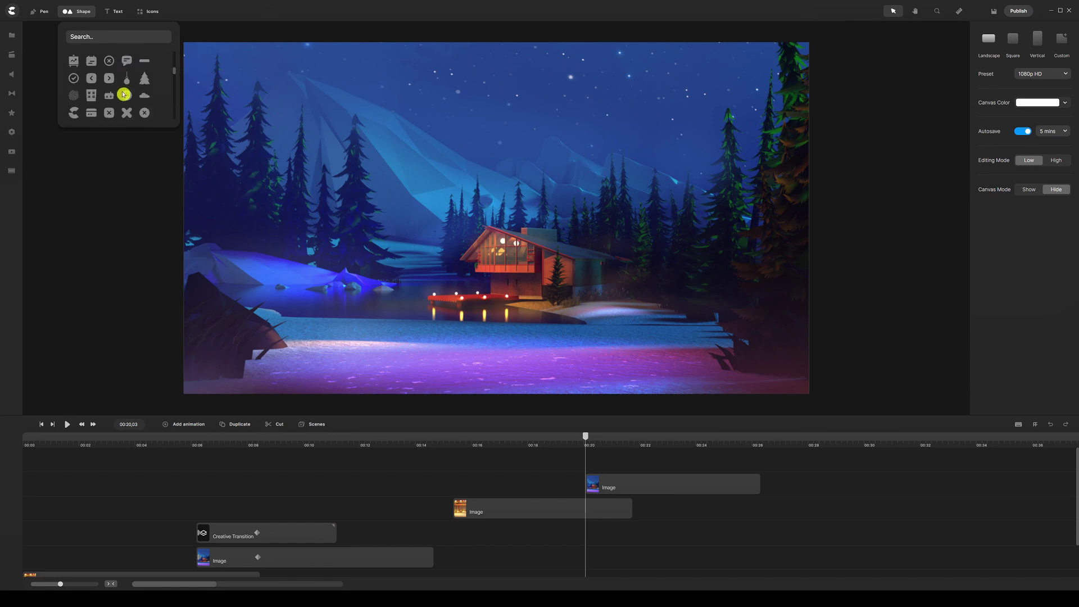
pyautogui.scroll(-1, 123, 94)
pyautogui.scroll(-5, 125, 92)
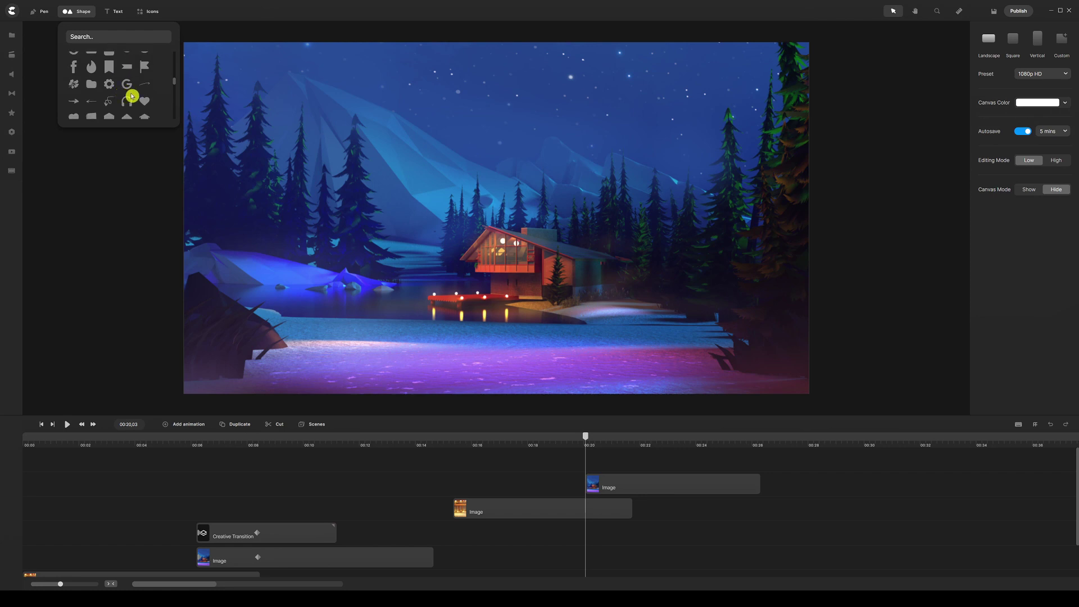
pyautogui.scroll(3, 143, 101)
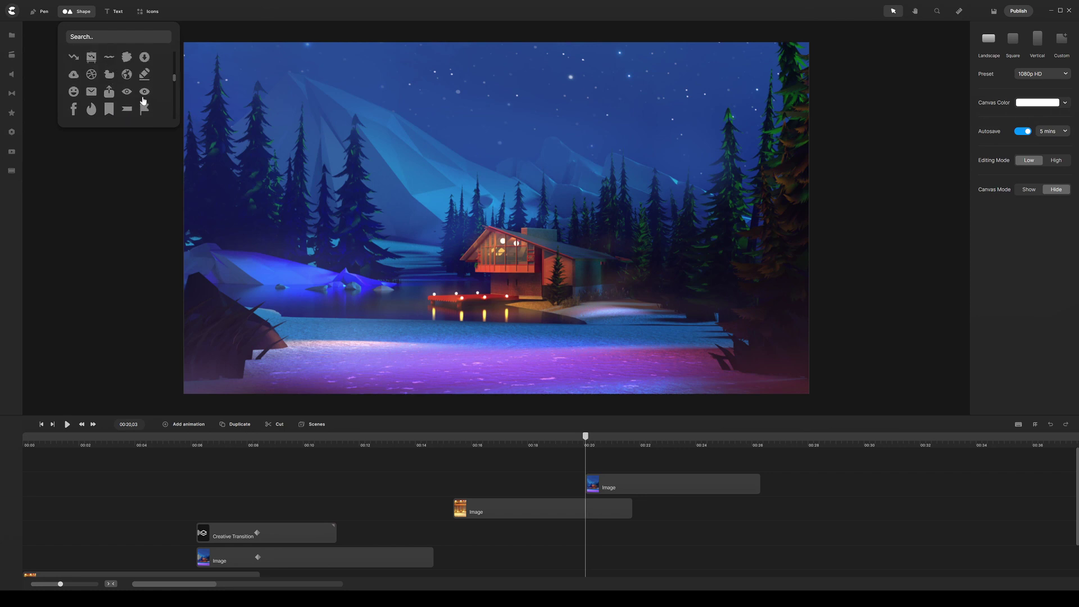
pyautogui.scroll(5, 144, 101)
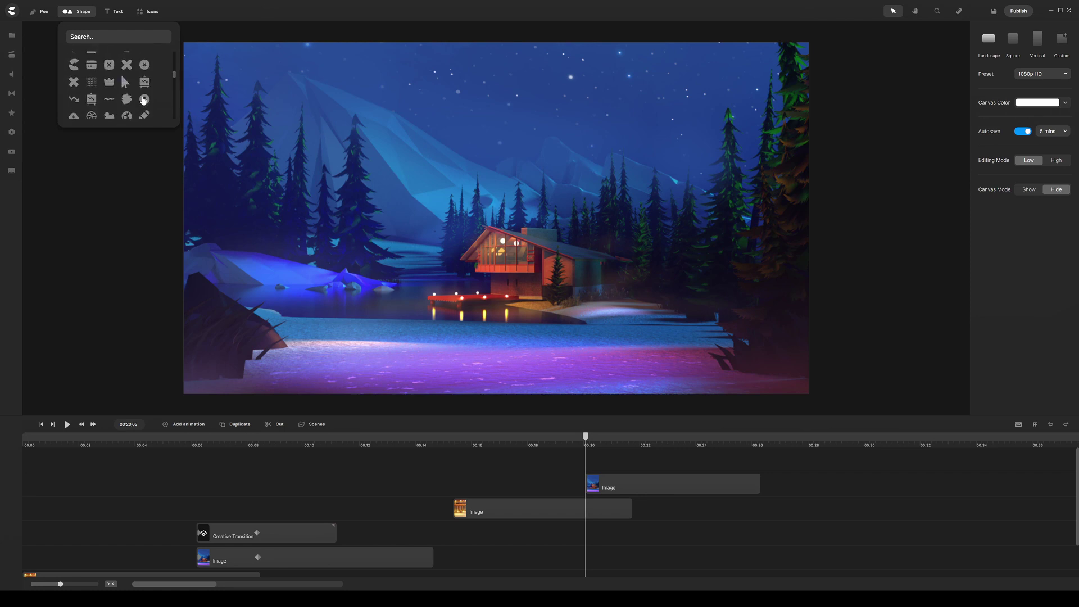
pyautogui.scroll(3, 144, 100)
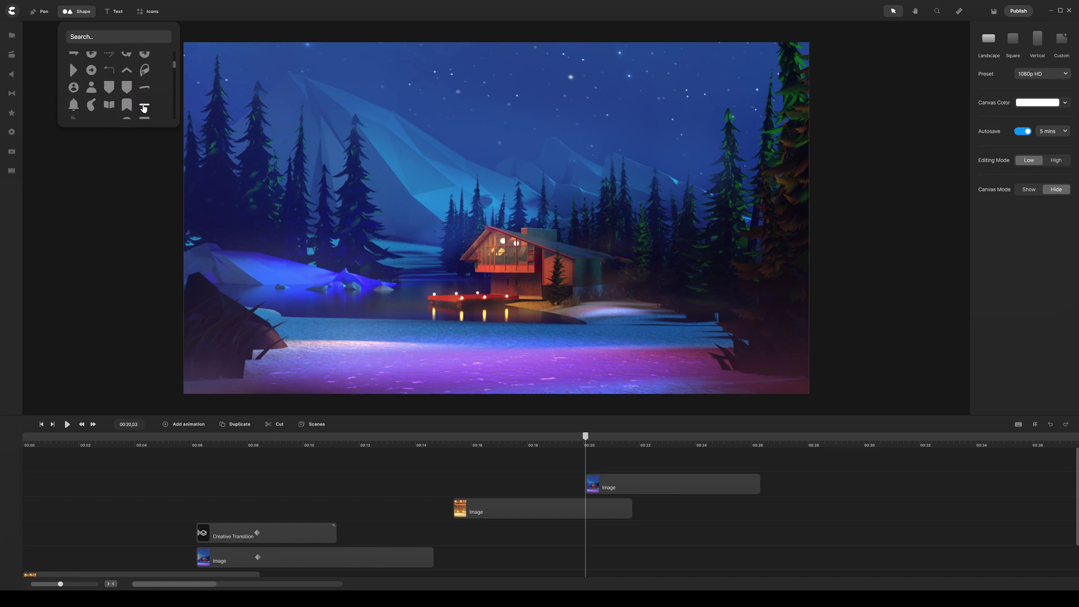
pyautogui.click(111, 92)
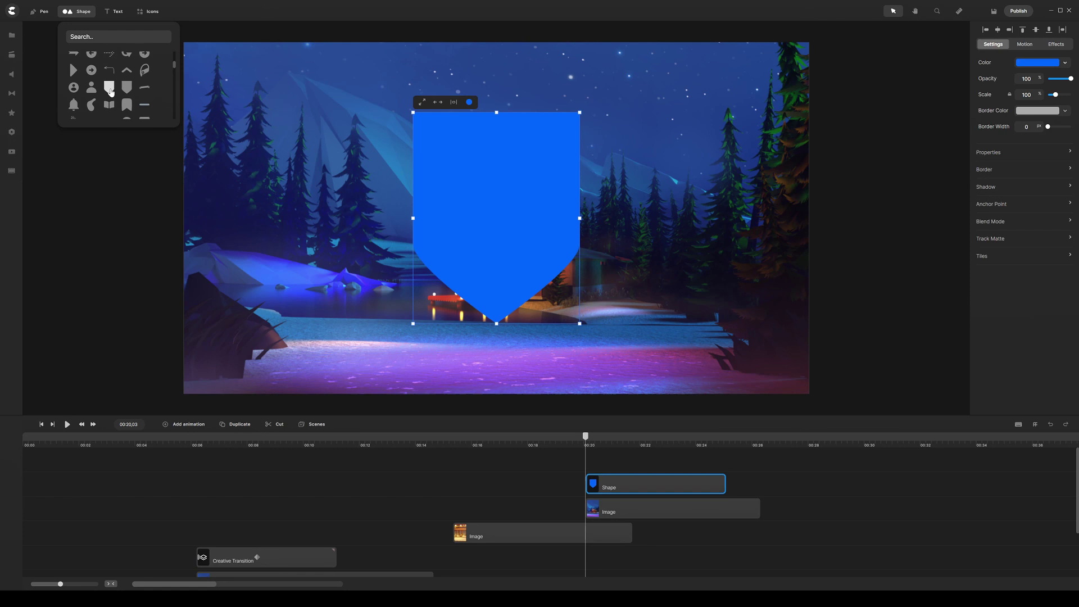
pyautogui.click(472, 207)
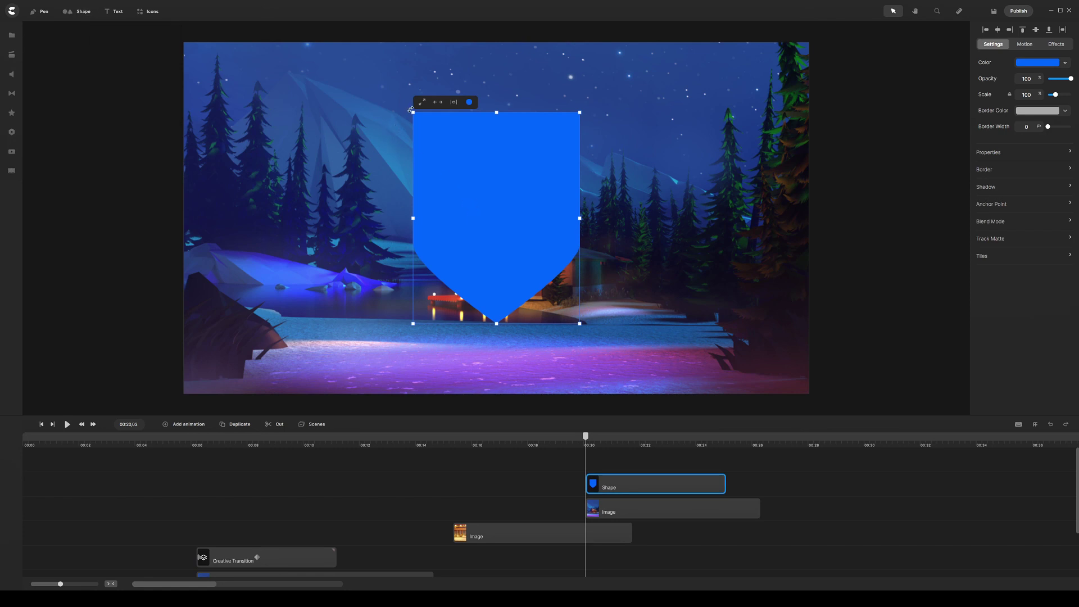
pyautogui.moveTo(411, 109); pyautogui.dragTo(379, 308)
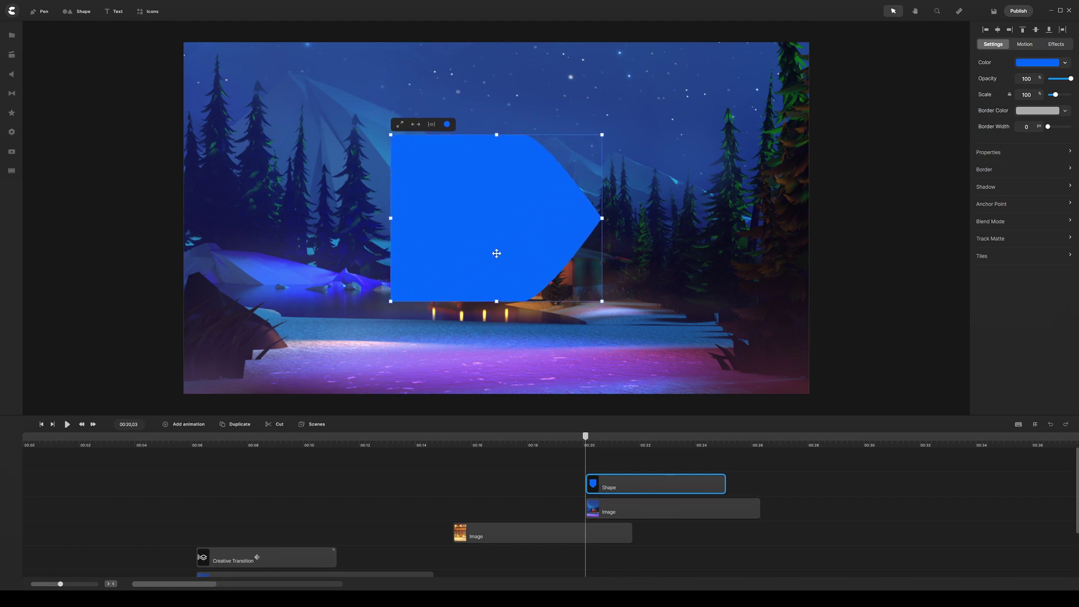
# - Duplicate the blue shield shape and move the copy on the timeline to start where the original ends, at about 25 seconds
pyautogui.hotkey('ctrl', 'd')
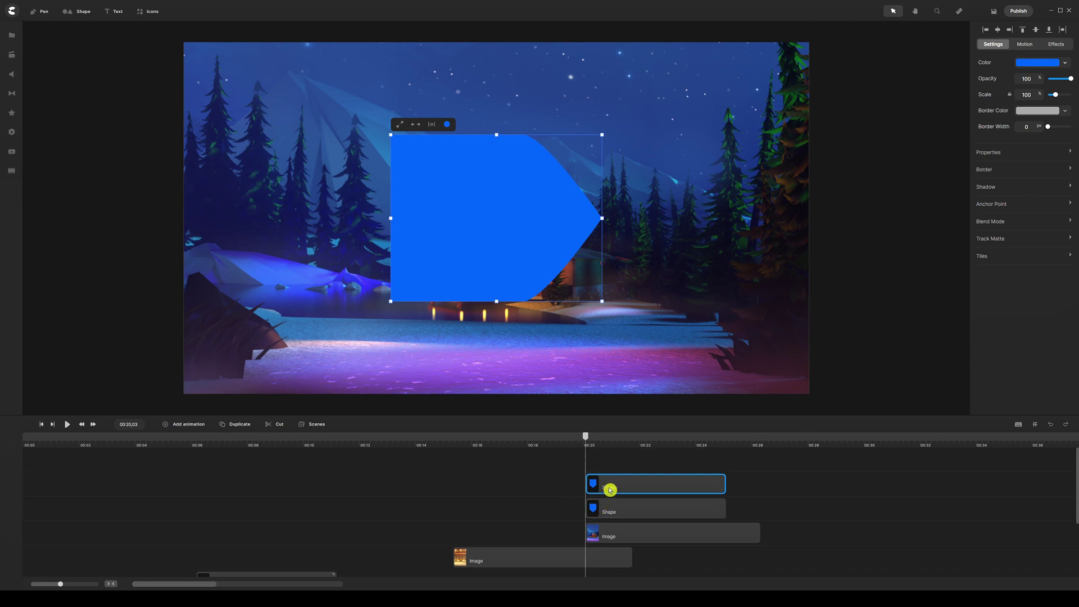
pyautogui.moveTo(610, 490); pyautogui.dragTo(749, 489)
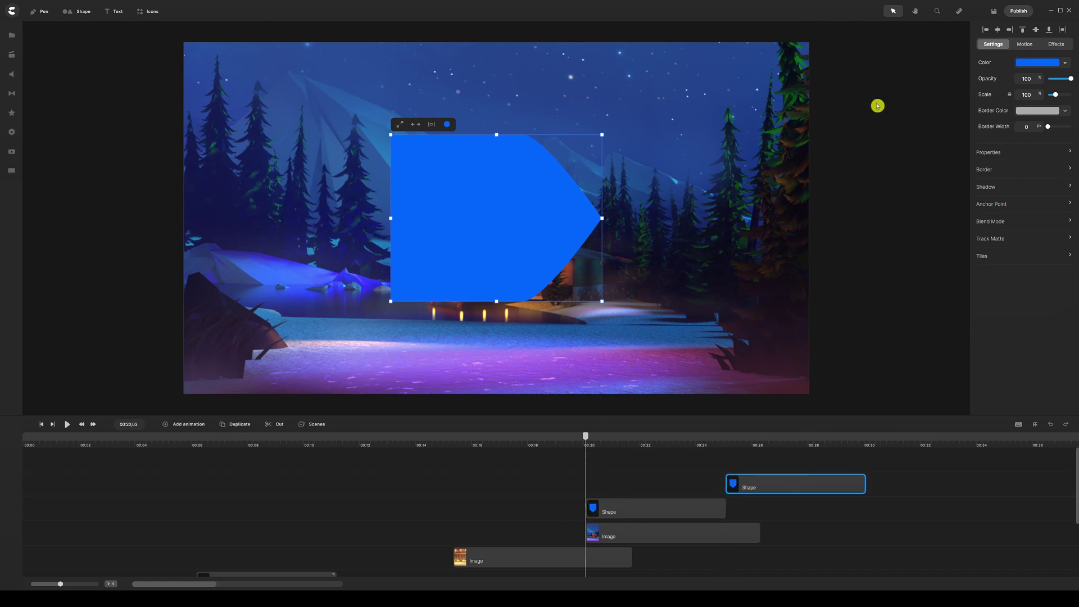
pyautogui.click(1035, 66)
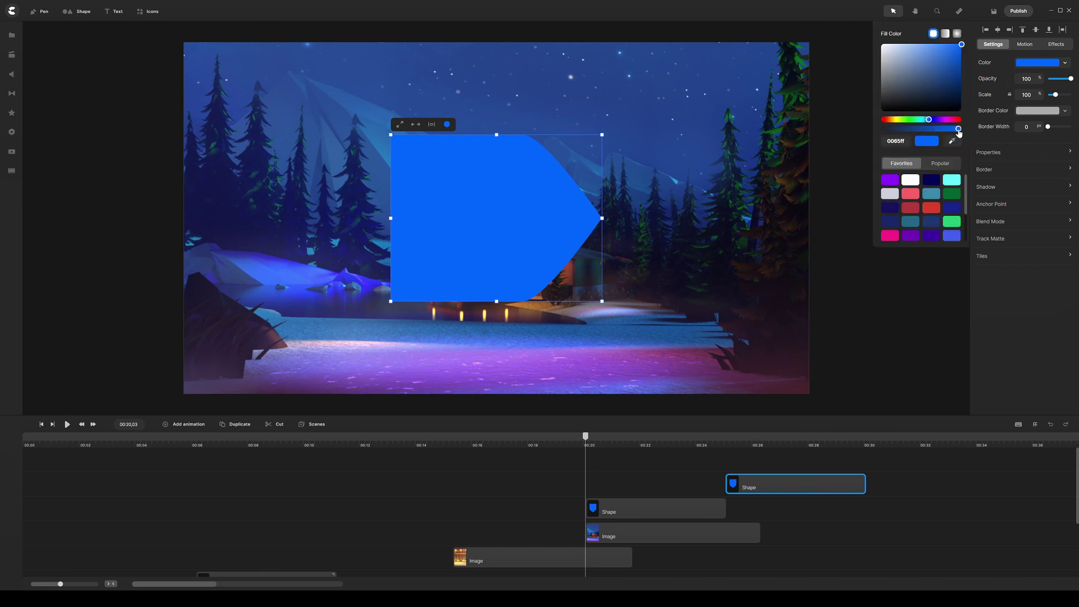
pyautogui.moveTo(958, 129); pyautogui.dragTo(872, 134)
pyautogui.click(674, 485)
# - Make the original shield shape's fill fully transparent and give it a 3 px border in coral red fc6464
pyautogui.click(614, 510)
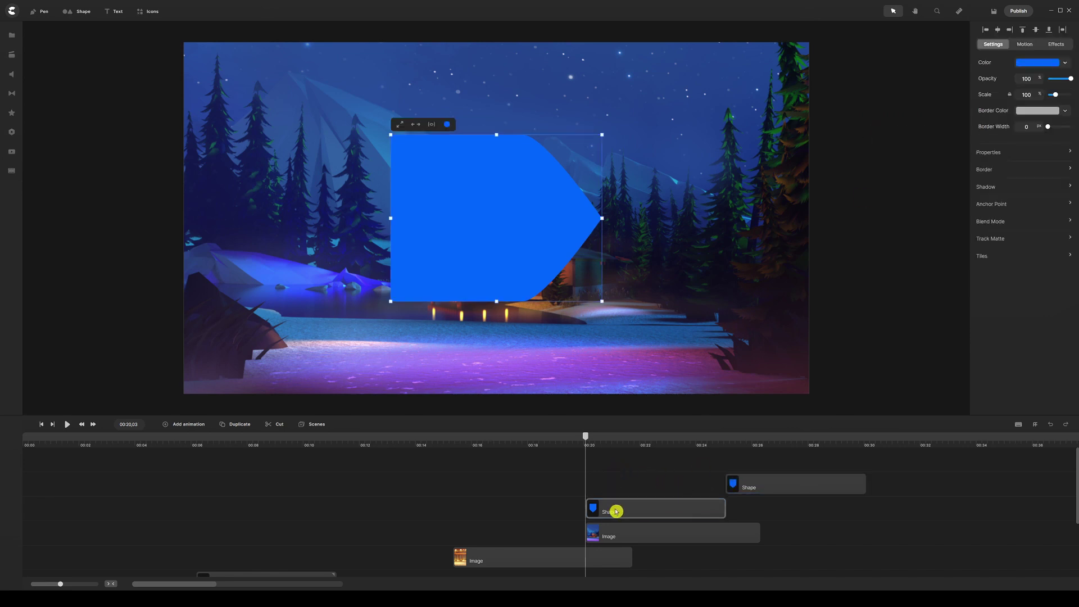
pyautogui.click(1010, 62)
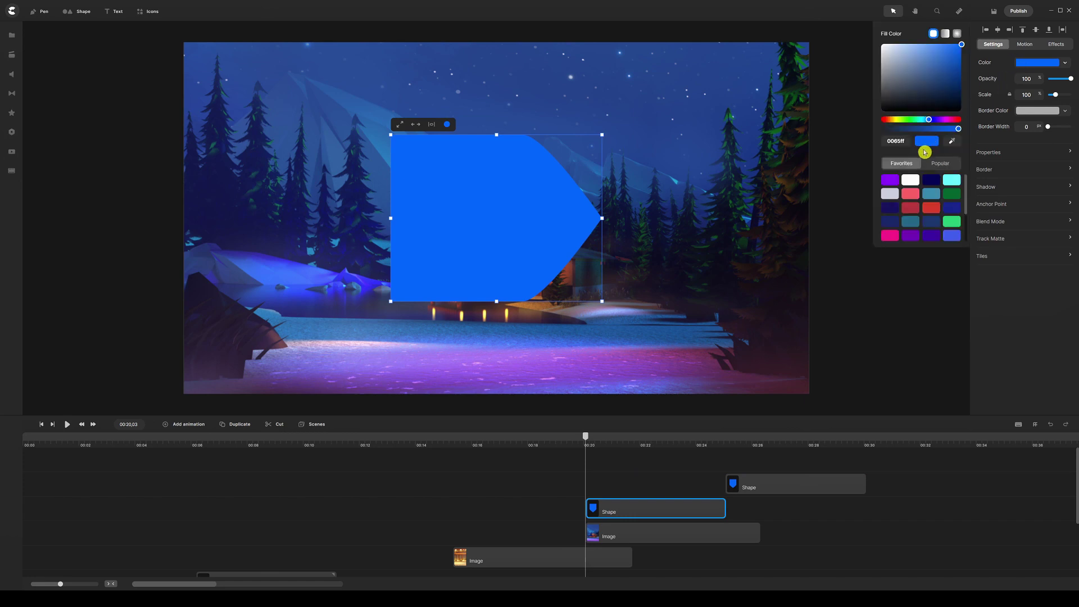
pyautogui.moveTo(958, 130); pyautogui.dragTo(871, 132)
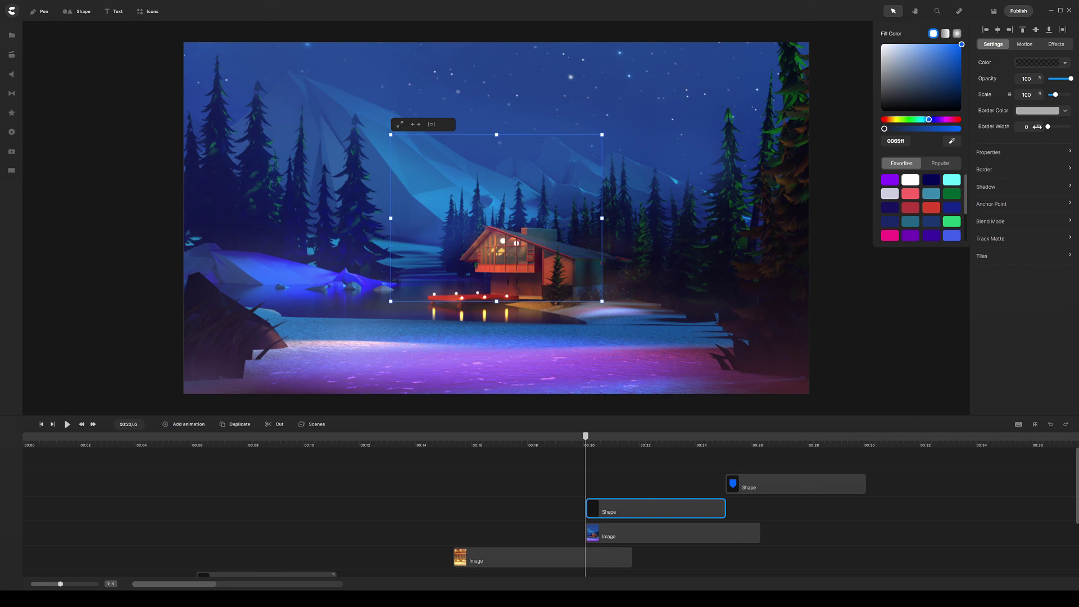
pyautogui.moveTo(1038, 127); pyautogui.dragTo(1045, 129)
pyautogui.click(1021, 109)
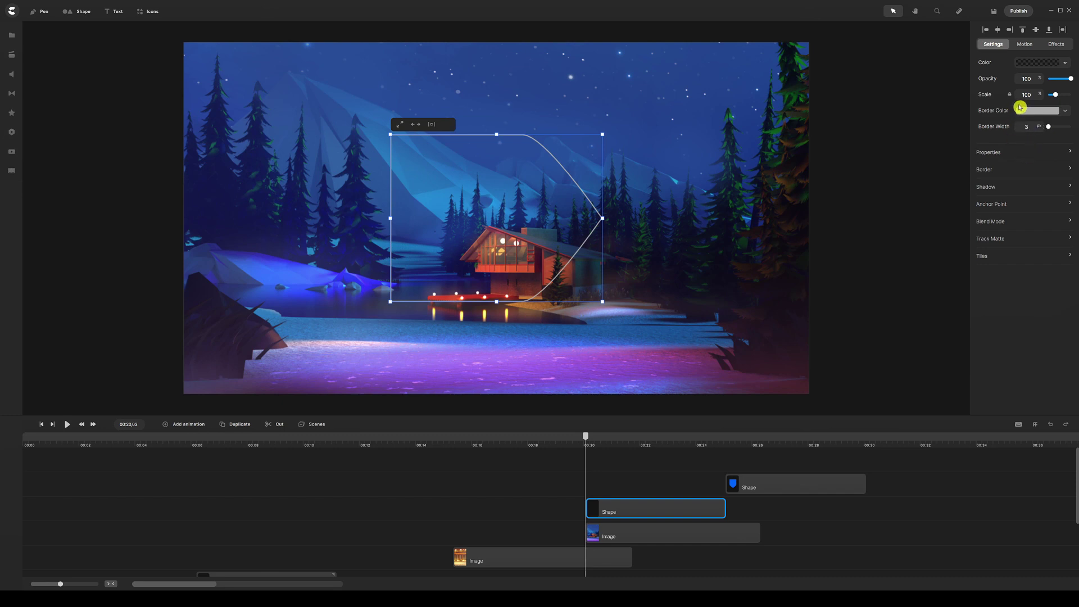
pyautogui.click(1026, 111)
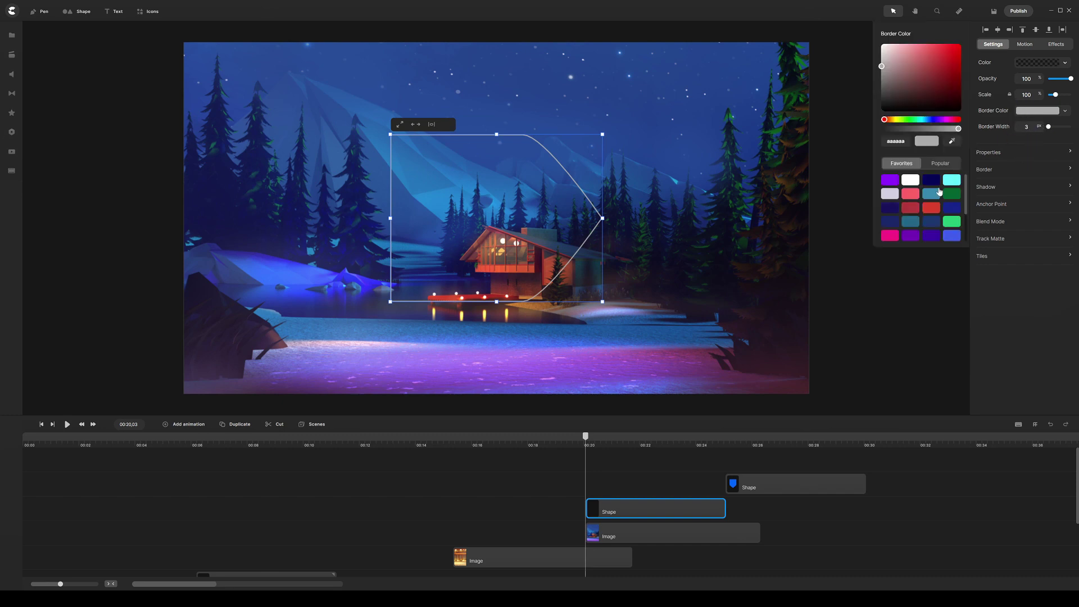
pyautogui.click(911, 191)
pyautogui.click(911, 195)
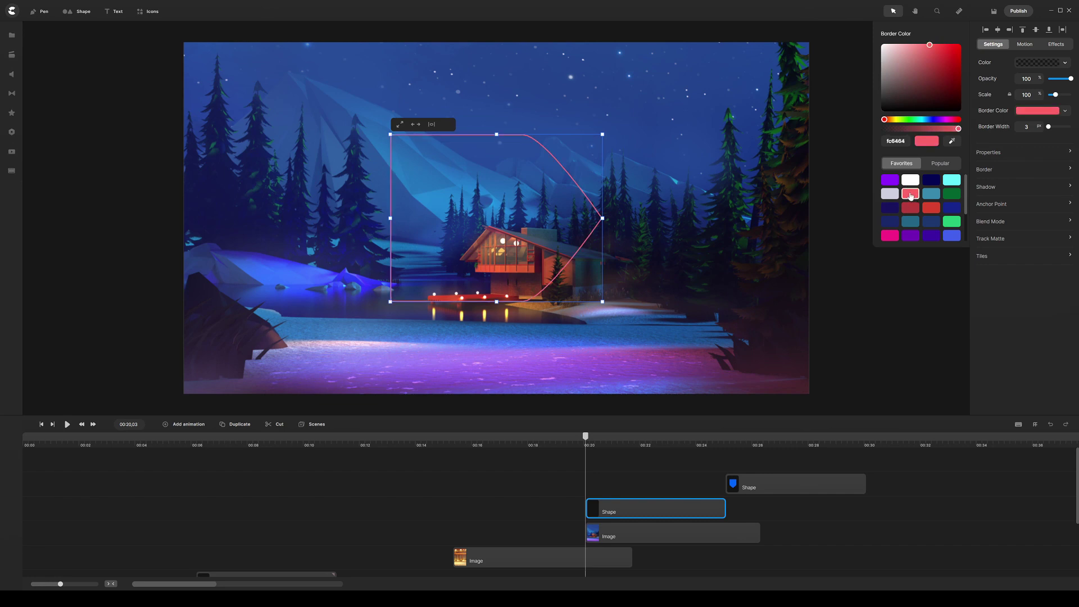
pyautogui.click(593, 491)
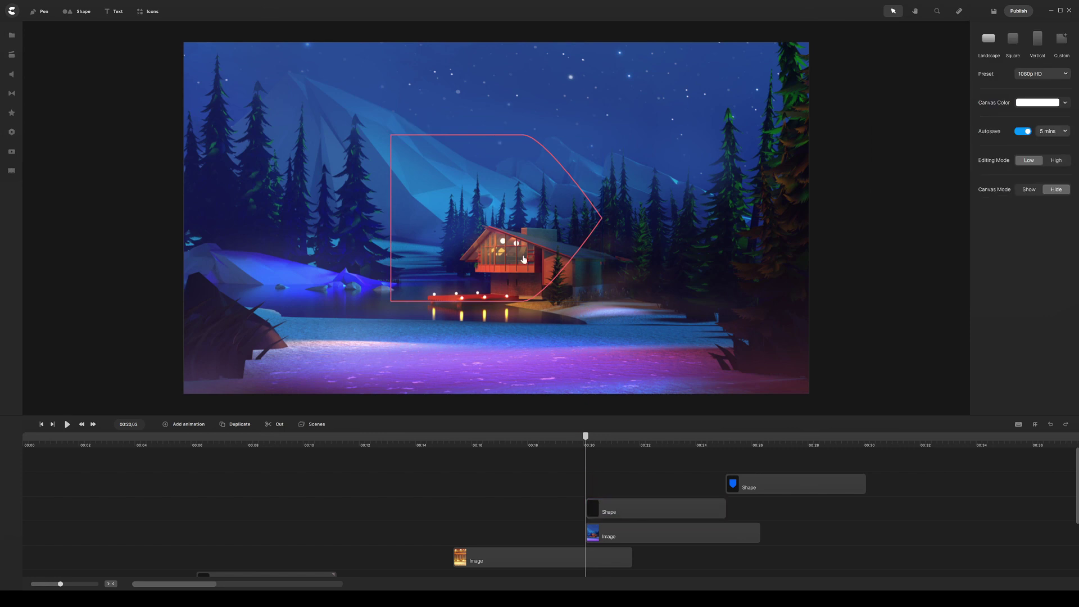
# - Scale the red outlined shape to 427% so it surrounds the canvas, and set Canvas Mode to Show
pyautogui.scroll(-3, 493, 187)
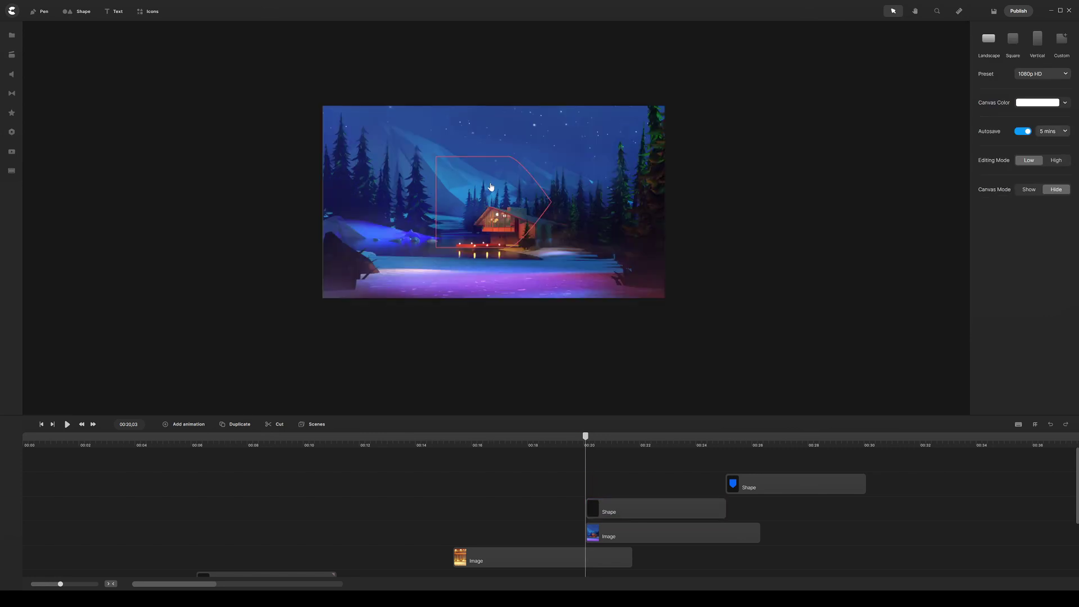
pyautogui.click(607, 508)
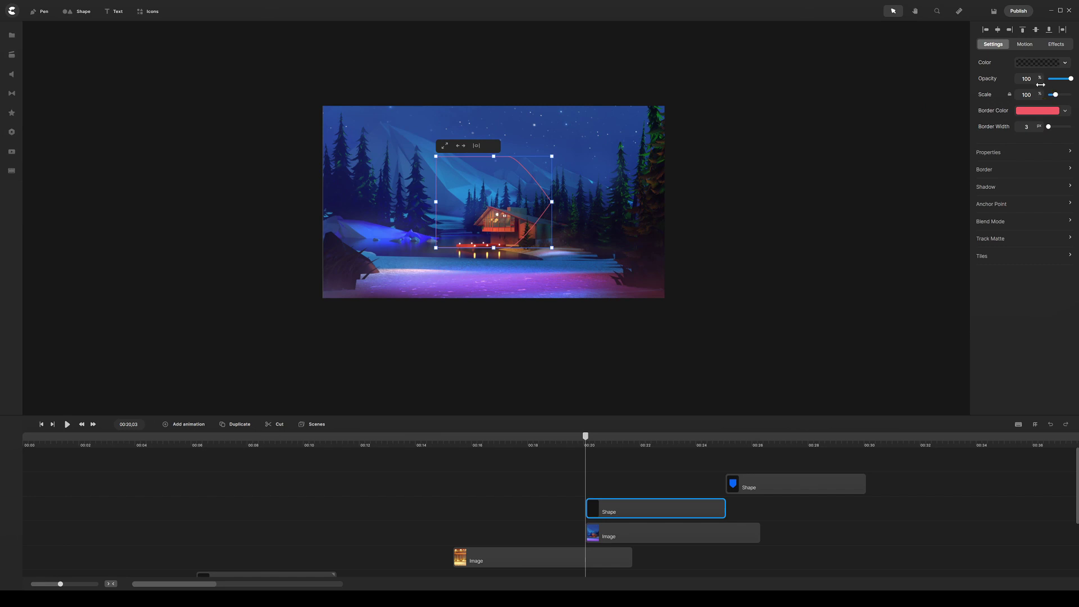
pyautogui.moveTo(1040, 94); pyautogui.dragTo(1070, 95)
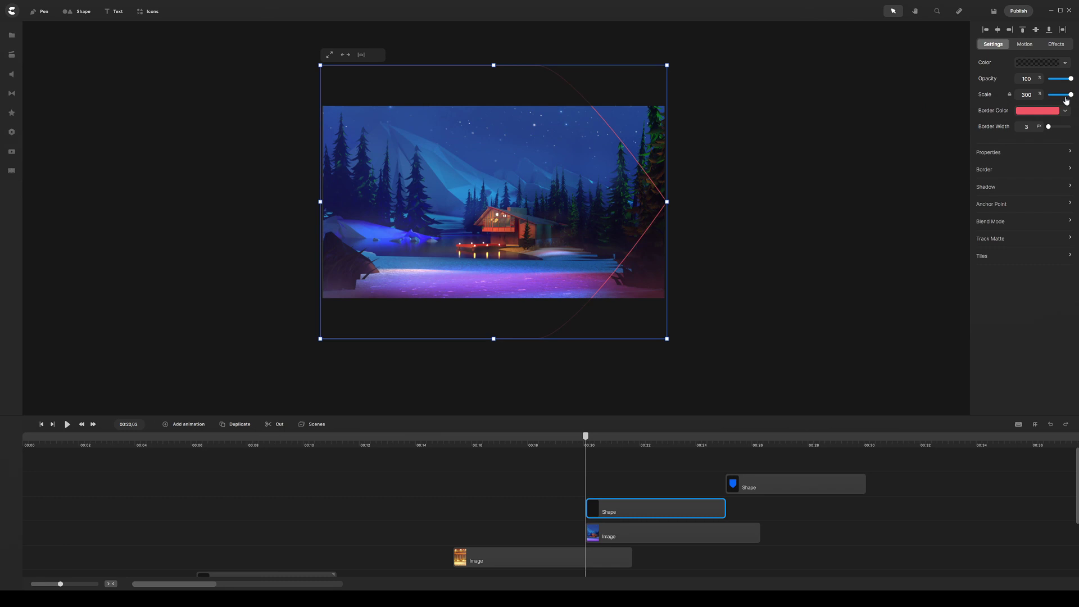
pyautogui.moveTo(1039, 94)
pyautogui.mouseDown()
pyautogui.moveTo(1064, 94)
pyautogui.moveTo(1052, 94)
pyautogui.mouseUp()
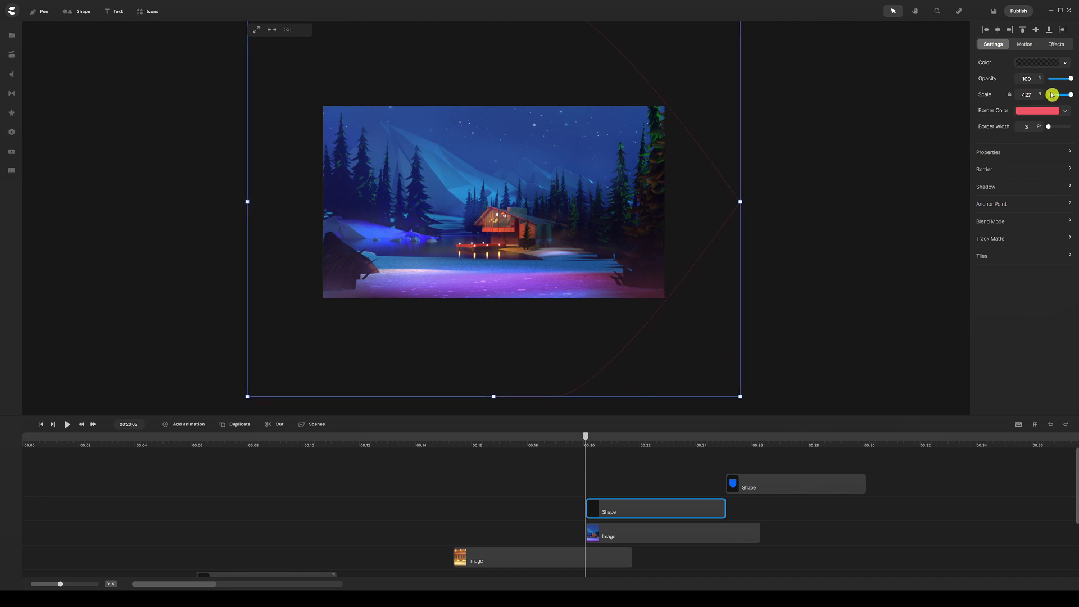
pyautogui.click(844, 238)
pyautogui.click(1028, 189)
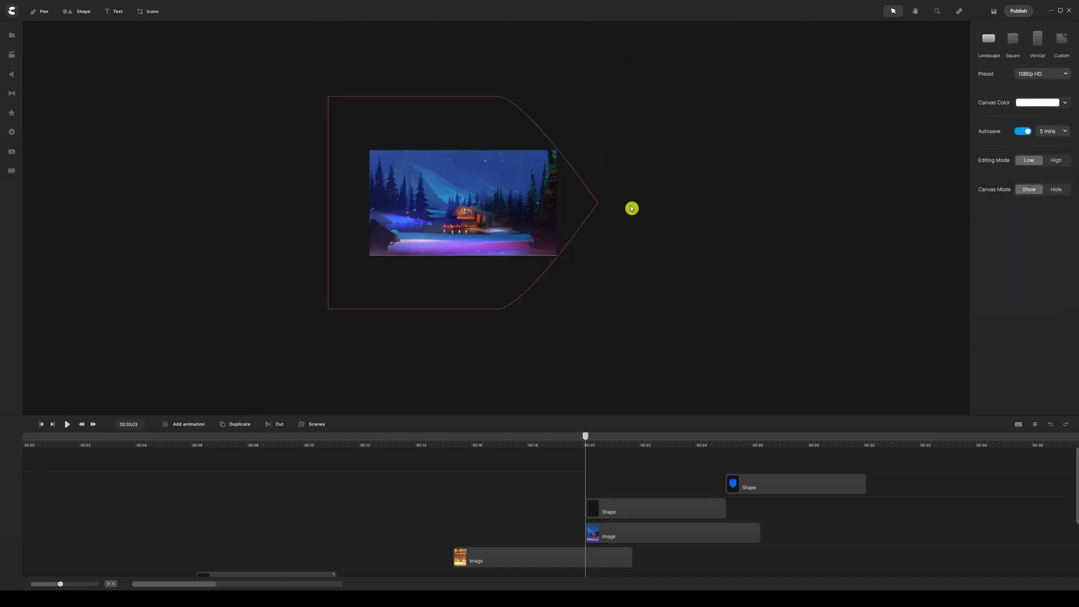
# - Nudge the red outlined shape slightly to the right until its curved edges clear the image's right corners
pyautogui.click(629, 517)
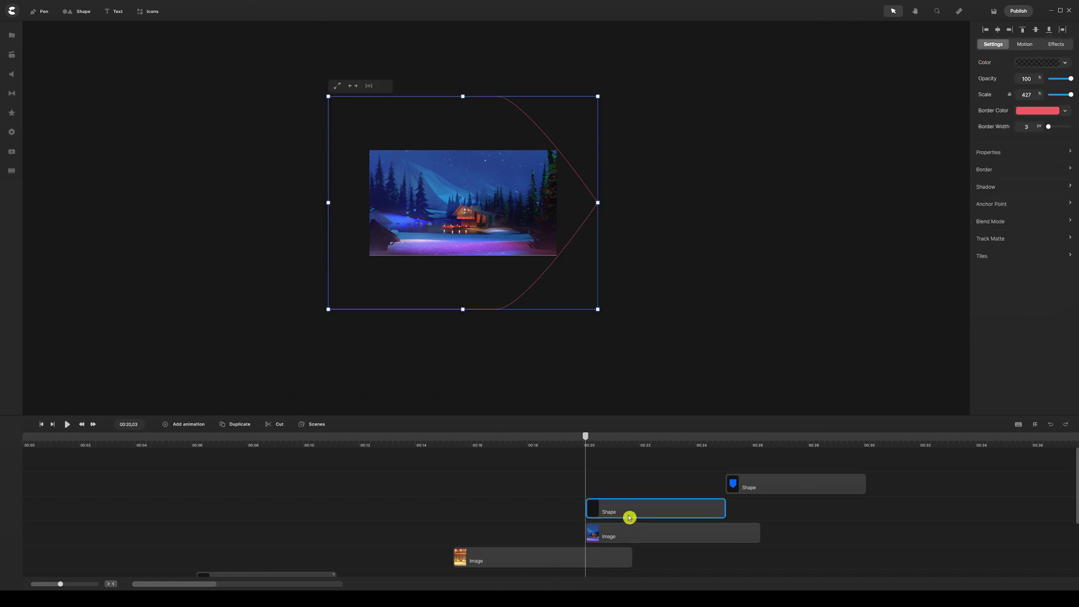
pyautogui.press('Right')
pyautogui.press('Right')
pyautogui.press('Right')
pyautogui.press('Right')
pyautogui.press('Right')
pyautogui.press('Right')
pyautogui.press('Right')
pyautogui.press('Right')
pyautogui.press('Right')
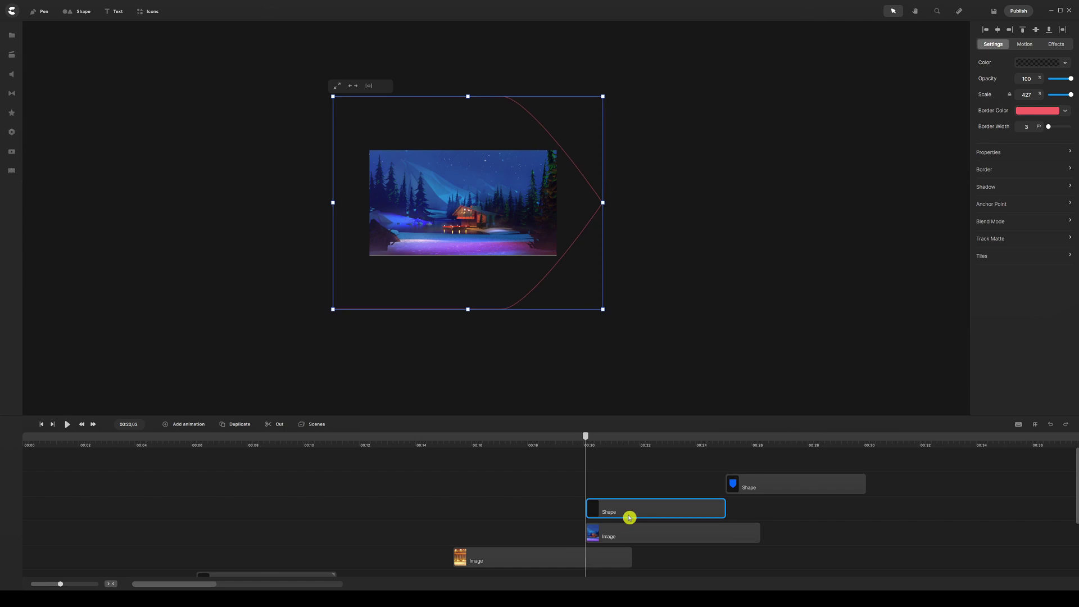
pyautogui.click(602, 479)
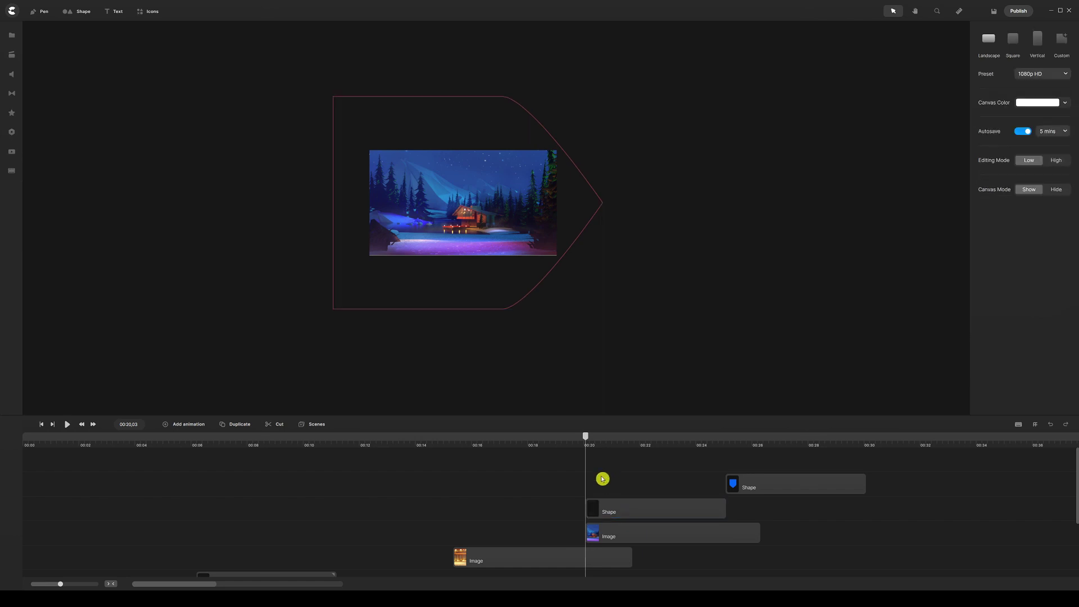
# - Duplicate the red outlined shape, scale the copy to 439%, and set its border color to dark navy blue
pyautogui.click(617, 518)
pyautogui.hotkey('ctrl', 'd')
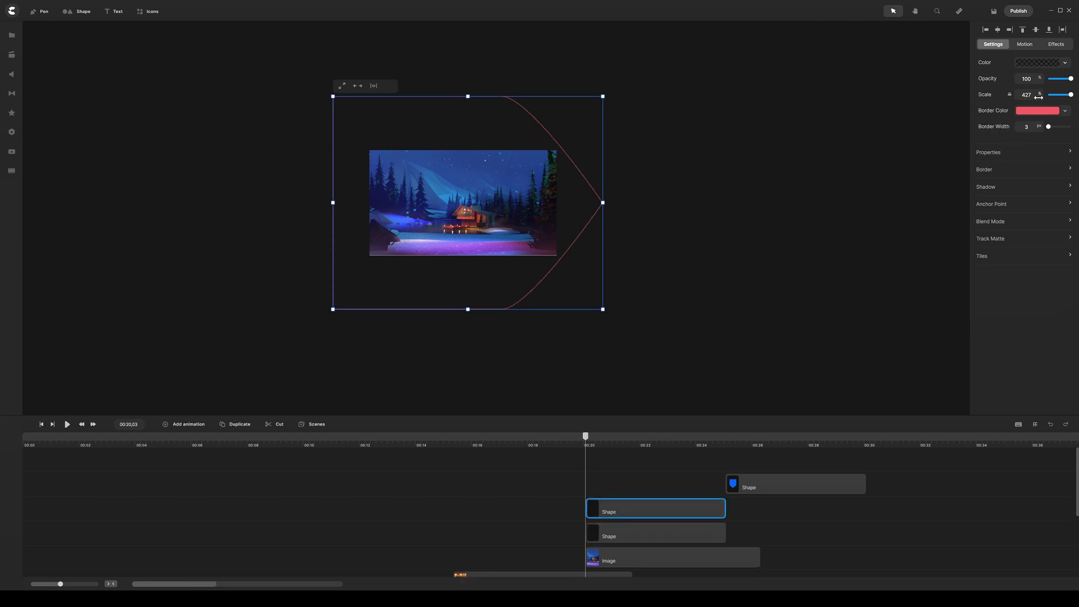
pyautogui.moveTo(1038, 96); pyautogui.dragTo(1046, 99)
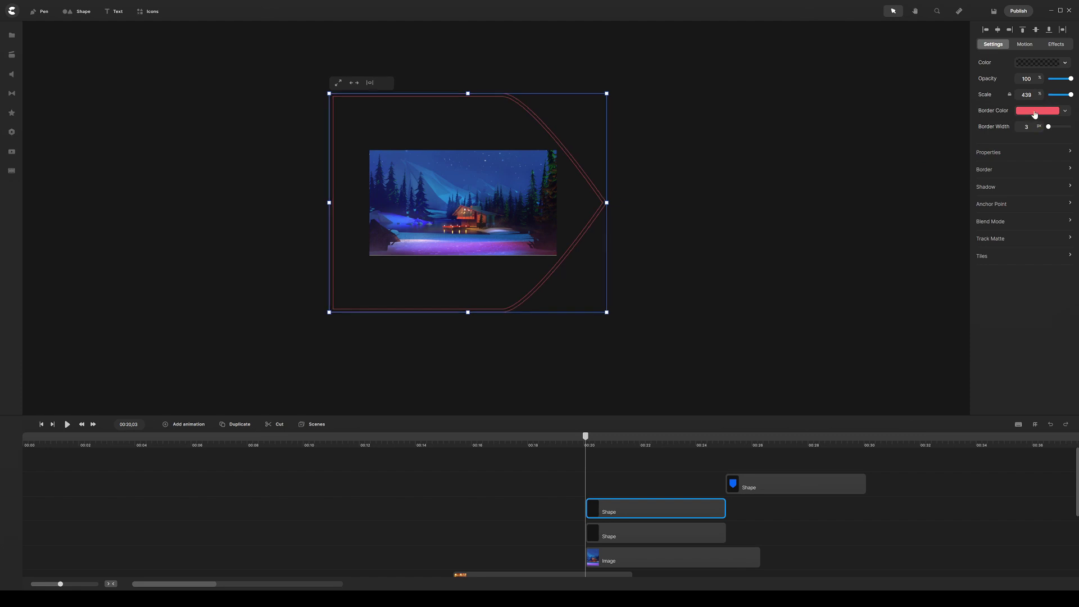
pyautogui.click(1034, 112)
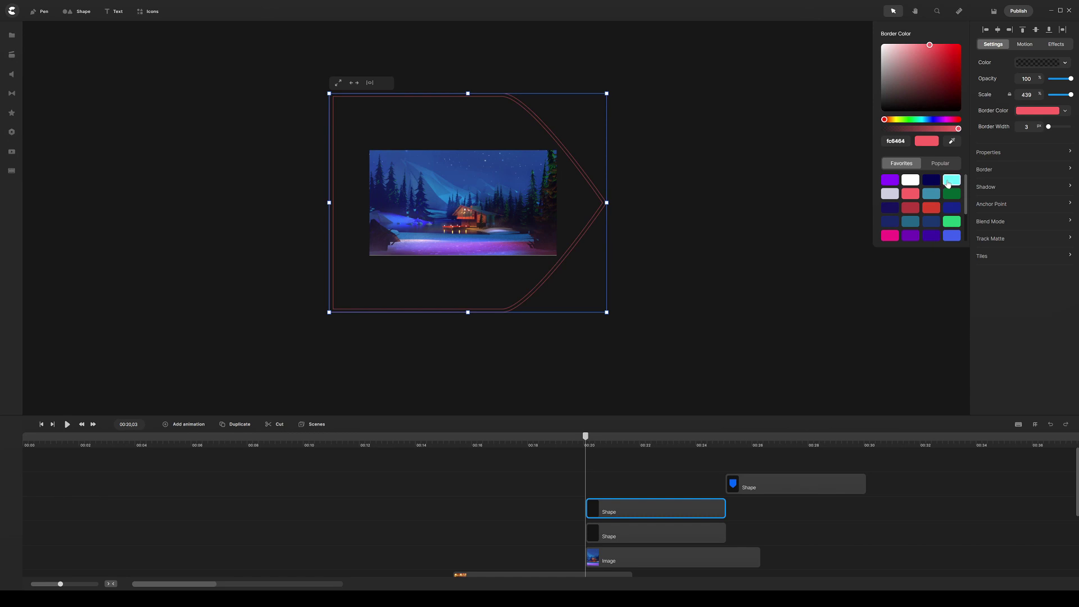
pyautogui.click(931, 181)
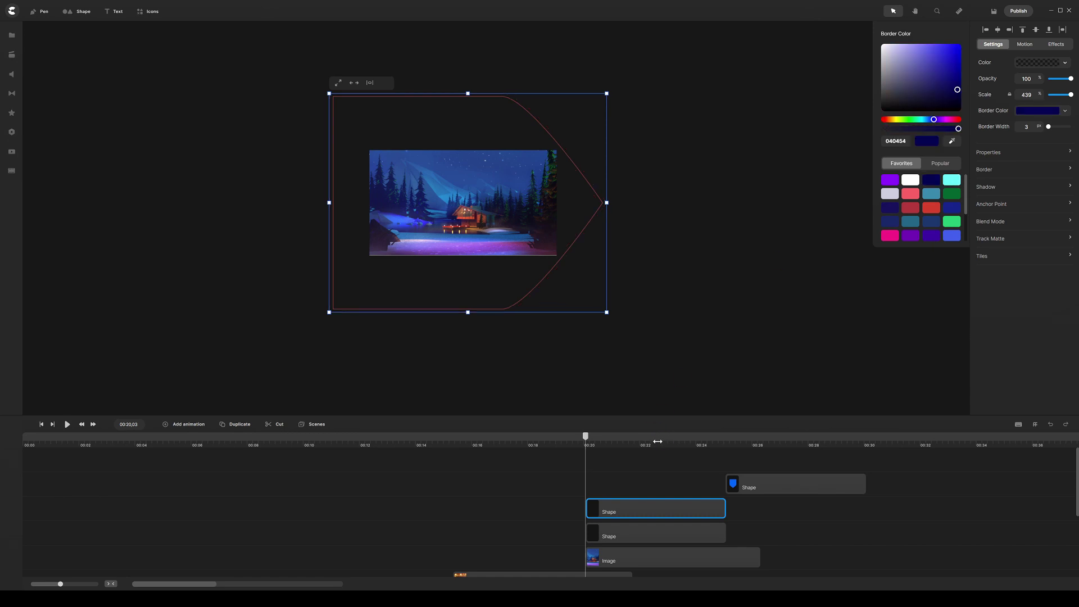
# - Duplicate the navy outlined shape, scale the copy to 454%, and set its border color to light cyan 63fbfb
pyautogui.click(617, 463)
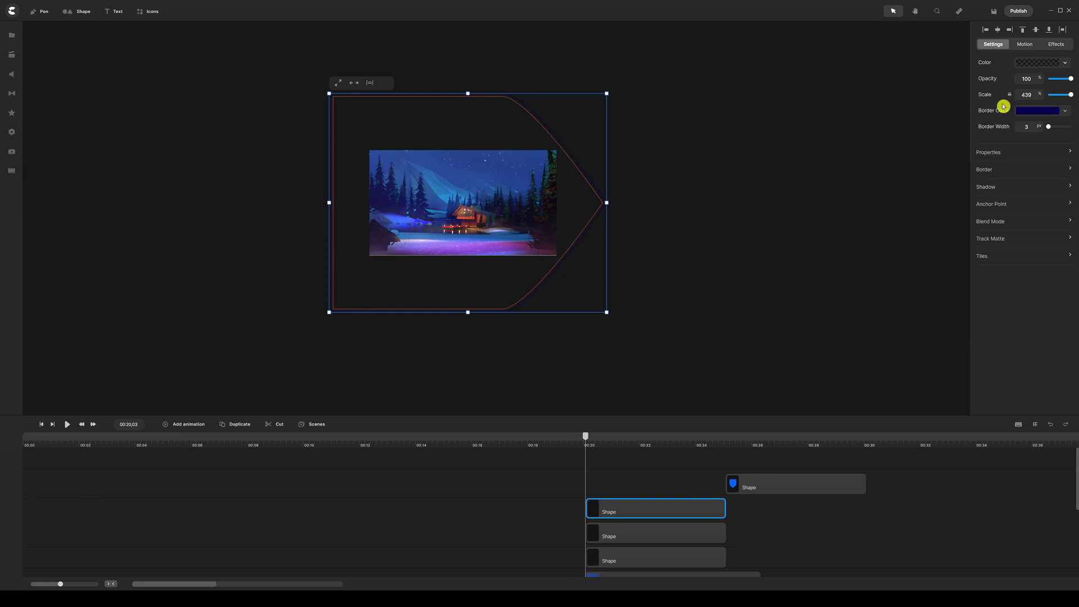
pyautogui.moveTo(1039, 94); pyautogui.dragTo(1048, 95)
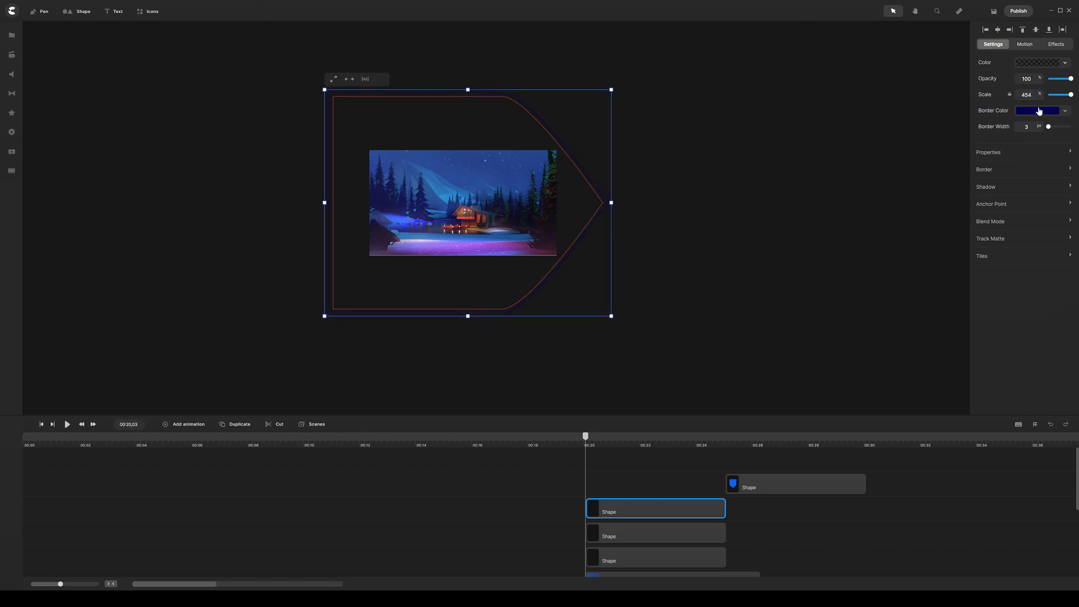
pyautogui.click(1039, 112)
pyautogui.click(952, 181)
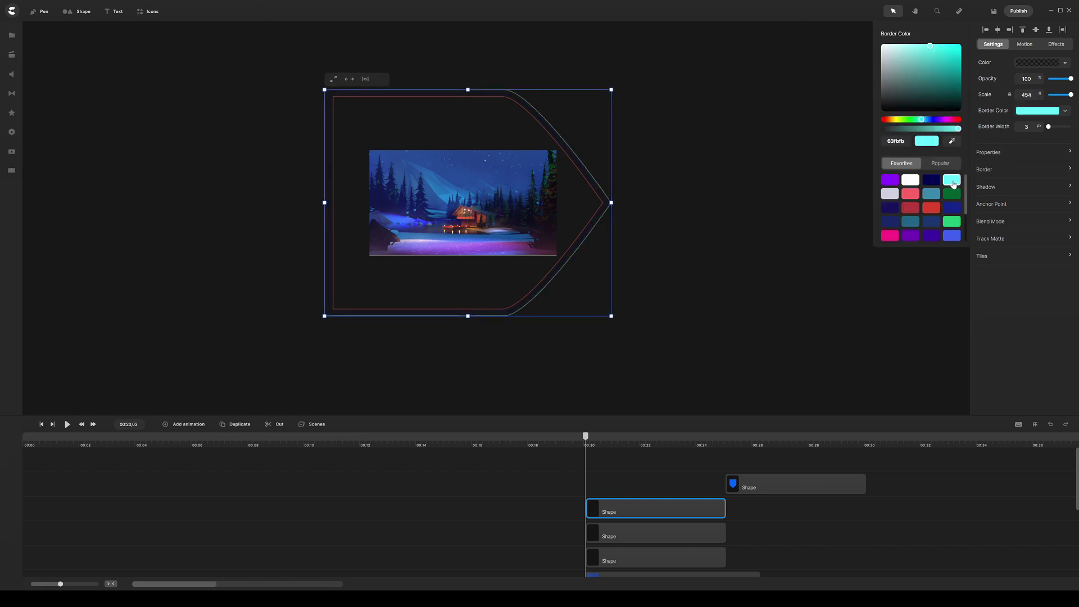
pyautogui.click(755, 401)
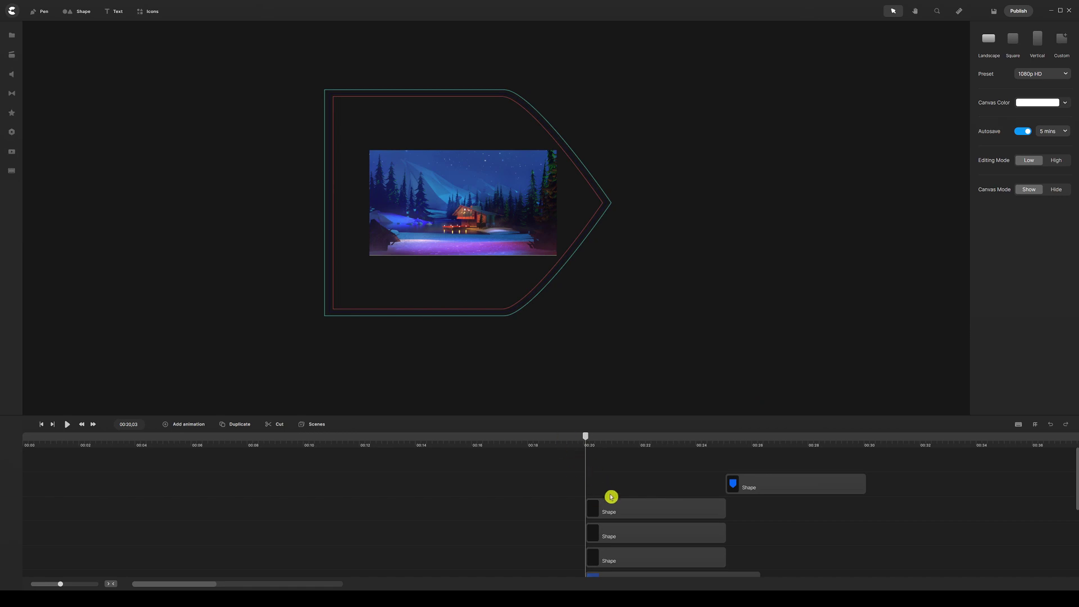
# - Group the three outlined shapes together
pyautogui.moveTo(626, 483); pyautogui.dragTo(617, 559)
pyautogui.rightClick(617, 559)
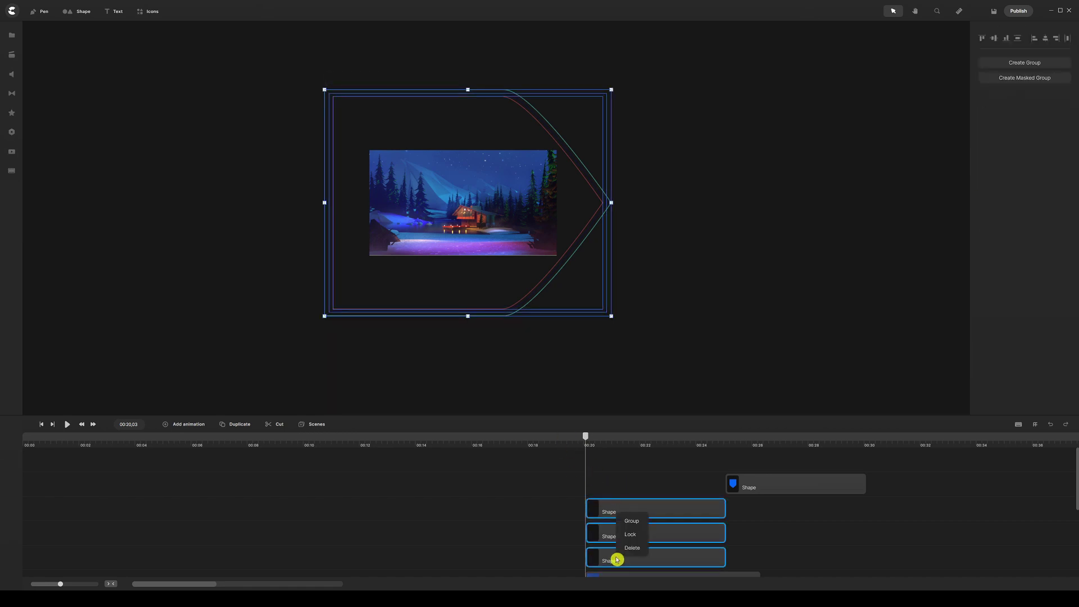
pyautogui.click(631, 523)
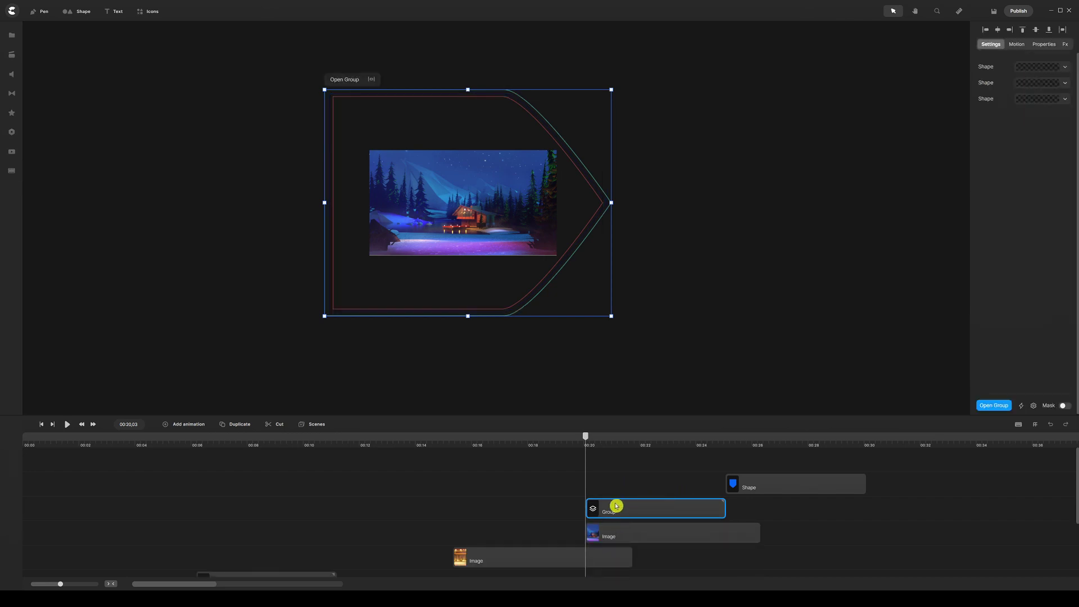
# - Add a Position animation with Slow Mo easing to the outline group
pyautogui.click(190, 426)
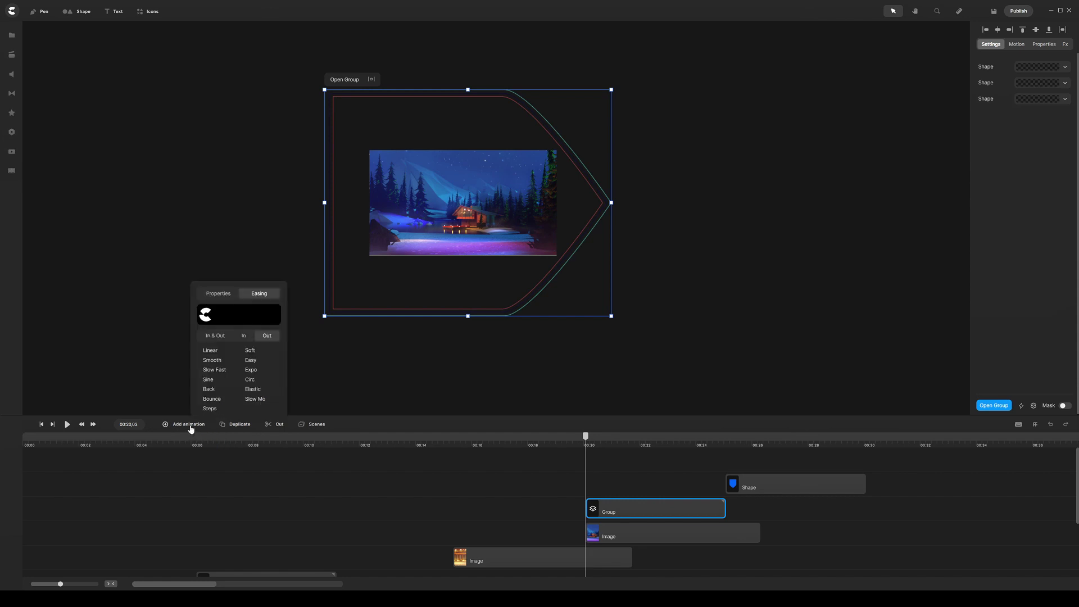
pyautogui.click(219, 293)
pyautogui.click(213, 311)
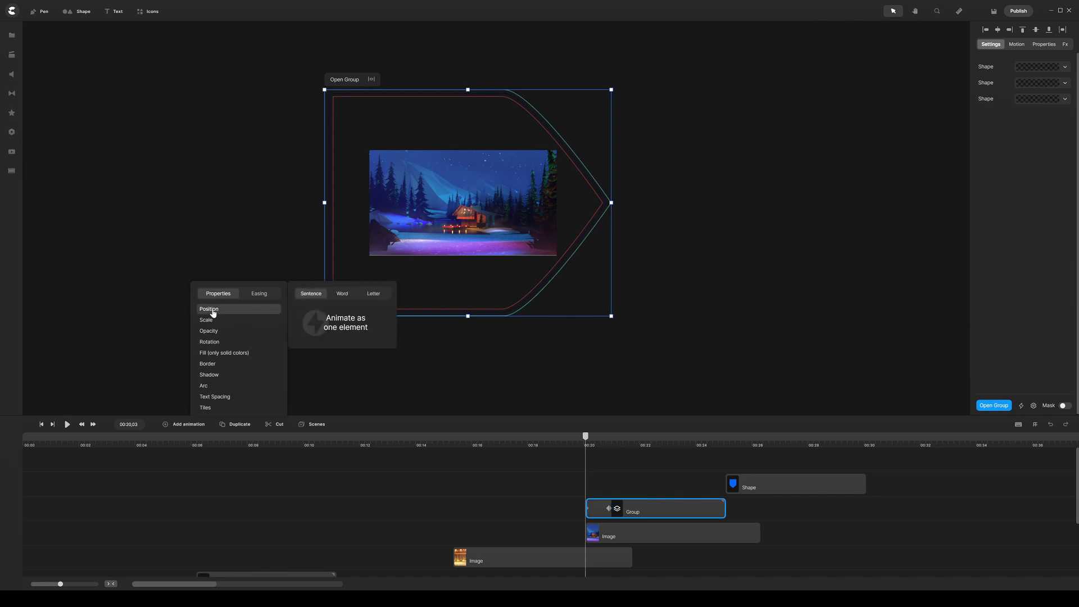
pyautogui.click(259, 295)
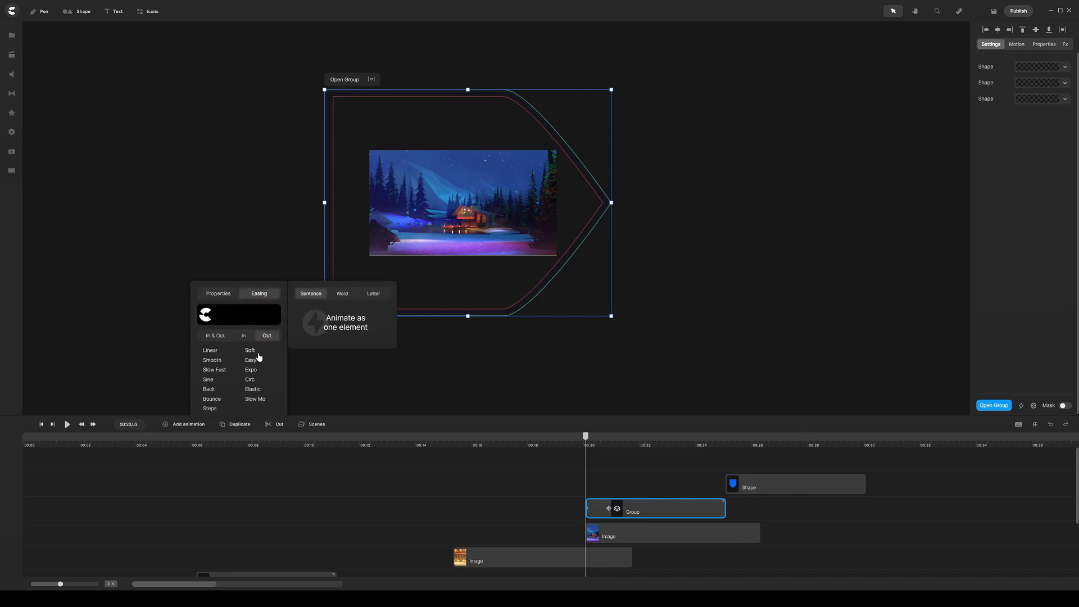
pyautogui.click(258, 399)
pyautogui.click(571, 486)
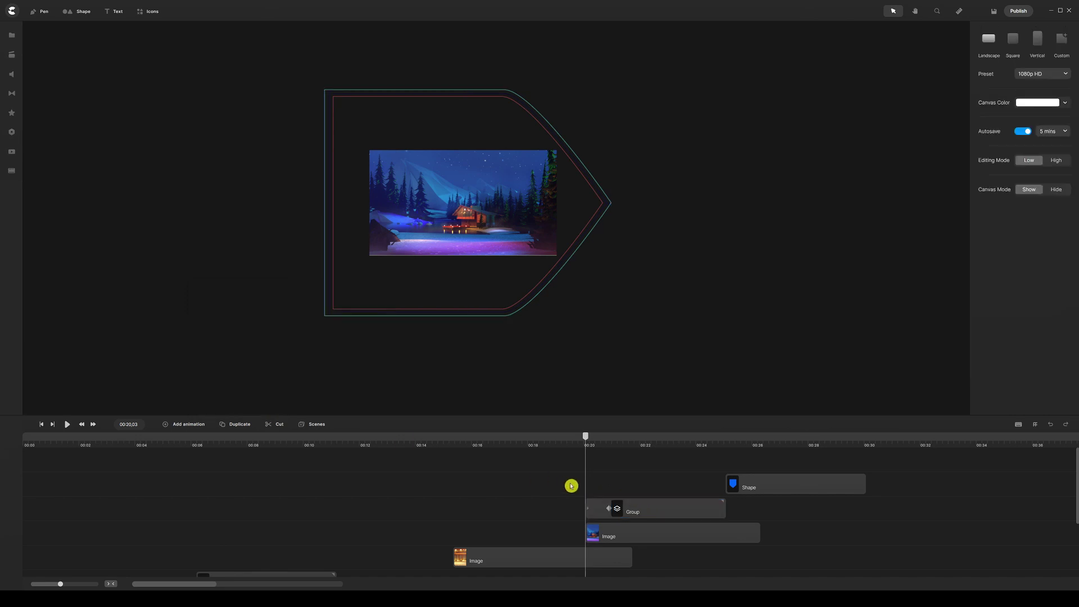
# - Stretch the group's position animation to end around 00:22,21, and extend the warmly lit house image's clip slightly past that point
pyautogui.moveTo(610, 509); pyautogui.dragTo(658, 509)
pyautogui.click(641, 571)
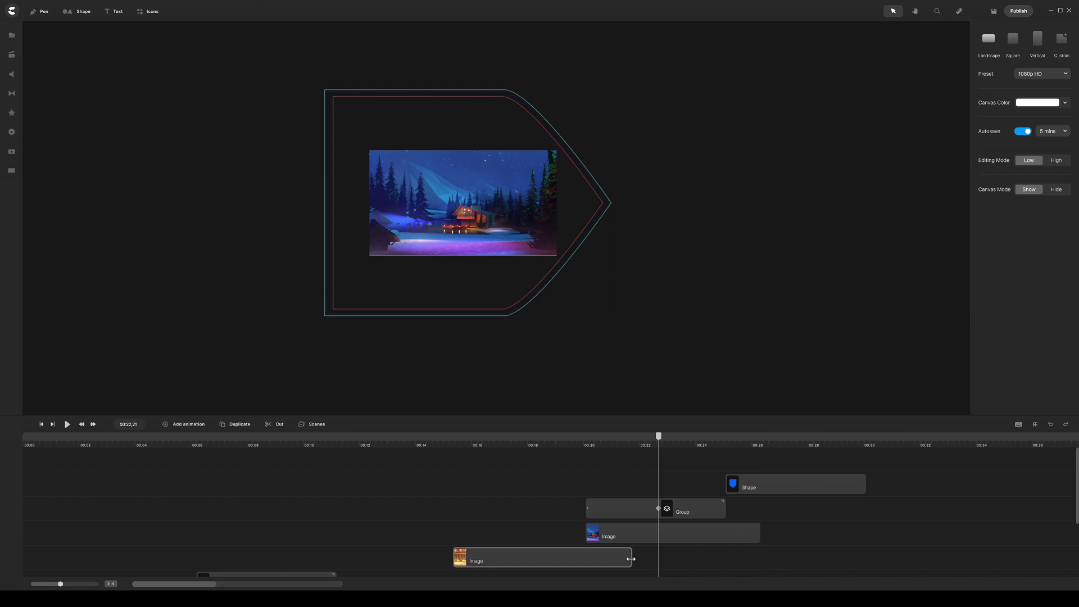
pyautogui.moveTo(630, 558); pyautogui.dragTo(672, 559)
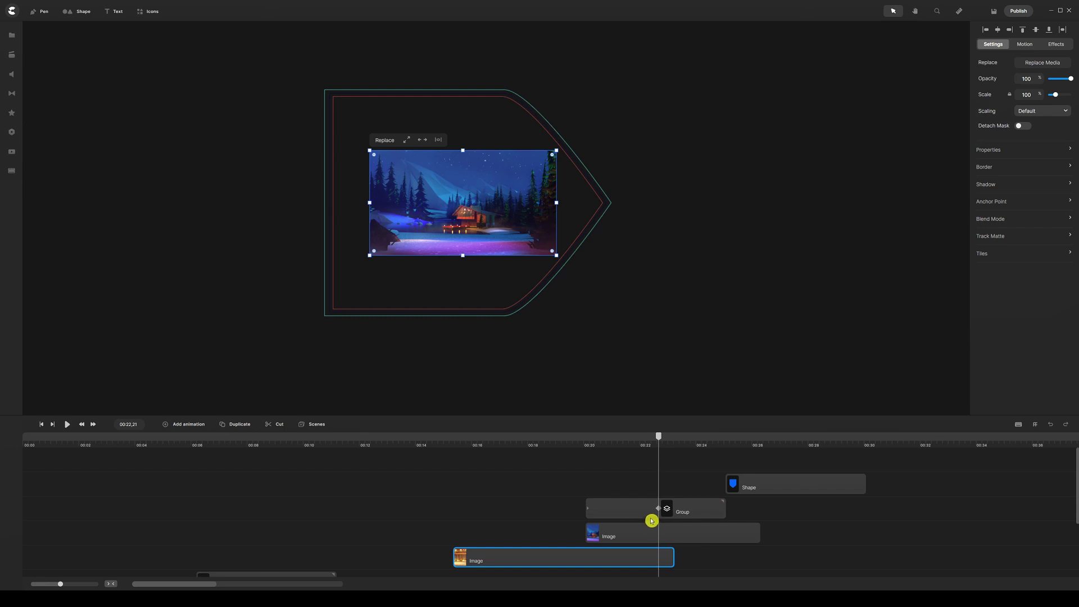
# - Place the outline group just outside the canvas's left edge at its first keyframe, keeping it around the canvas at the last keyframe
pyautogui.click(615, 509)
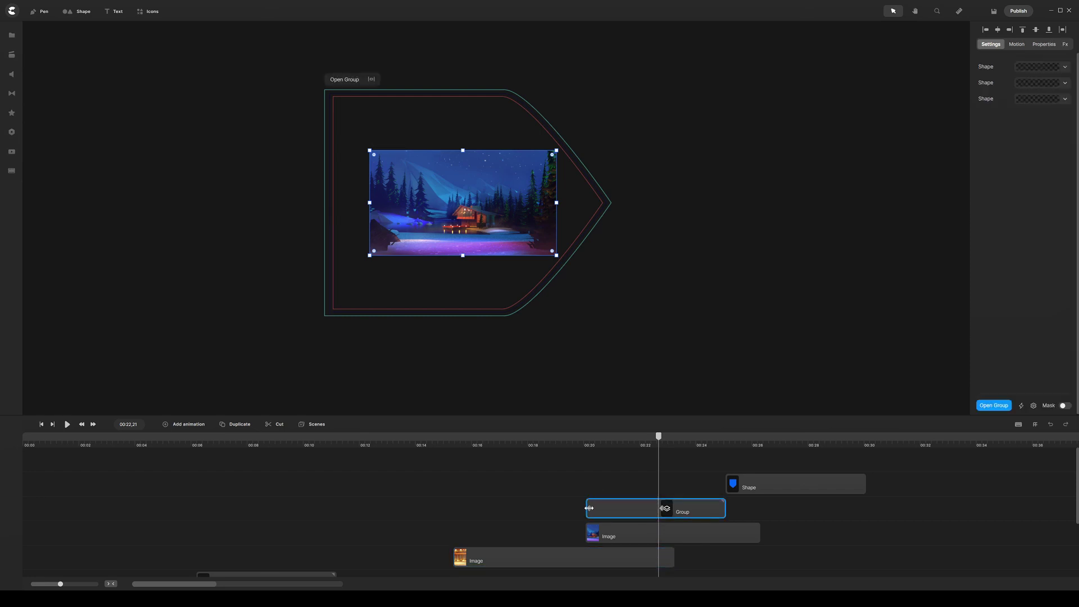
pyautogui.click(593, 513)
pyautogui.click(591, 508)
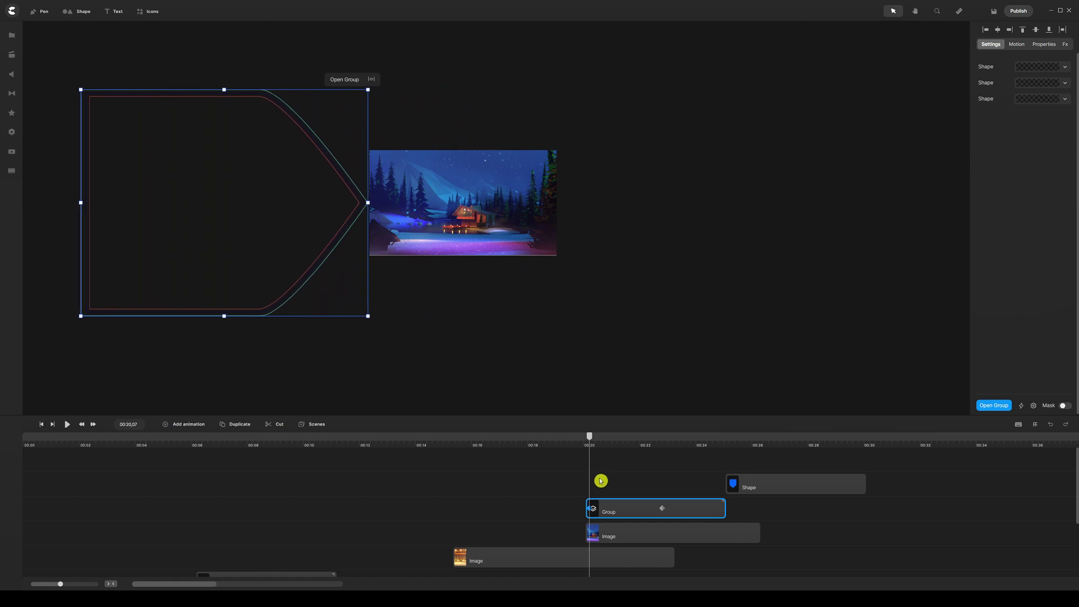
pyautogui.click(661, 510)
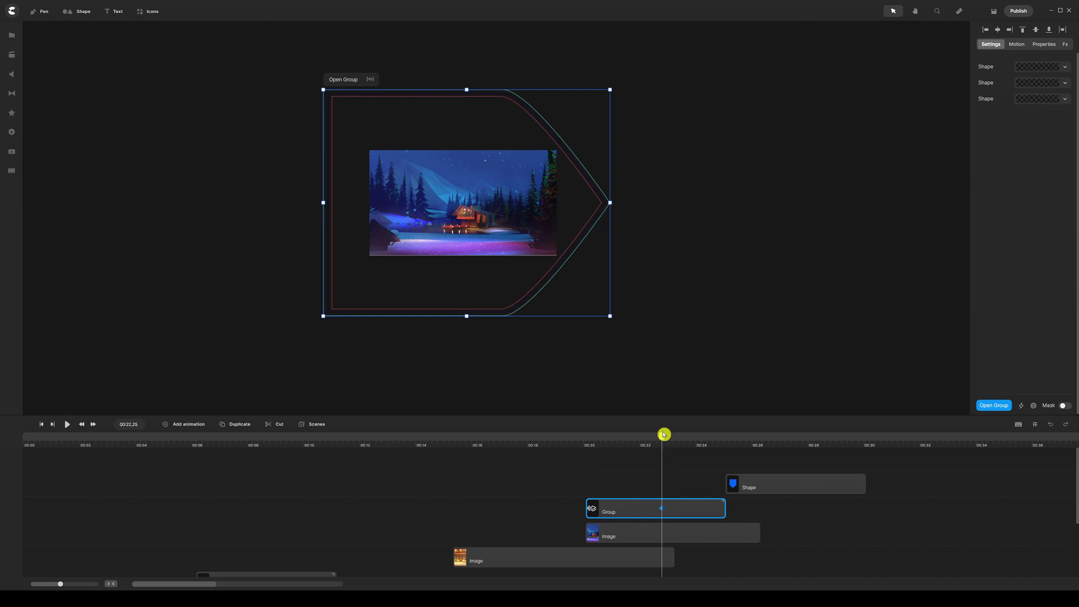
pyautogui.moveTo(663, 436); pyautogui.dragTo(590, 438)
pyautogui.click(604, 466)
# - Align the blue shape's clip with the group's start, scale the shape to 427%, and fit it inside the red outline
pyautogui.moveTo(773, 489); pyautogui.dragTo(640, 489)
pyautogui.moveTo(466, 202); pyautogui.dragTo(198, 198)
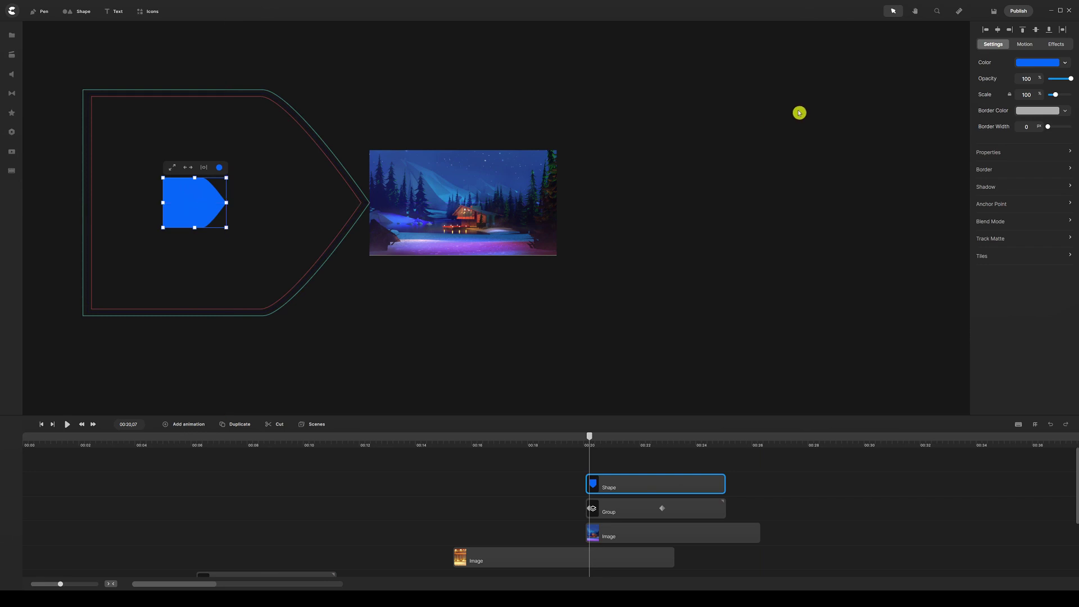
pyautogui.moveTo(1055, 93); pyautogui.dragTo(394, 196)
pyautogui.moveTo(108, 217); pyautogui.dragTo(134, 208)
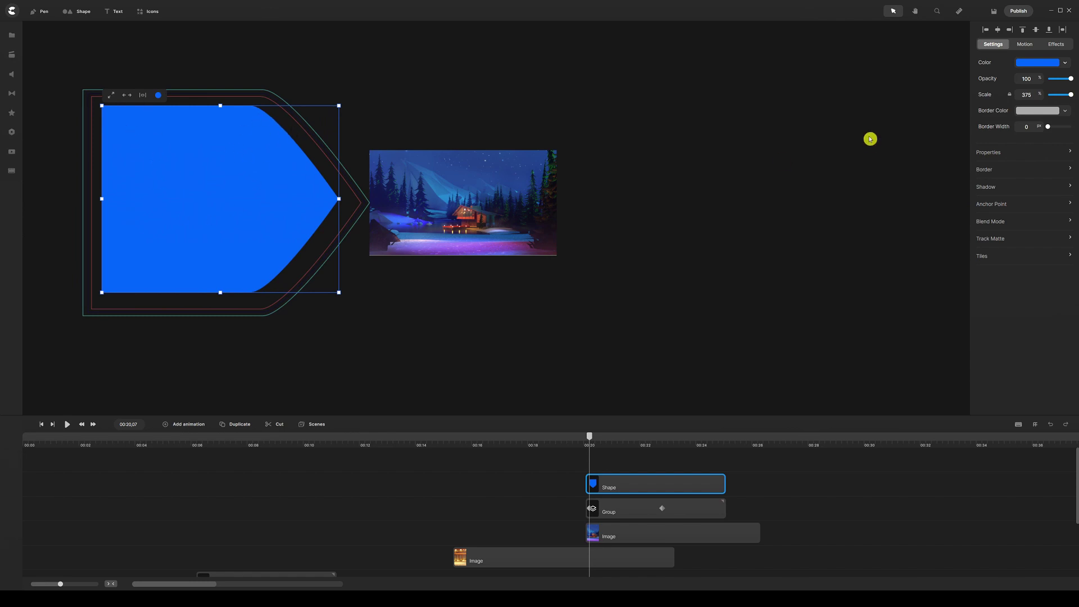
pyautogui.moveTo(1037, 95); pyautogui.dragTo(1070, 95)
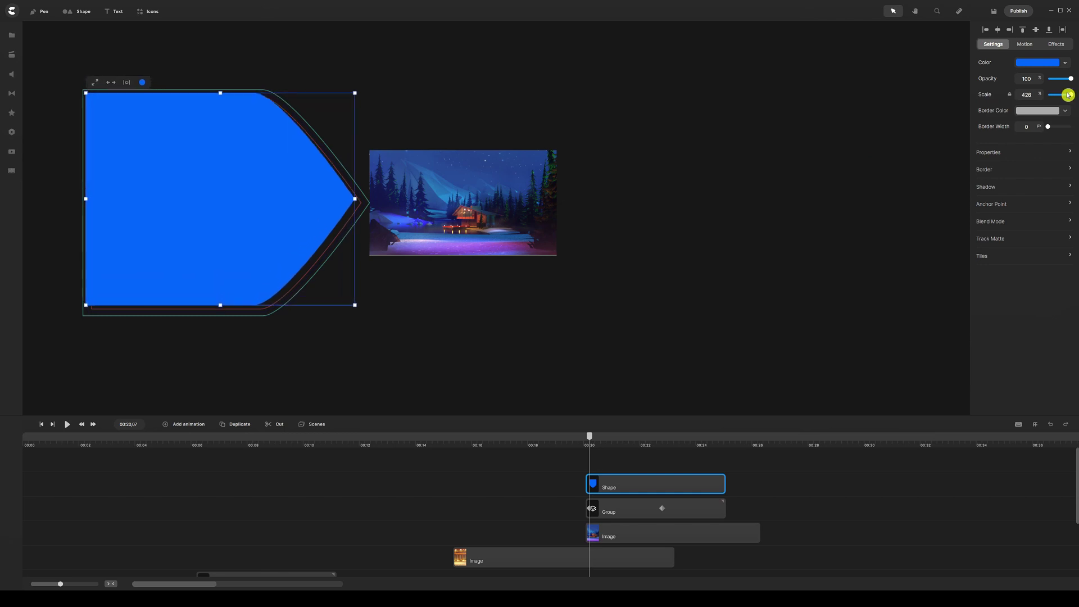
pyautogui.moveTo(226, 210); pyautogui.dragTo(231, 212)
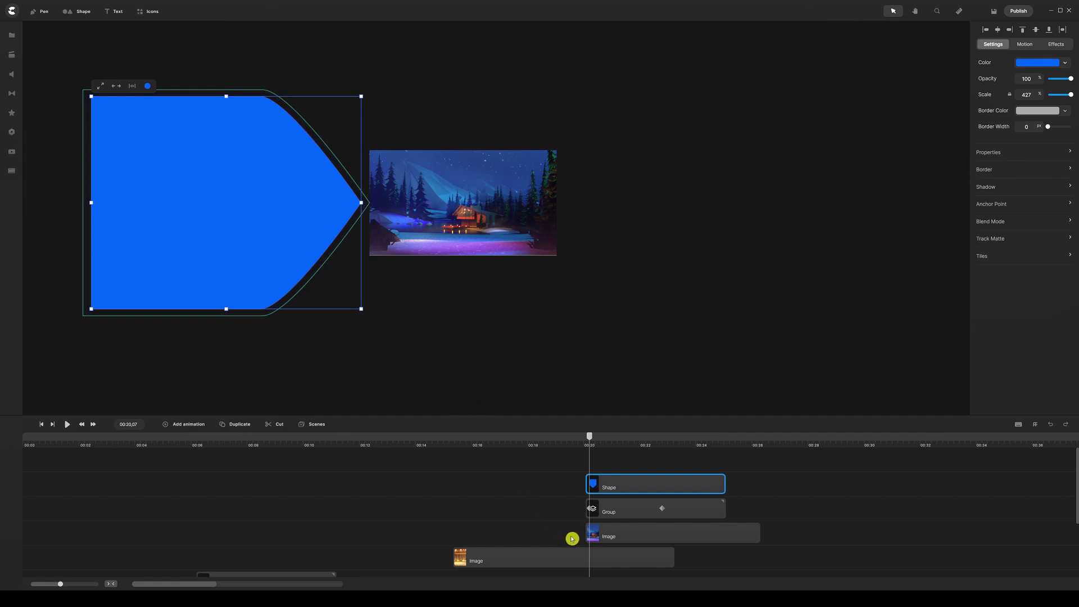
# - Trim the outline group's clip to end just after its last position keyframe
pyautogui.click(543, 519)
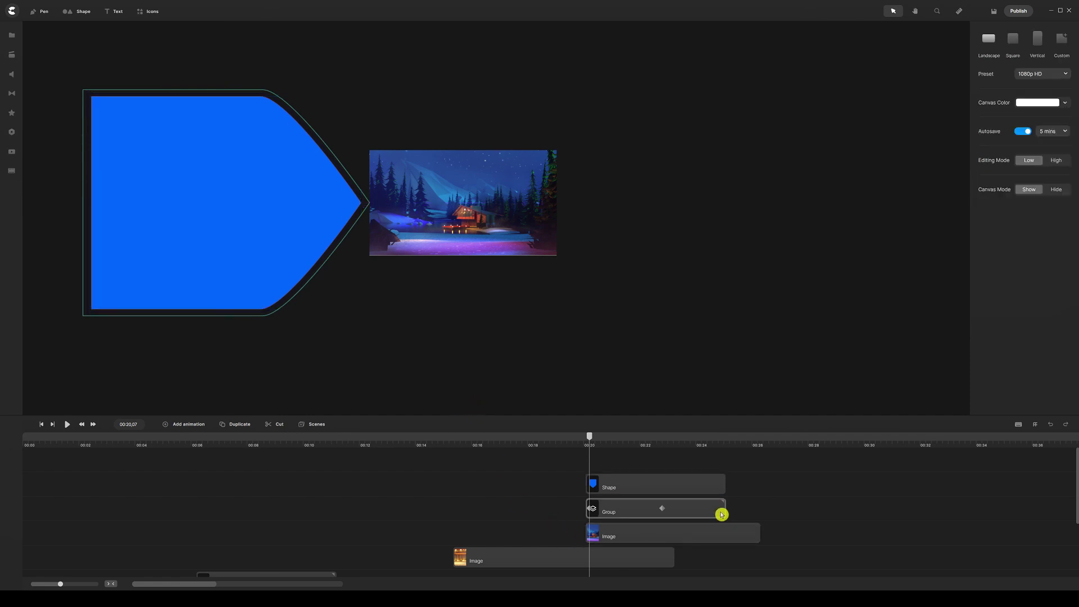
pyautogui.moveTo(723, 508); pyautogui.dragTo(664, 510)
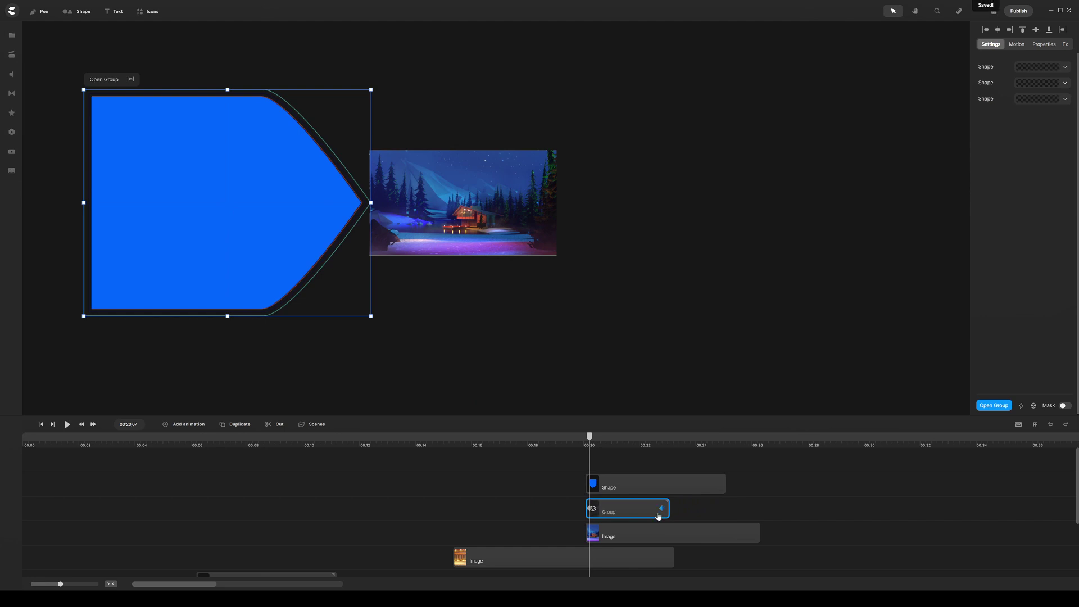
# - Mask the cabin image with the blue shape and enable Detach Mask on the masked image
pyautogui.click(623, 540)
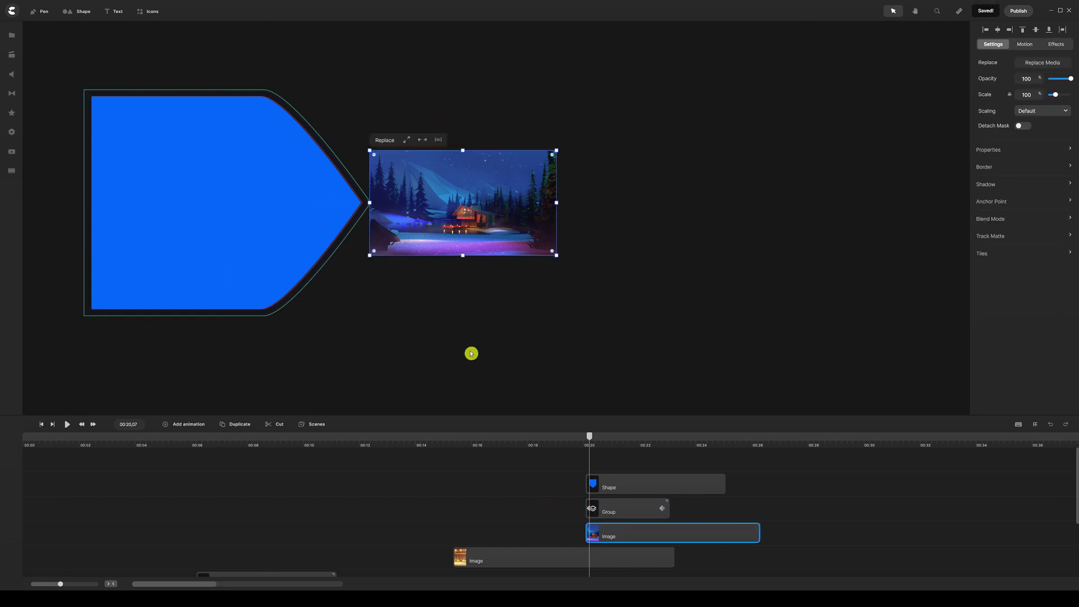
pyautogui.keyDown('shift'); pyautogui.click(629, 483); pyautogui.keyUp('shift')
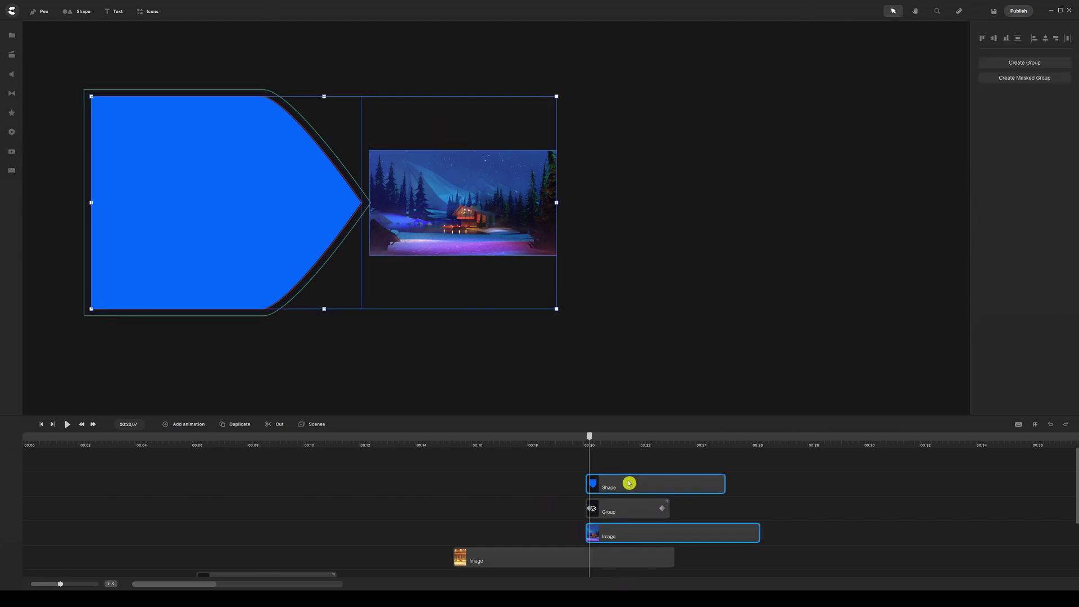
pyautogui.rightClick(623, 486)
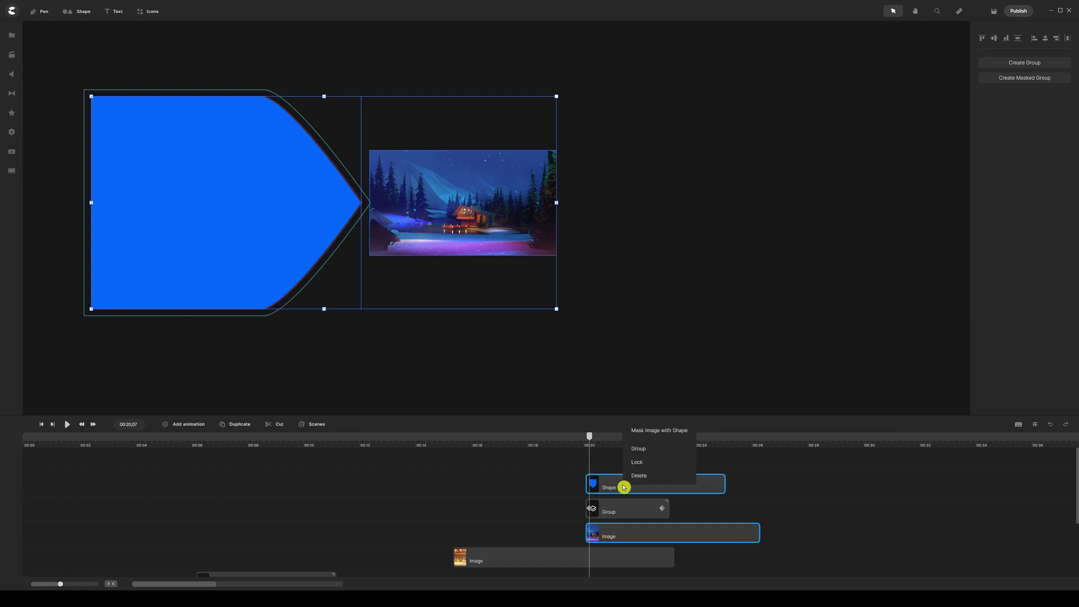
pyautogui.click(640, 437)
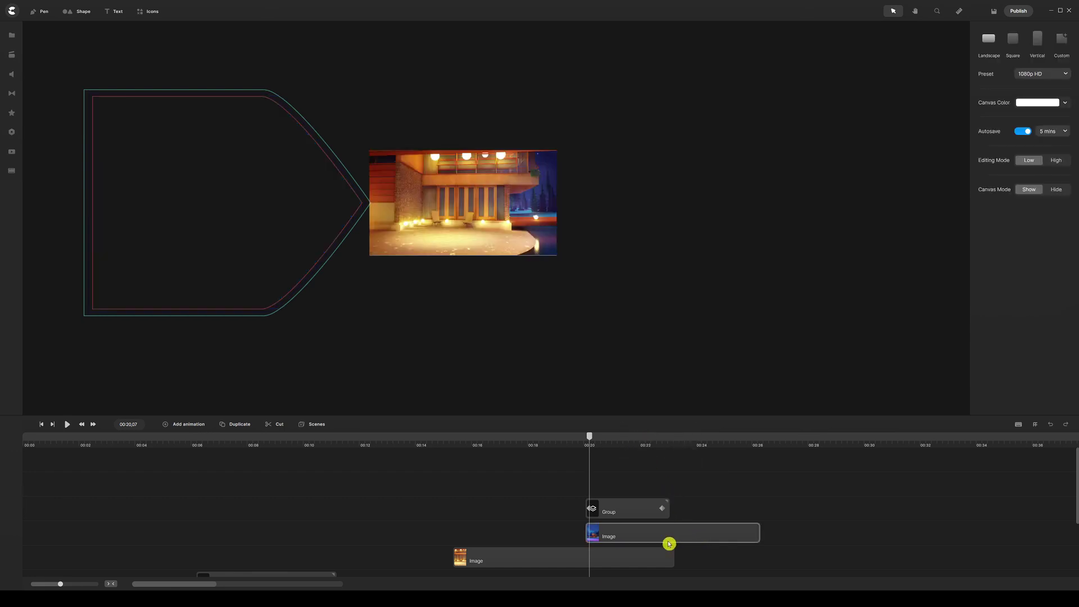
pyautogui.click(634, 537)
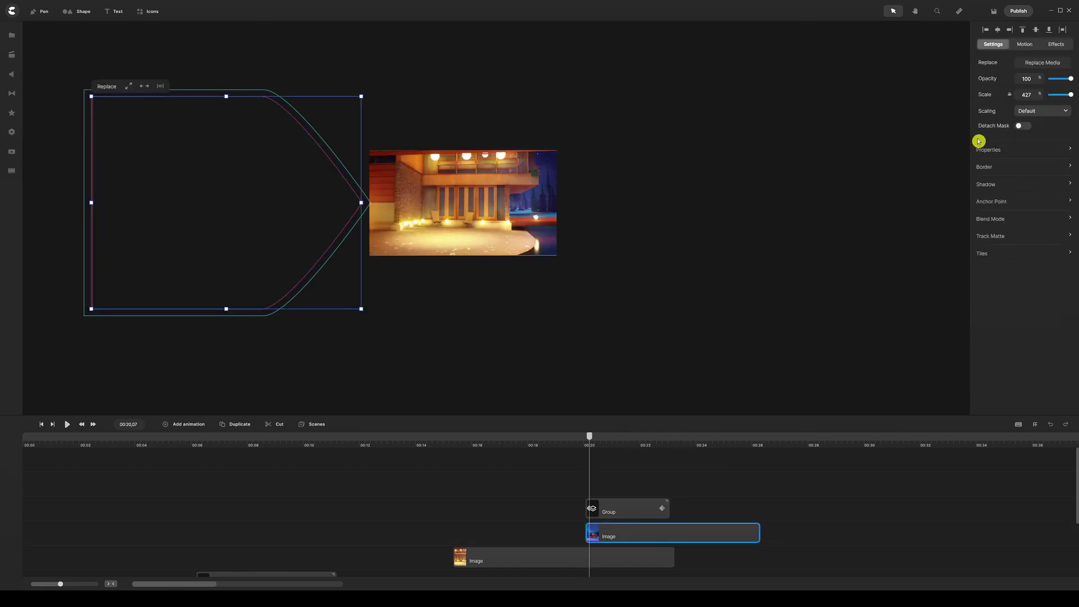
pyautogui.click(1022, 127)
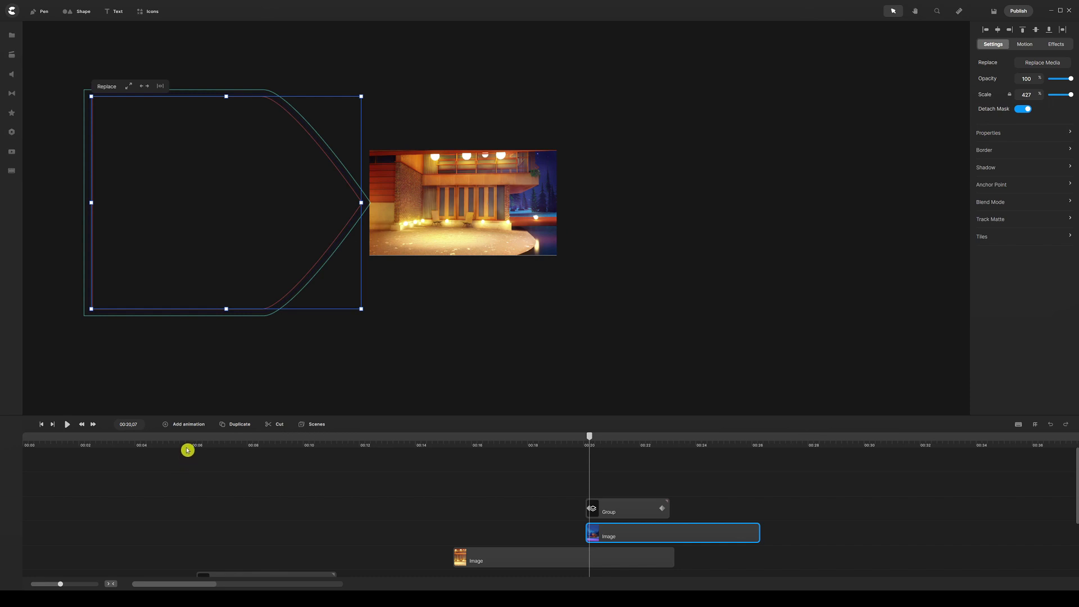
# - Add a Position animation with Slow Mo easing to the masked cabin image
pyautogui.click(187, 425)
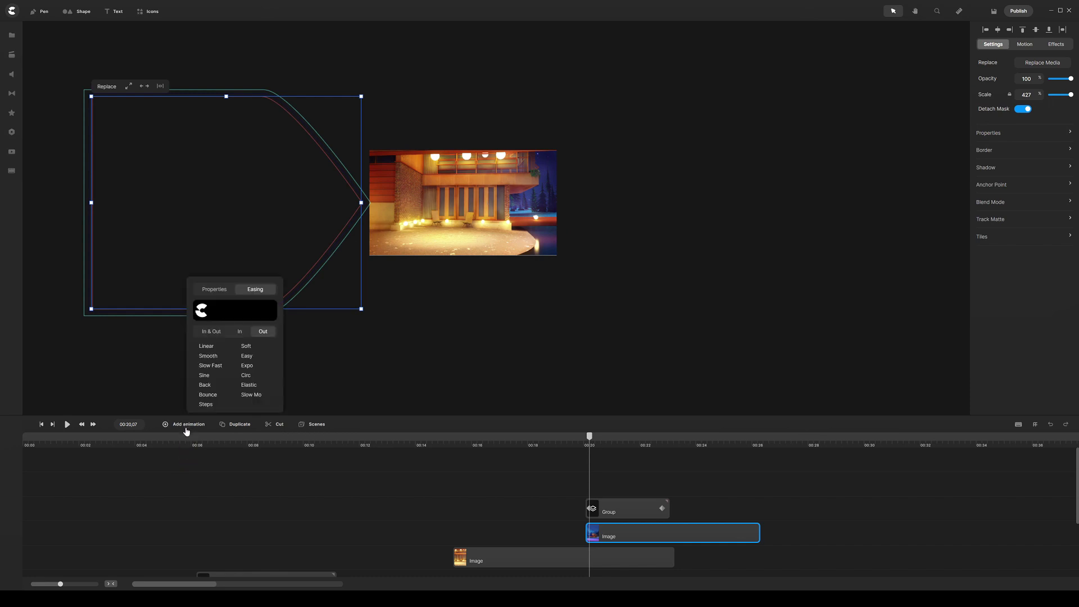
pyautogui.click(214, 289)
pyautogui.click(210, 308)
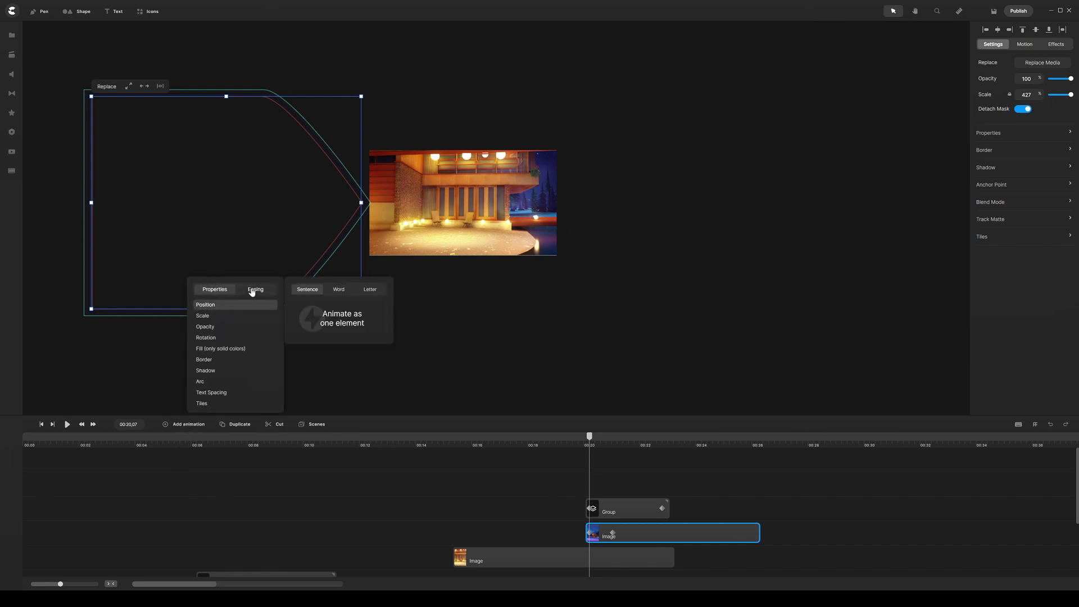
pyautogui.click(251, 290)
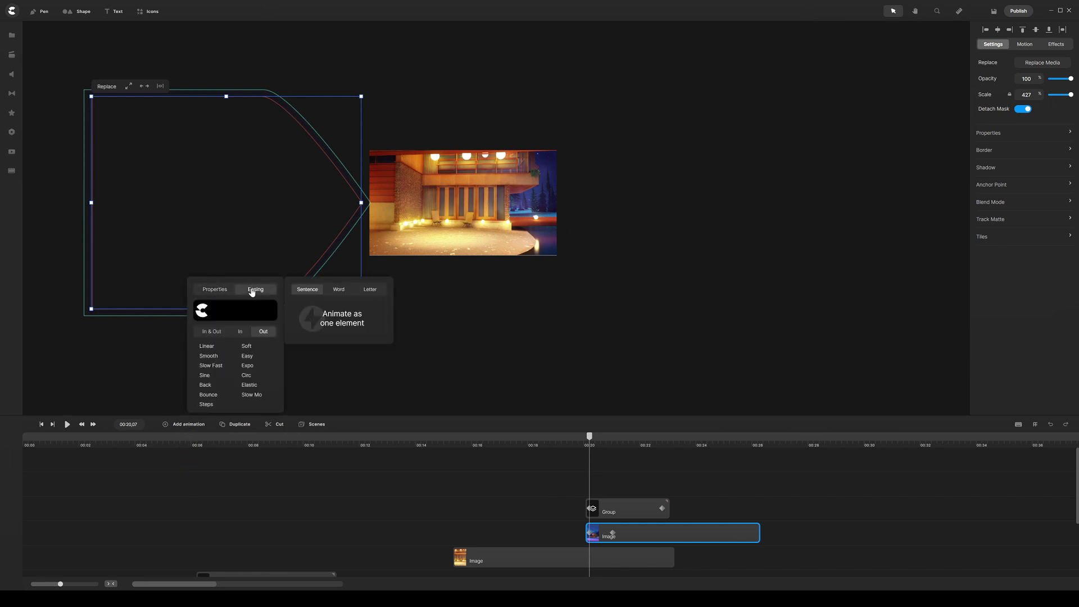
pyautogui.click(254, 395)
pyautogui.click(533, 488)
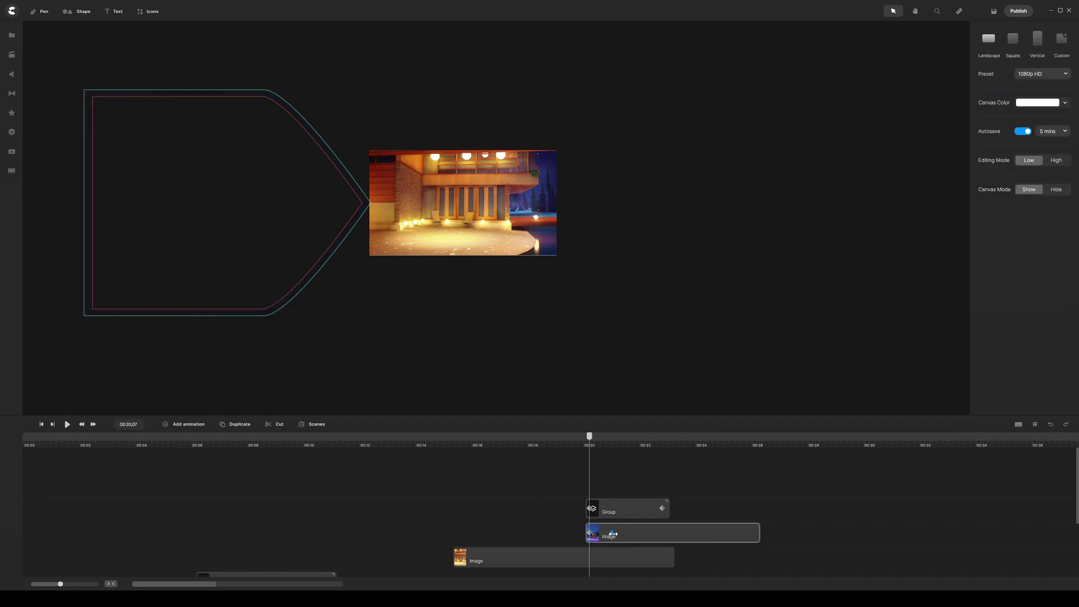
# - Align the cabin image's last keyframe with the group's, and move its mask inside the outlines there so it covers the canvas
pyautogui.moveTo(613, 537); pyautogui.dragTo(665, 532)
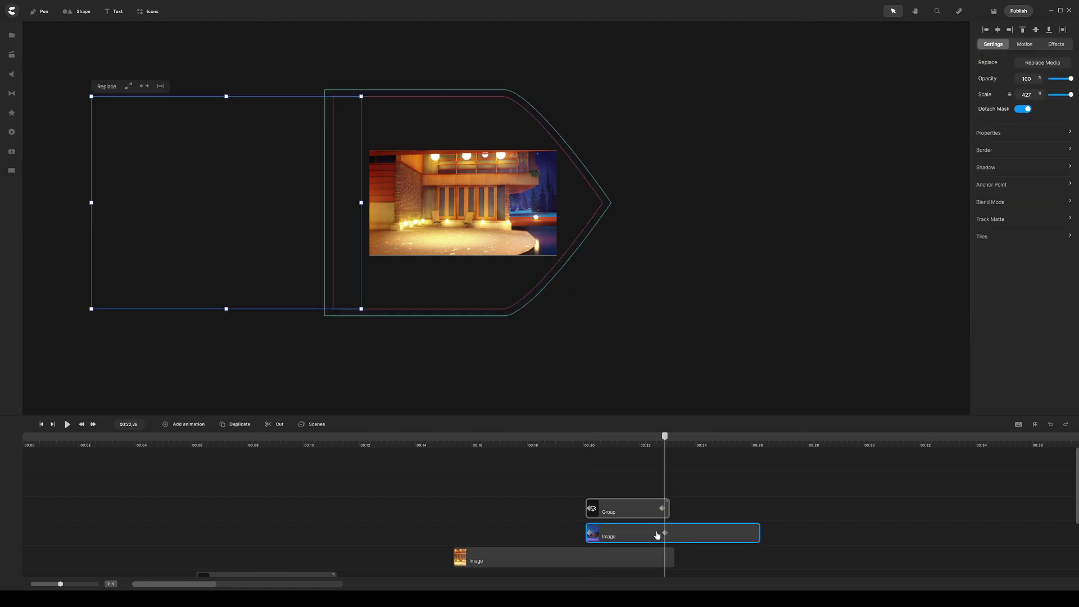
pyautogui.click(664, 439)
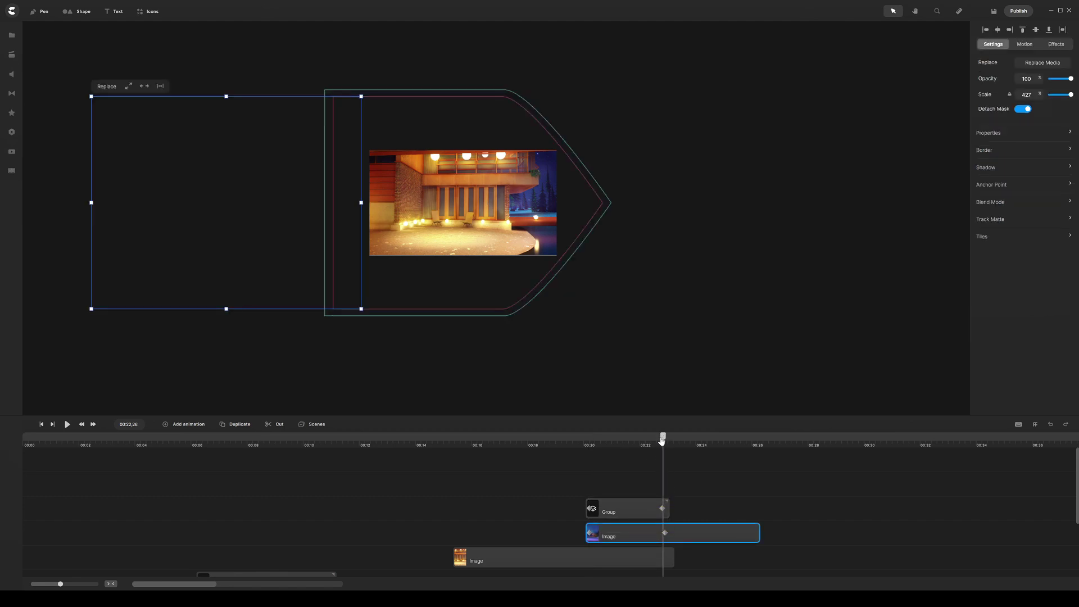
pyautogui.moveTo(665, 532); pyautogui.dragTo(663, 545)
pyautogui.click(591, 532)
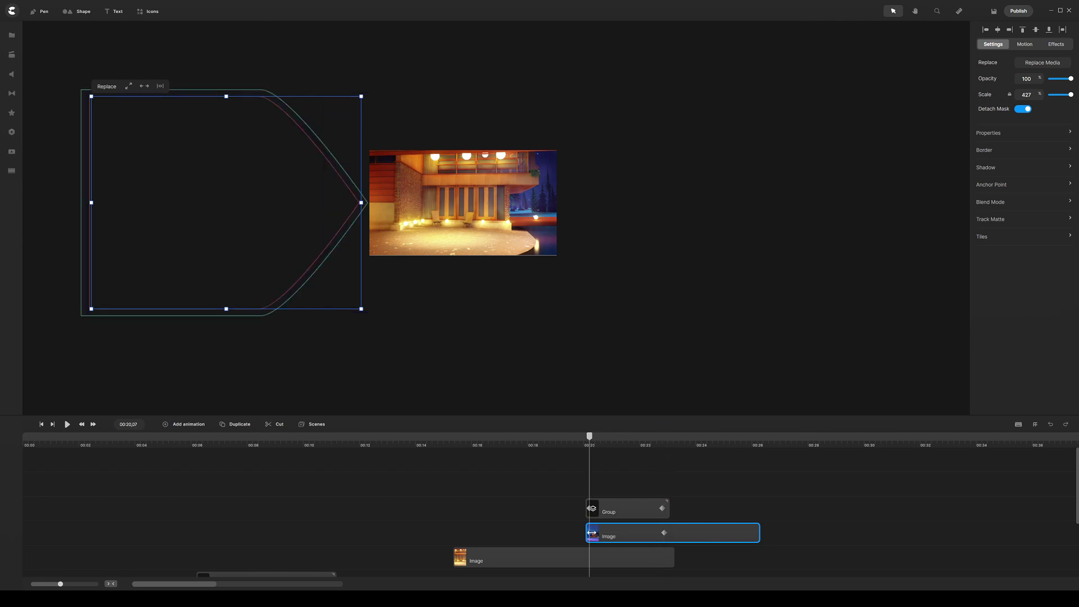
pyautogui.click(662, 533)
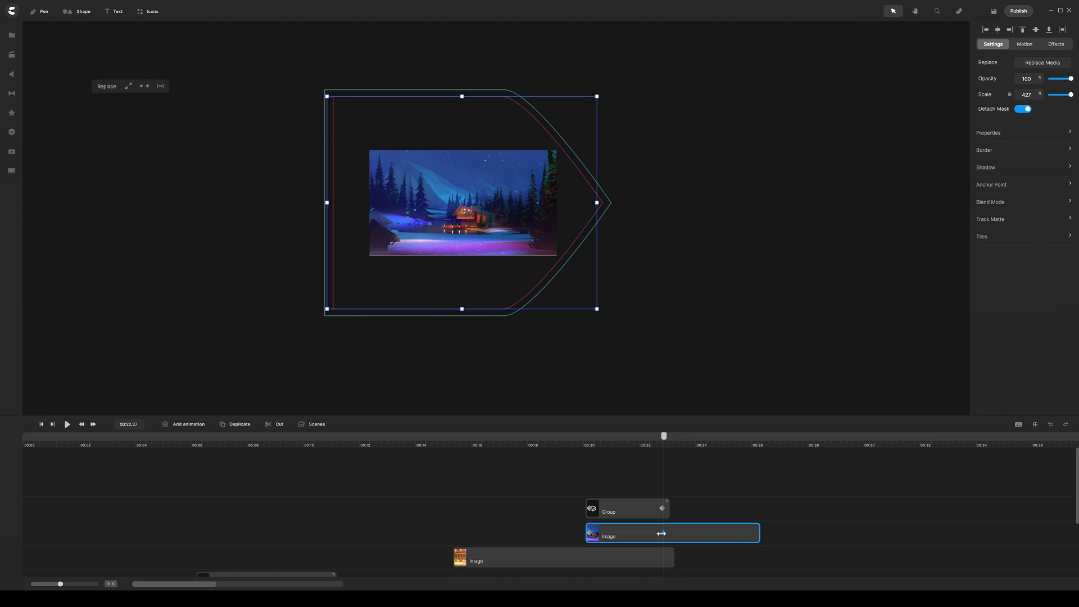
pyautogui.click(600, 459)
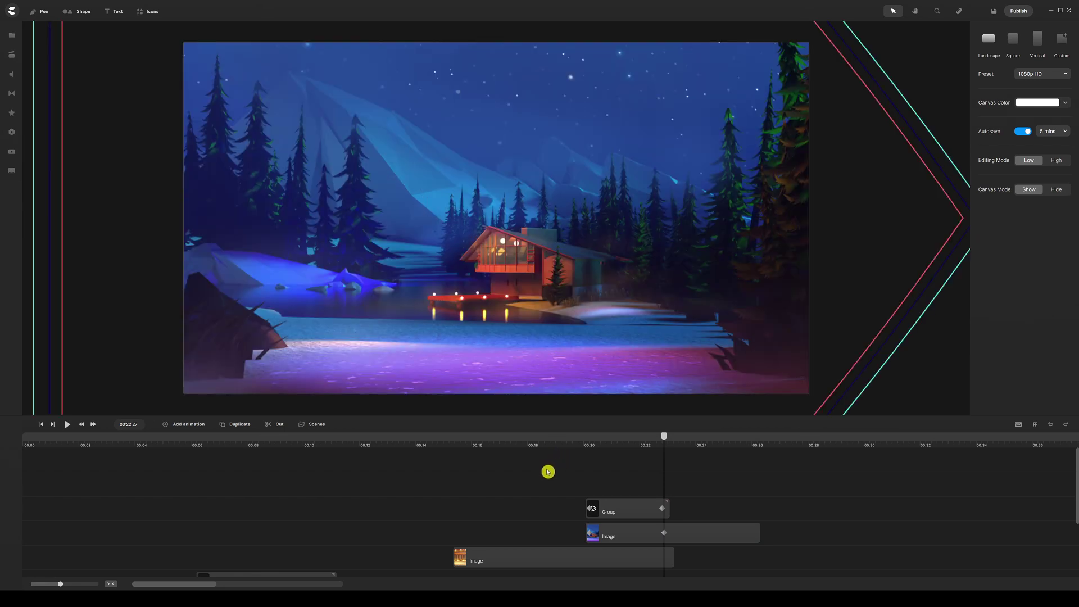
# - Play back the transition between the house and cabin images from about 00:17
pyautogui.click(513, 442)
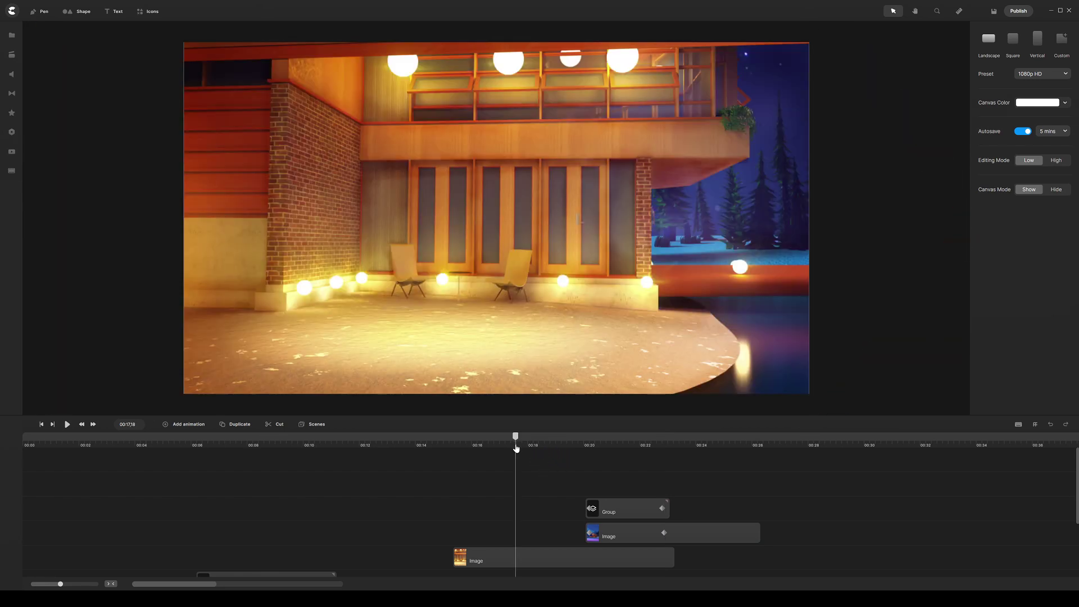
pyautogui.press('space')
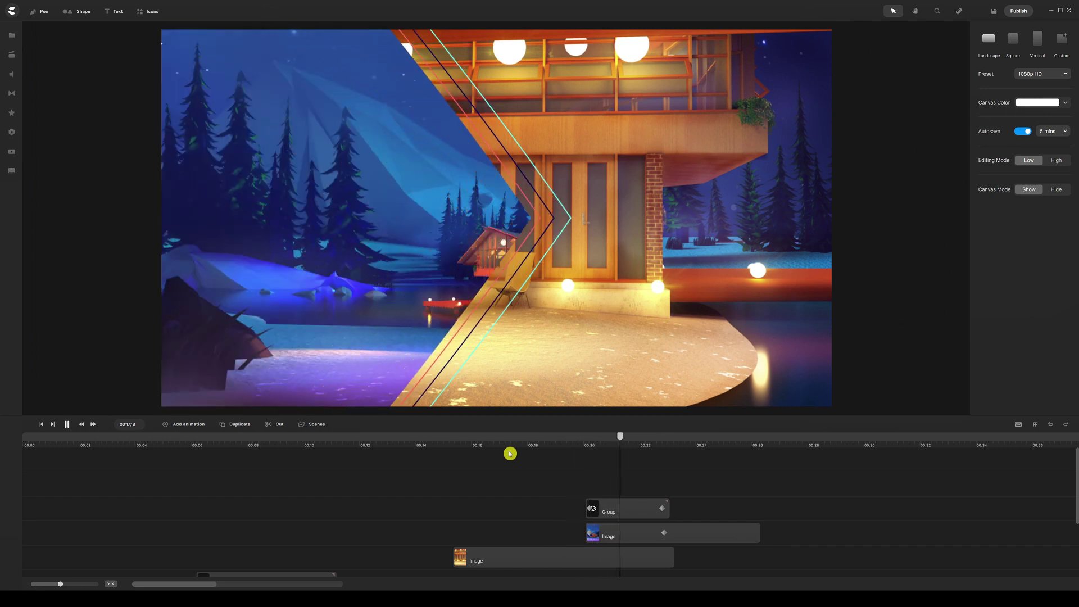
pyautogui.press('space')
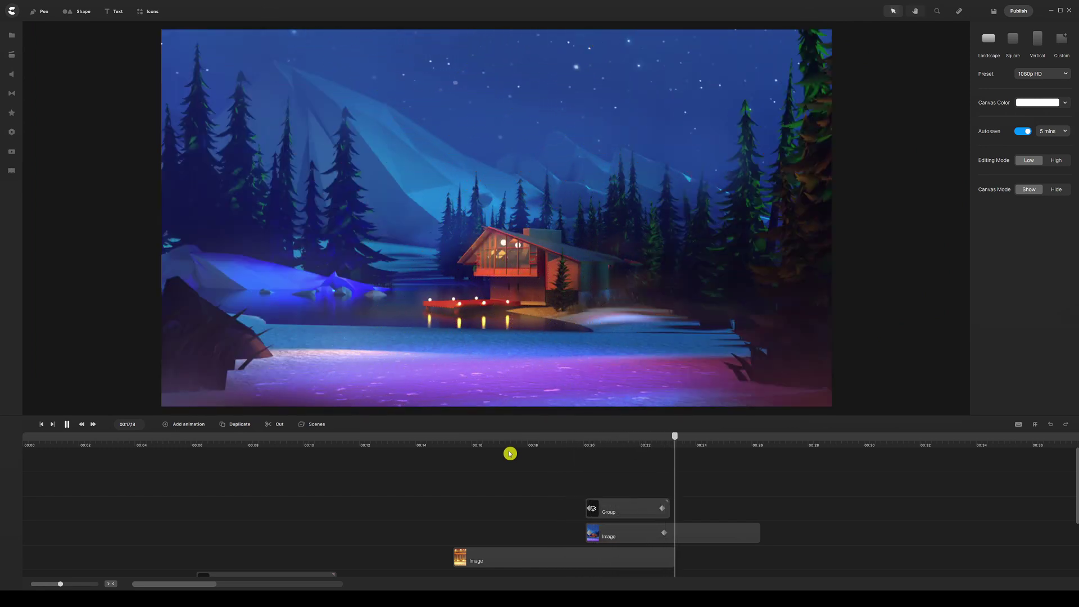